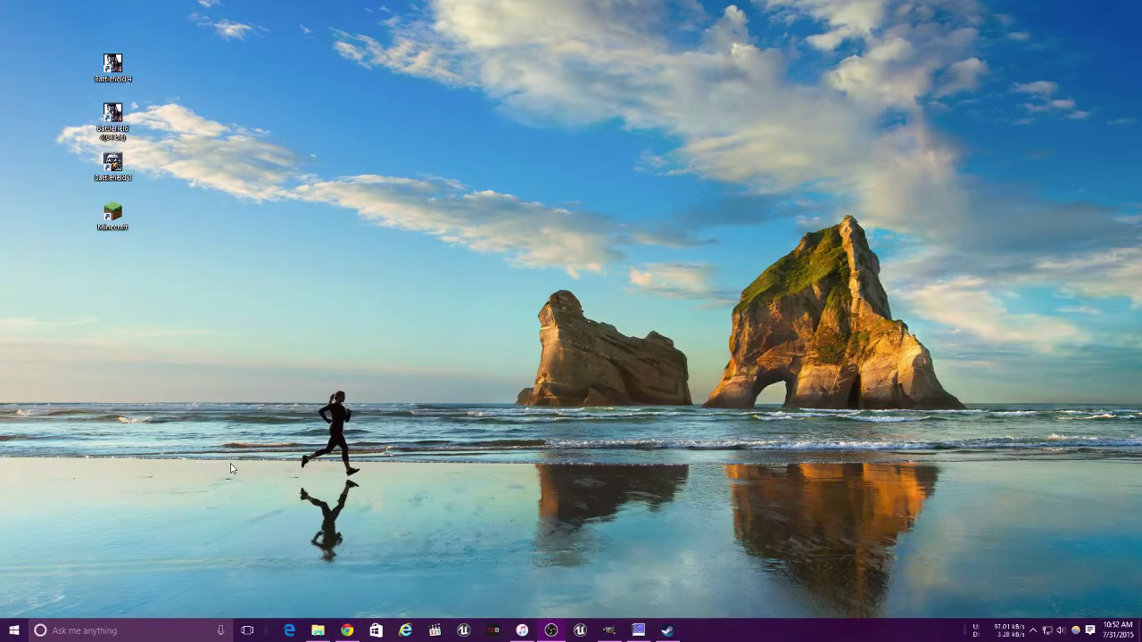
Box-select the four game shortcuts on the desktop and delete them
left_click_drag(188, 383, 107, 43)
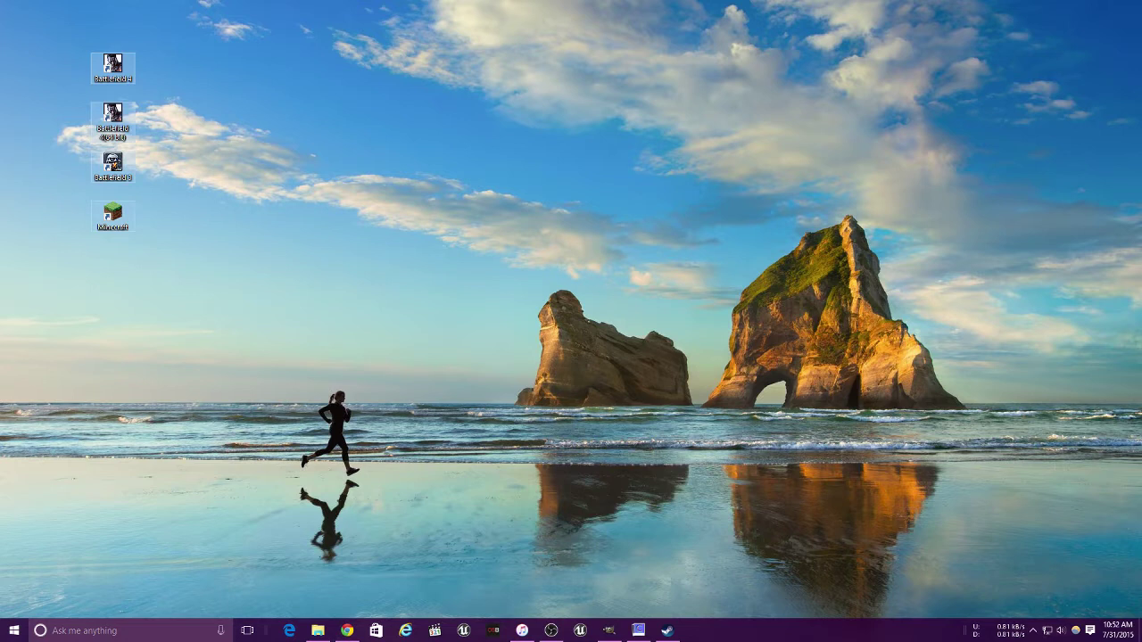
key("Delete")
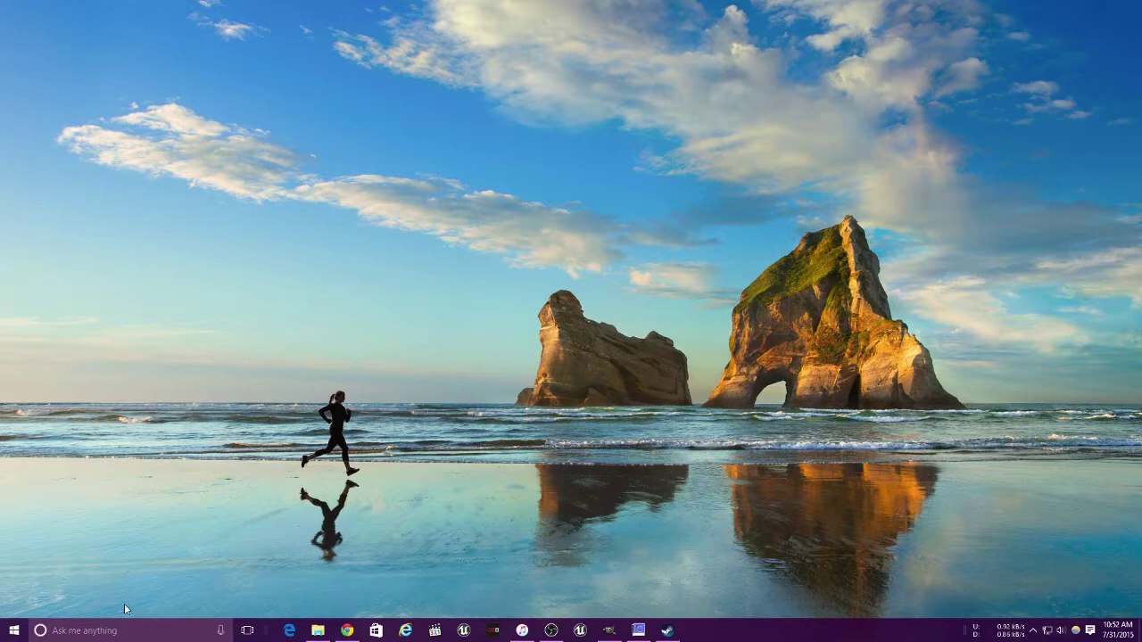
left_click(102, 634)
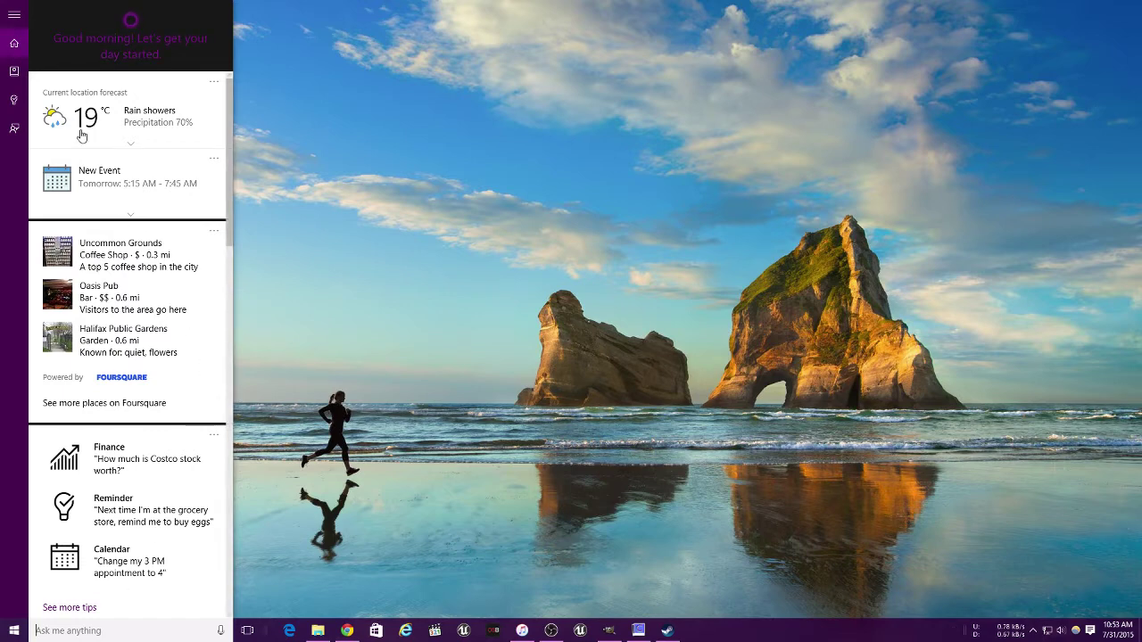
scroll(134, 321, "down", 7)
scroll(83, 305, "up", 7)
scroll(127, 482, "down", 6)
scroll(127, 482, "down", 2)
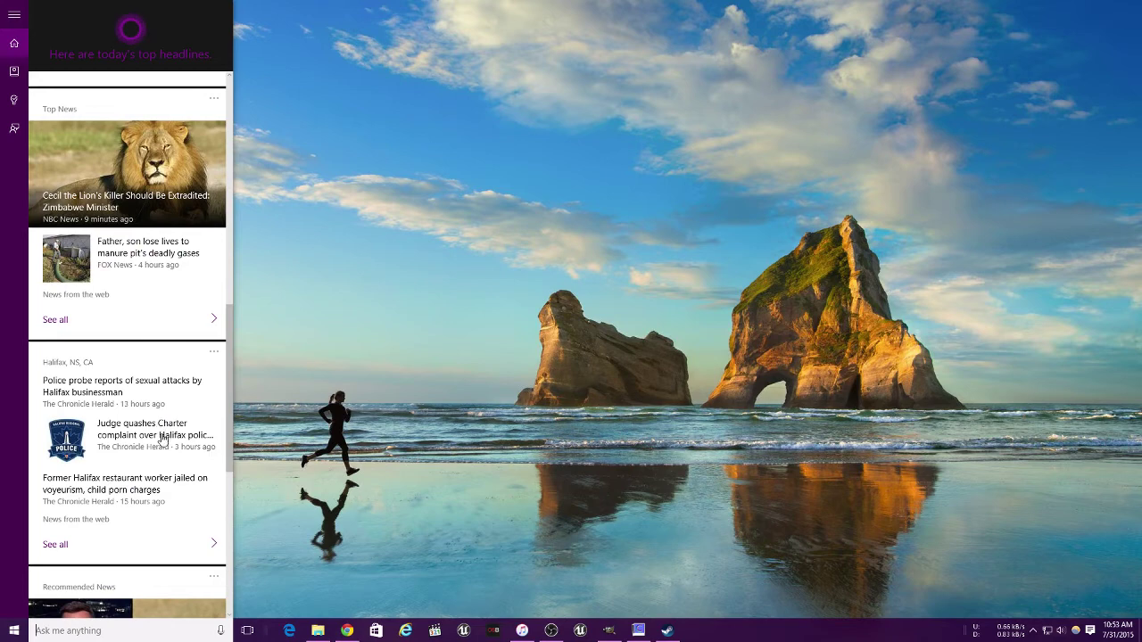
scroll(165, 442, "down", 5)
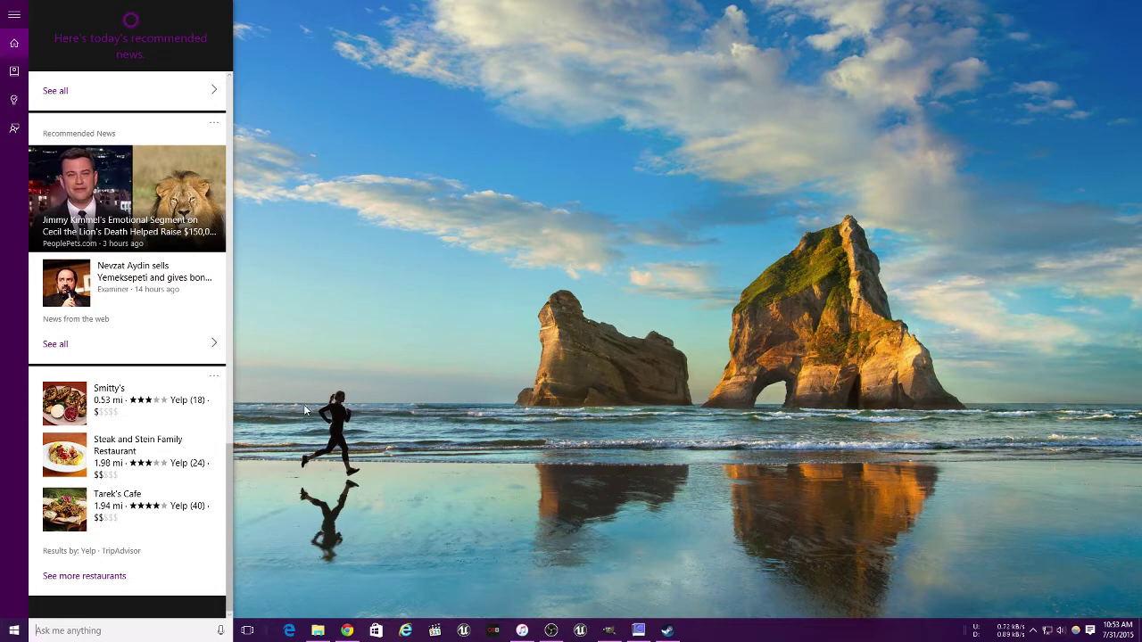
left_click(314, 535)
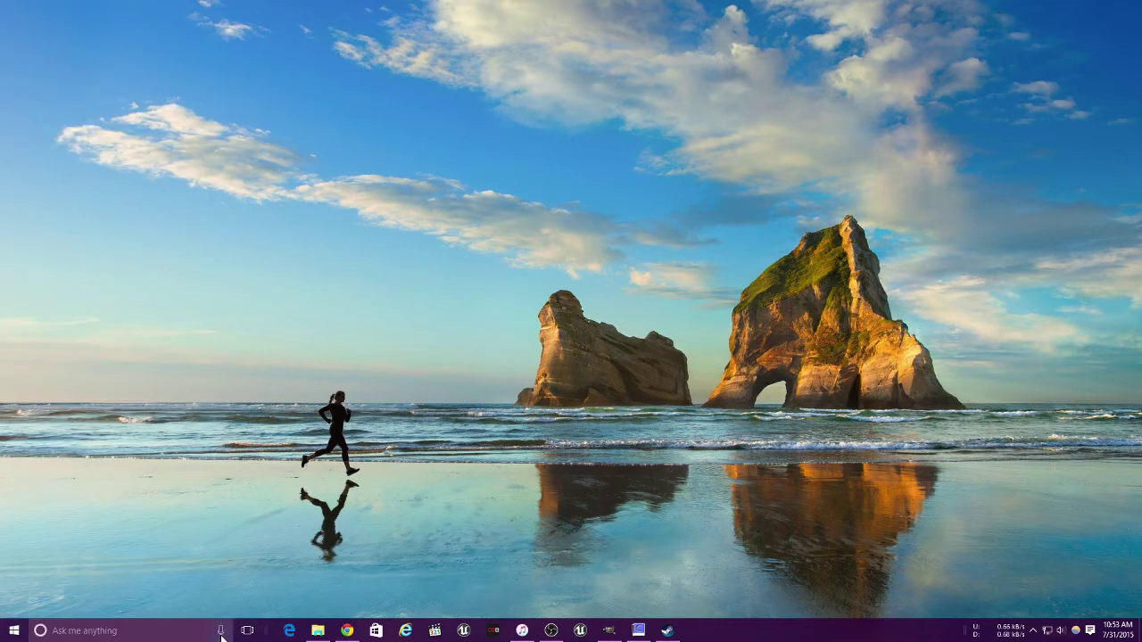
left_click(221, 631)
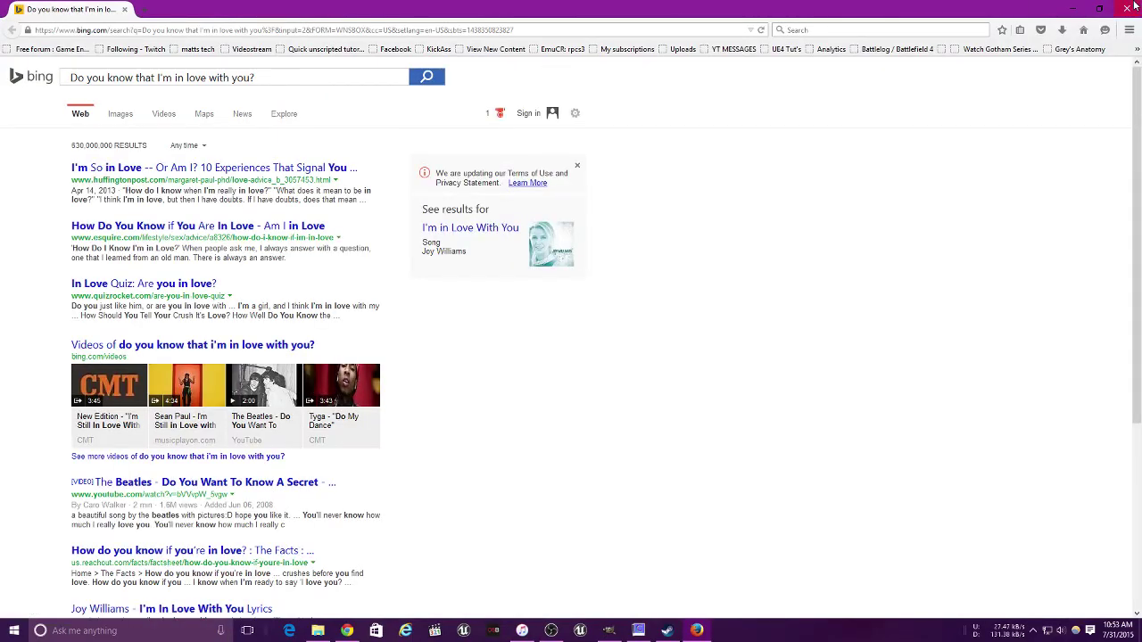
left_click(1127, 10)
left_click(218, 634)
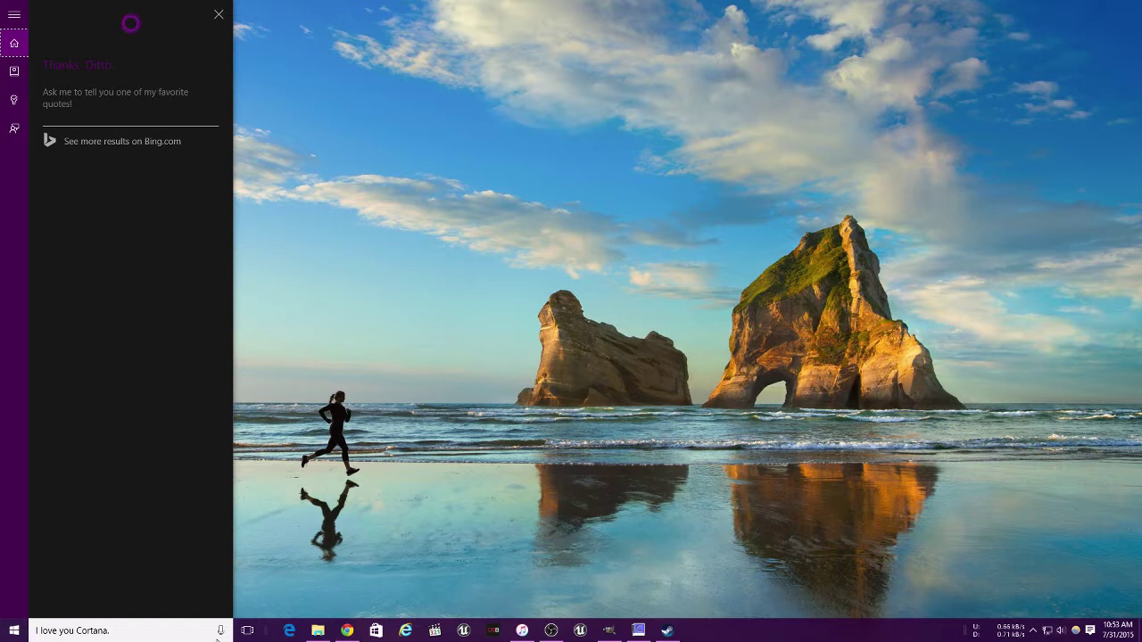
left_click(218, 632)
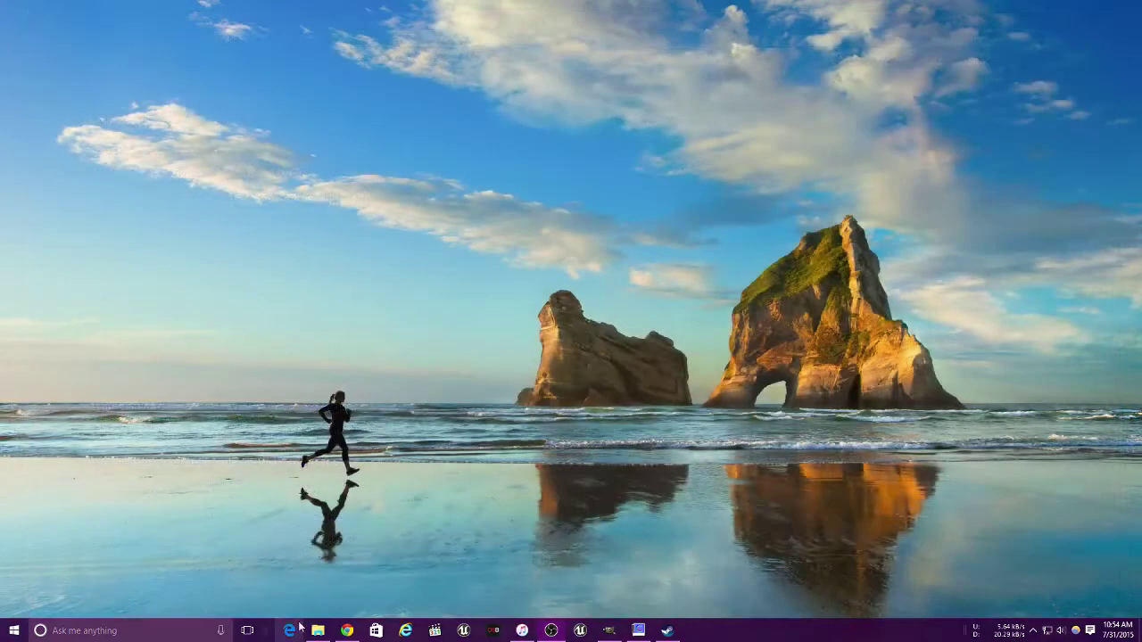
left_click(223, 632)
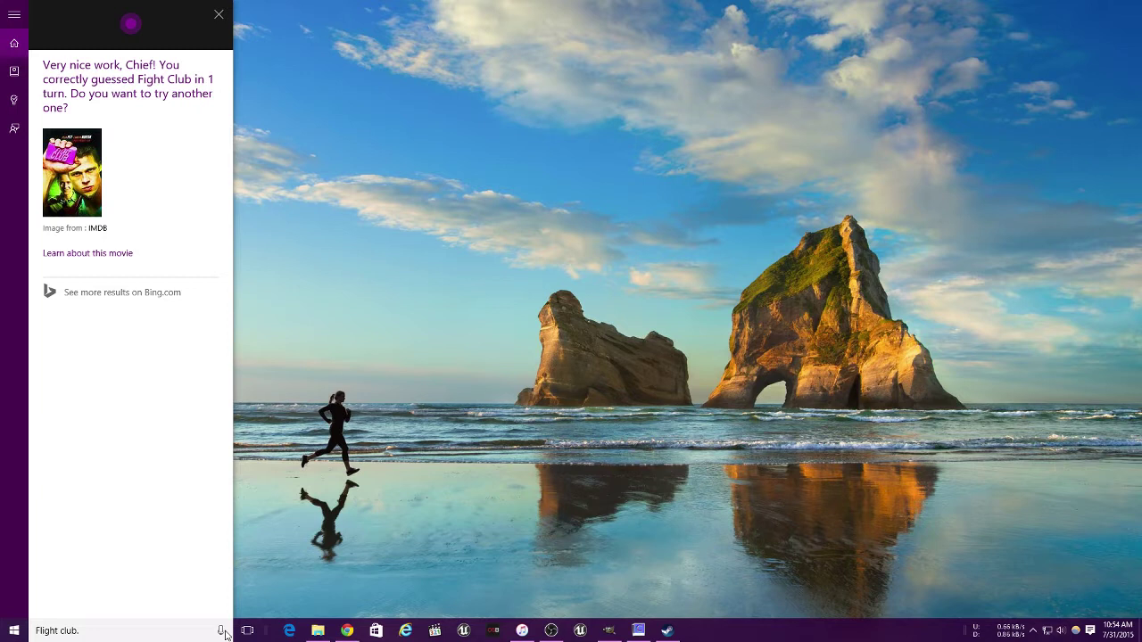
left_click(223, 631)
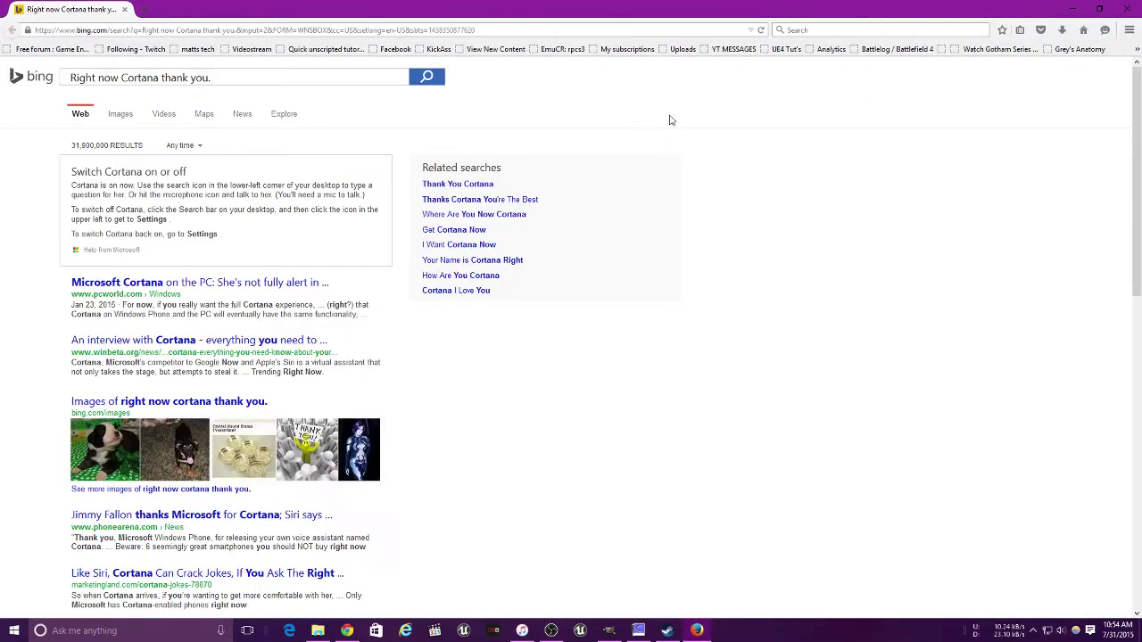
Close the Bing results browser and drag the Minecraft tile into the slot below Microsoft Edge
left_click(1137, 7)
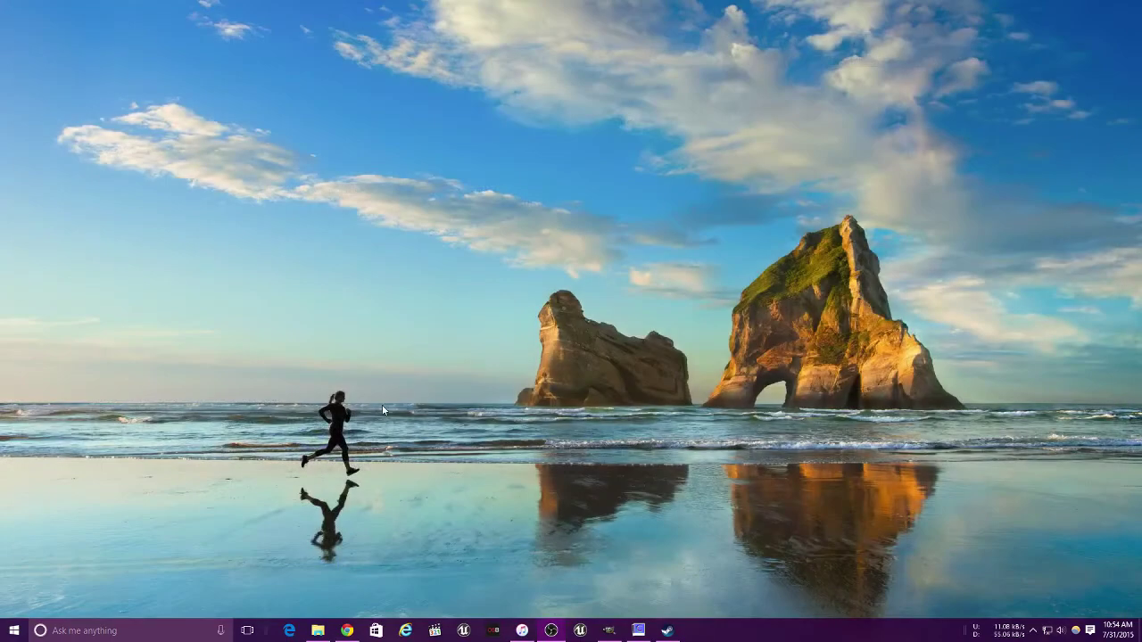
left_click(14, 630)
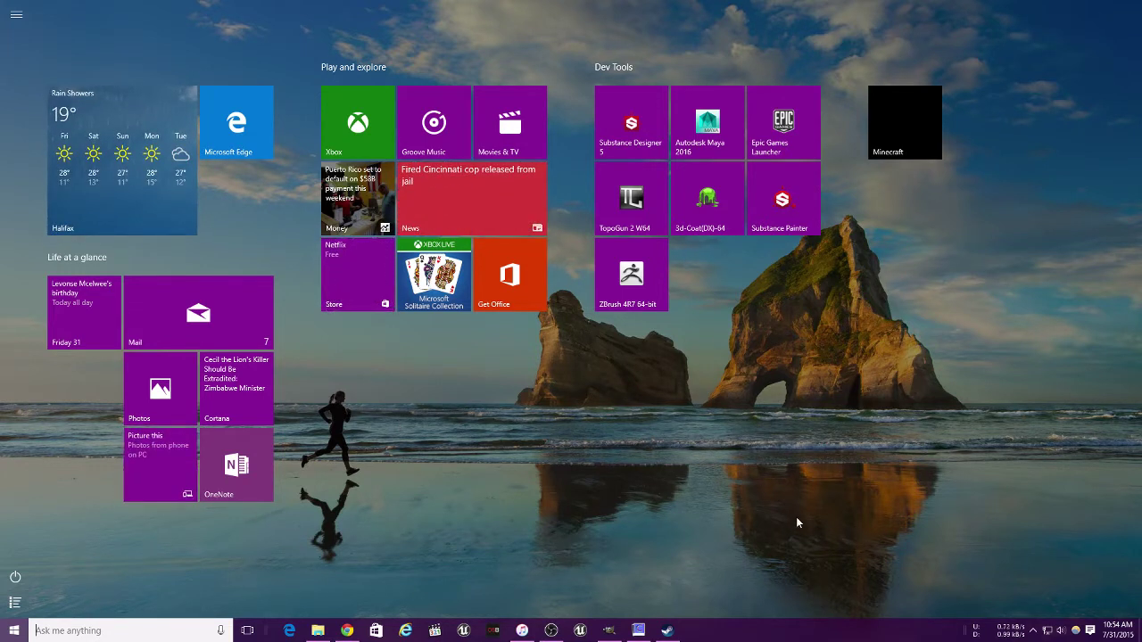
left_click_drag(634, 277, 644, 321)
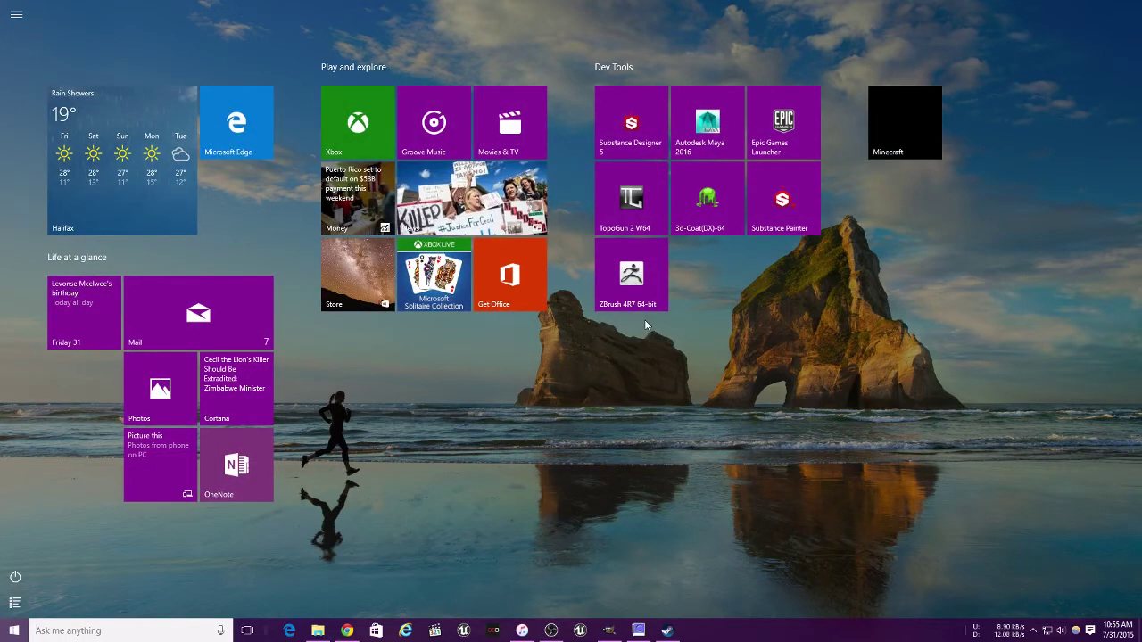
left_click_drag(864, 130, 266, 239)
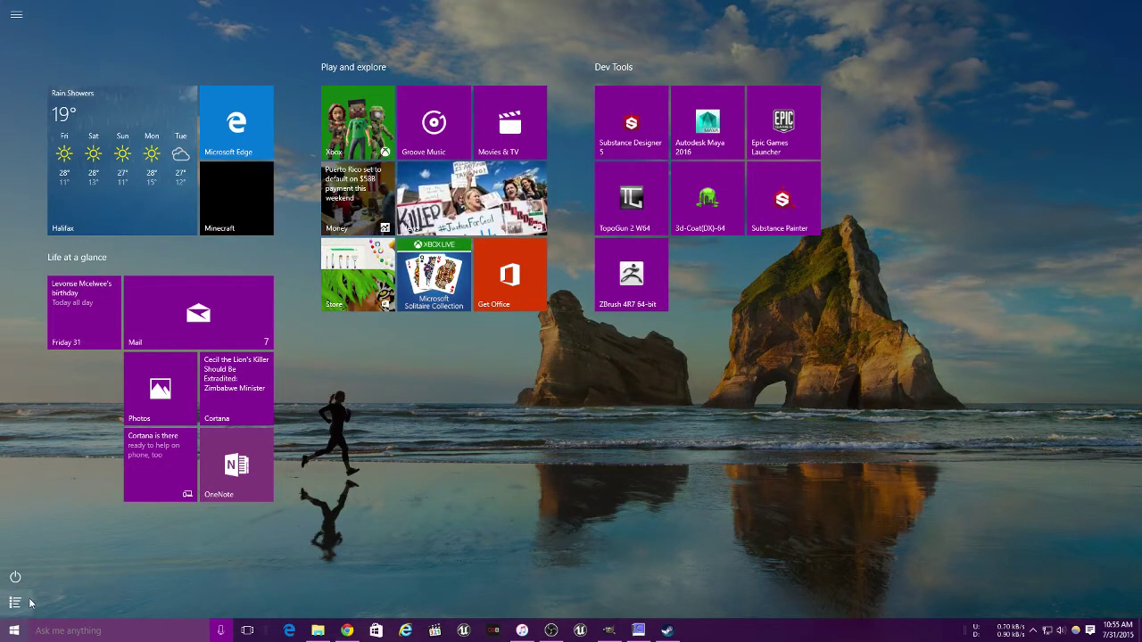
left_click(26, 22)
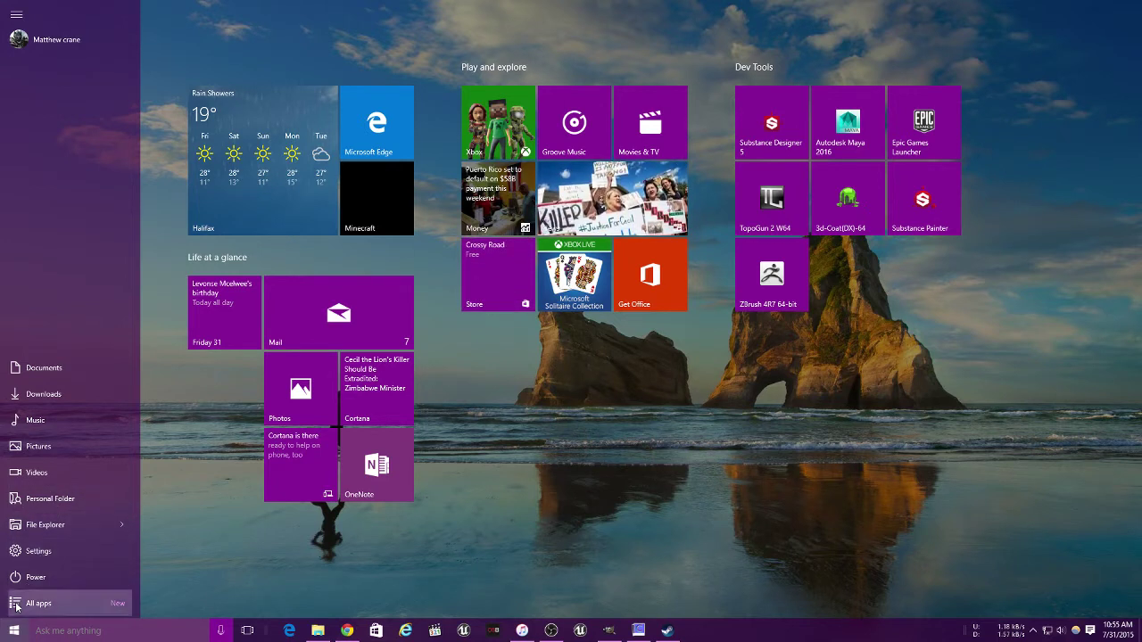
left_click(74, 610)
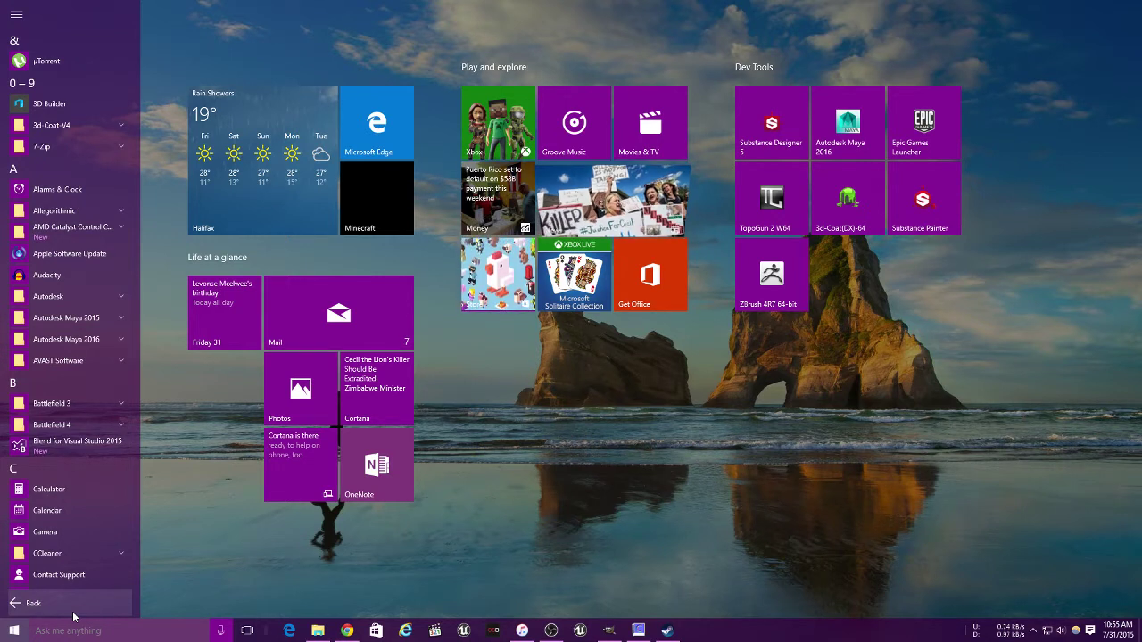
left_click(73, 614)
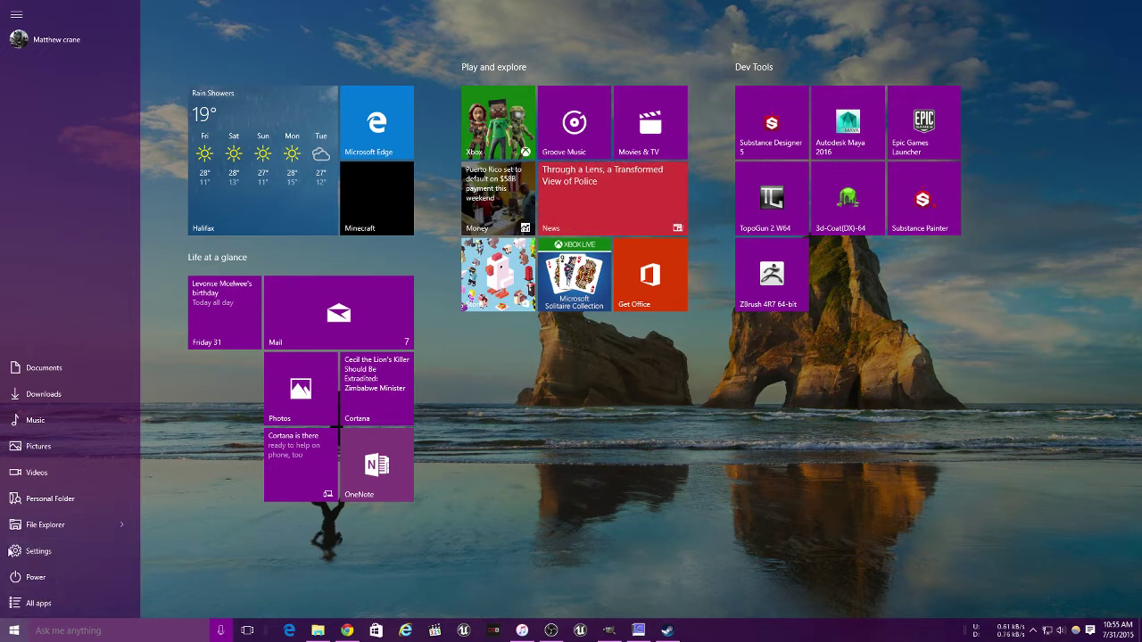
Open Settings, pin it to the taskbar, then close it and relaunch it from the pinned icon
left_click(38, 551)
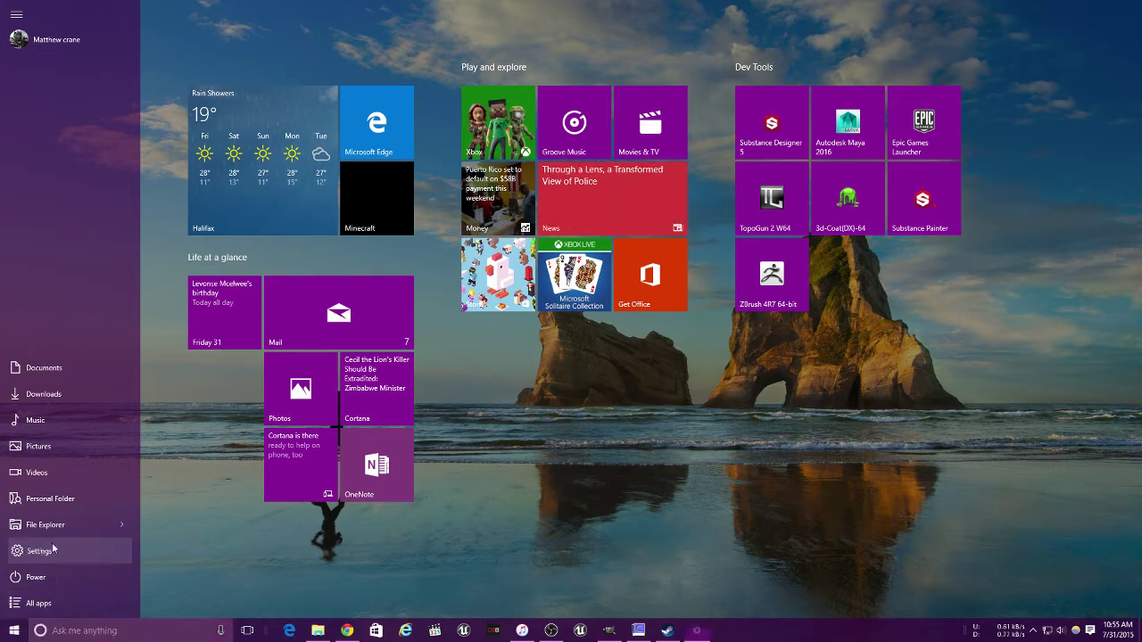
right_click(697, 631)
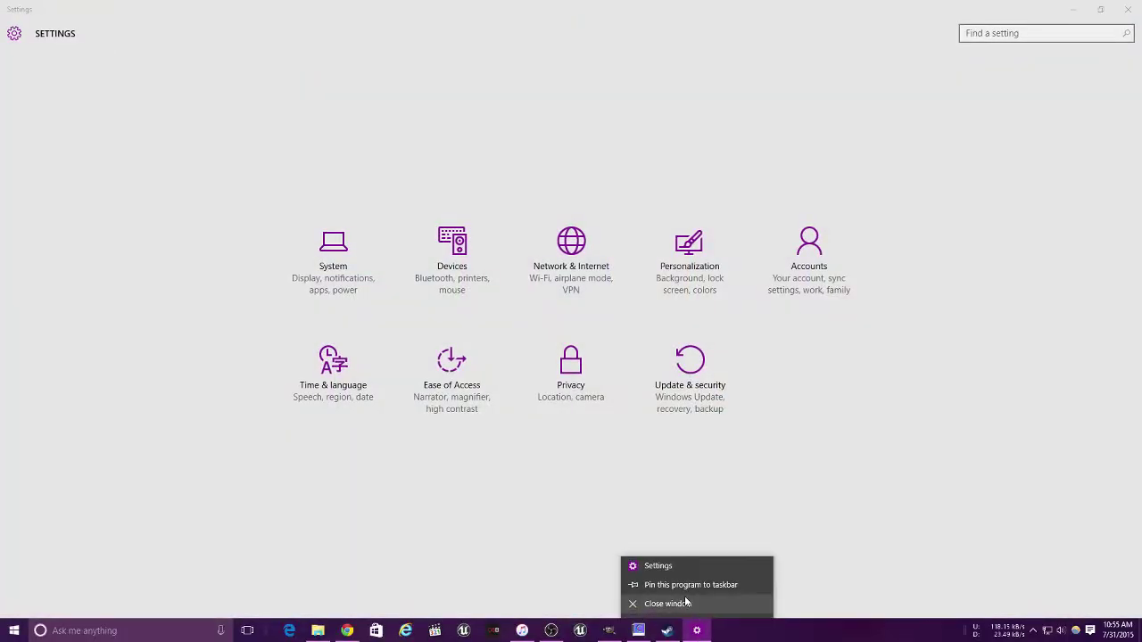
left_click(679, 589)
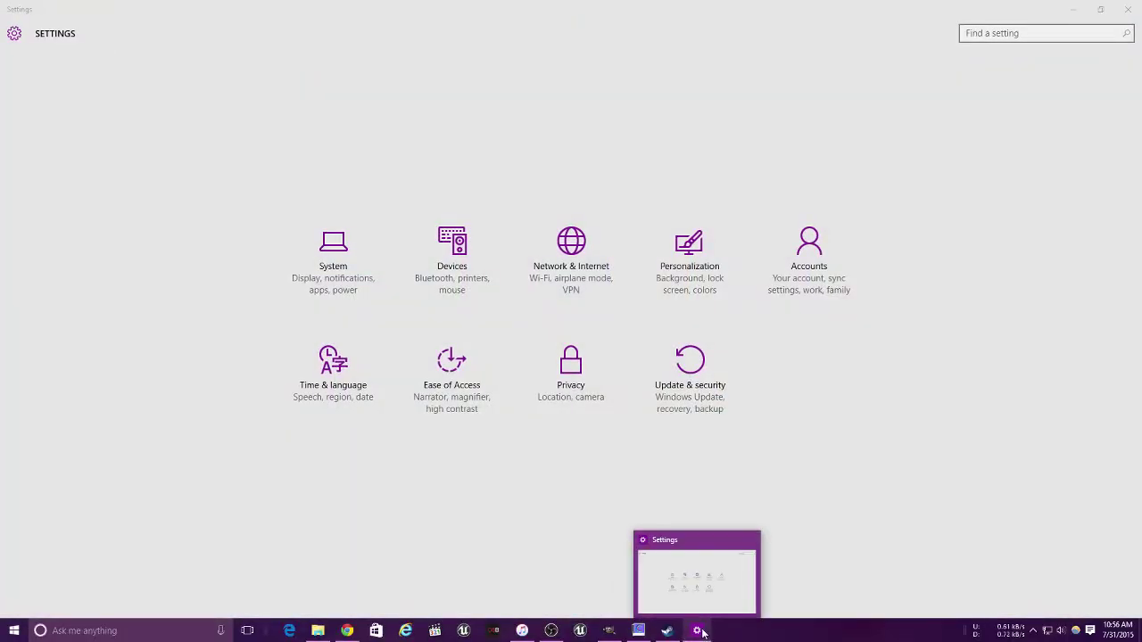
right_click(702, 631)
left_click(702, 632)
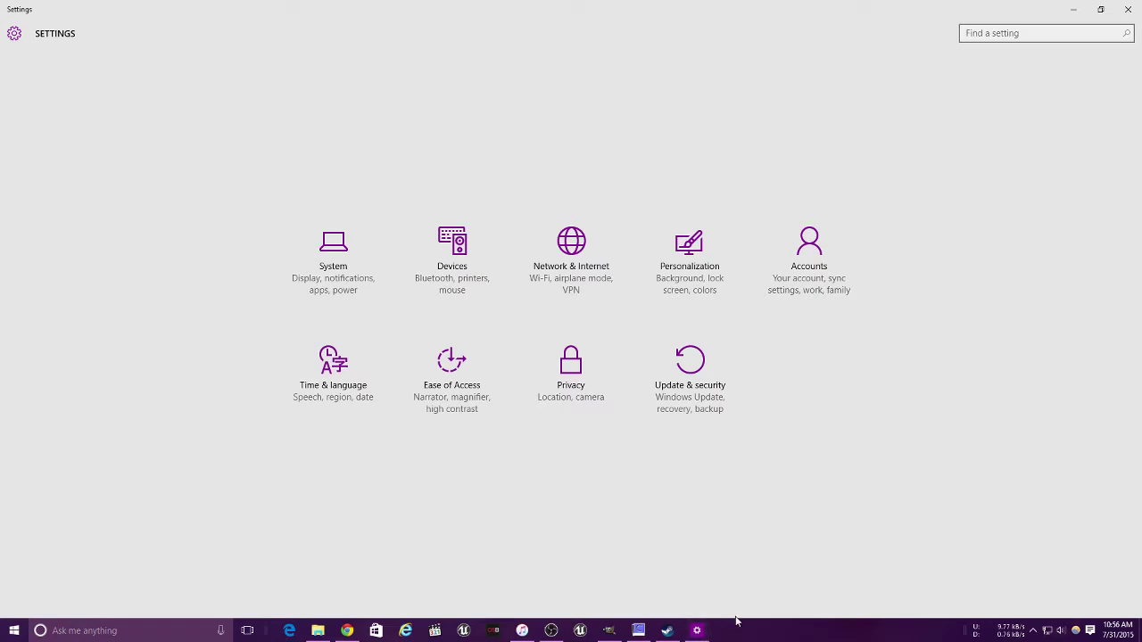
left_click(1128, 9)
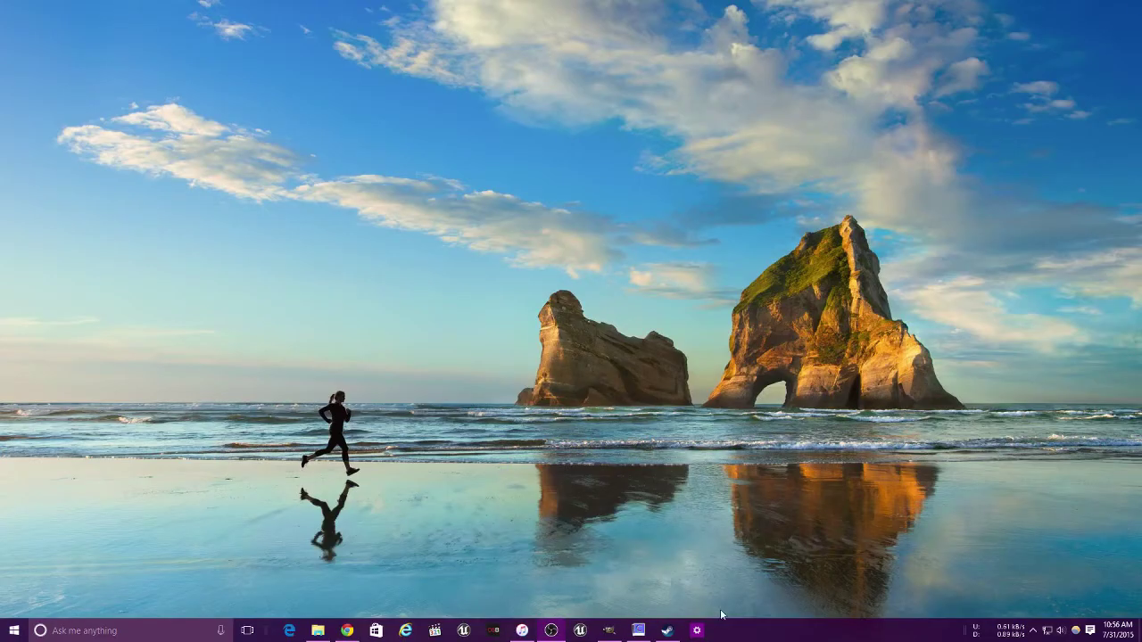
left_click(698, 630)
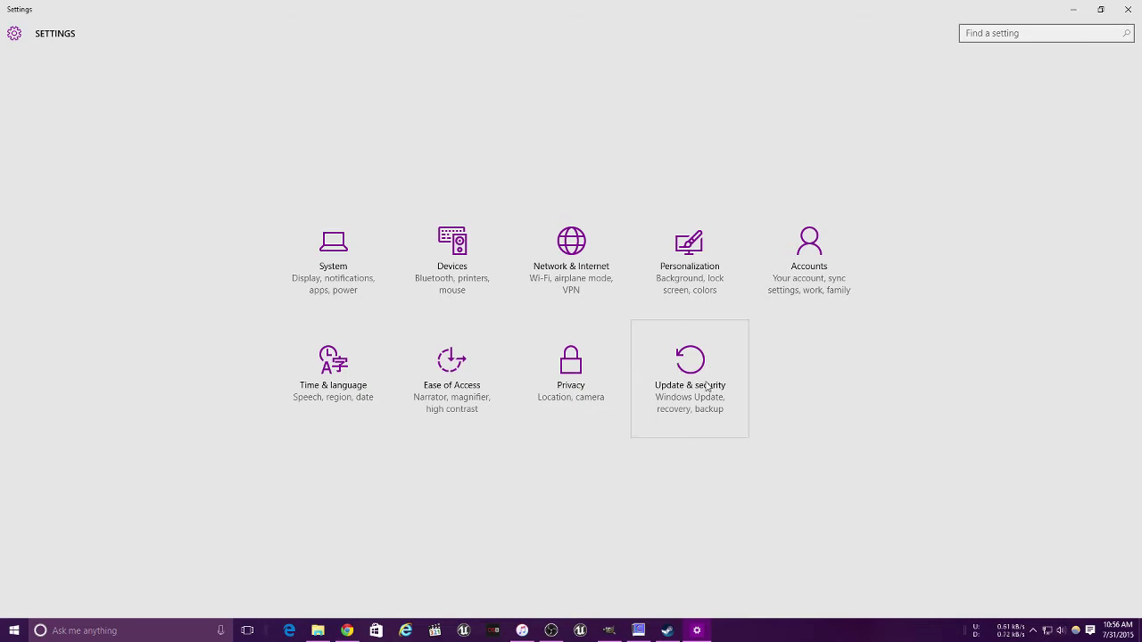
In Windows Update advanced options, keep automatic installation and set Insider builds to Fast
left_click(707, 385)
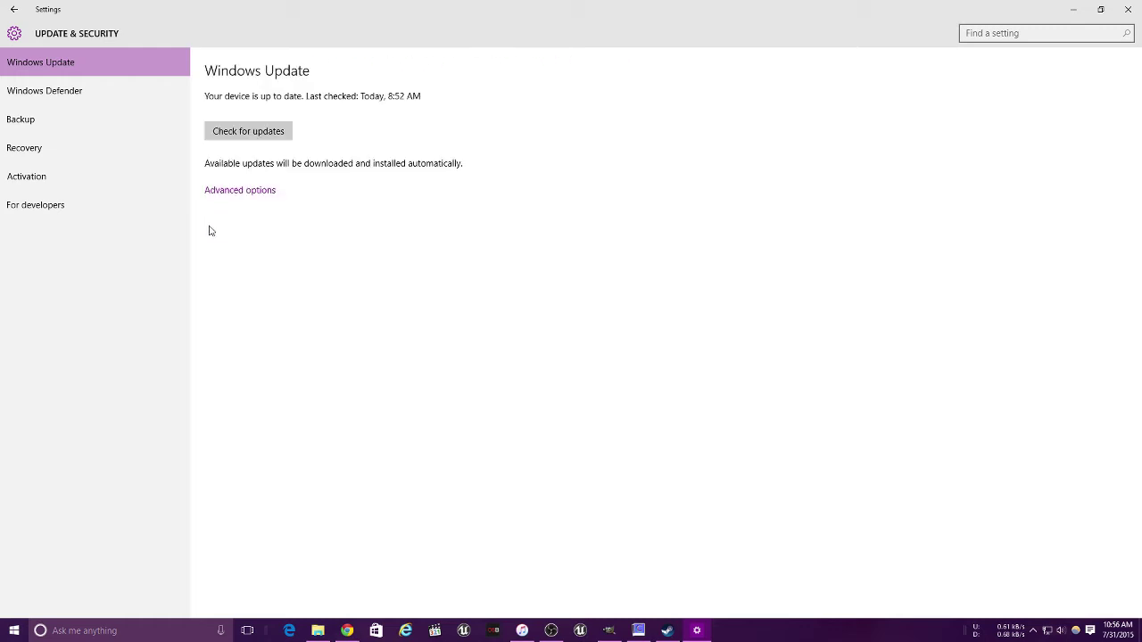
left_click(240, 191)
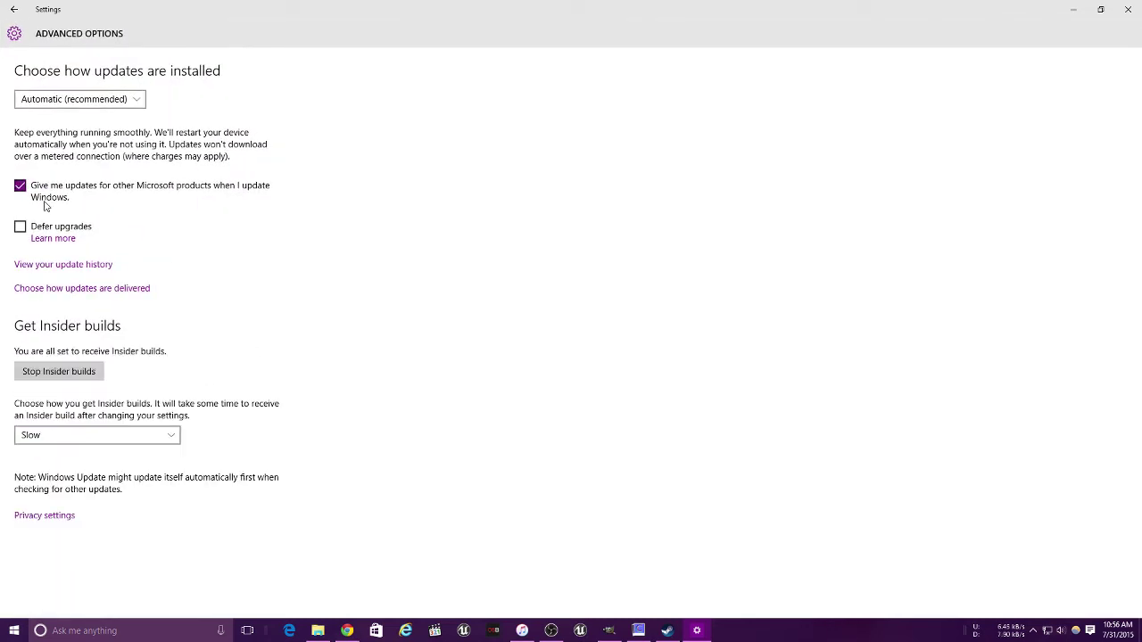
left_click(75, 100)
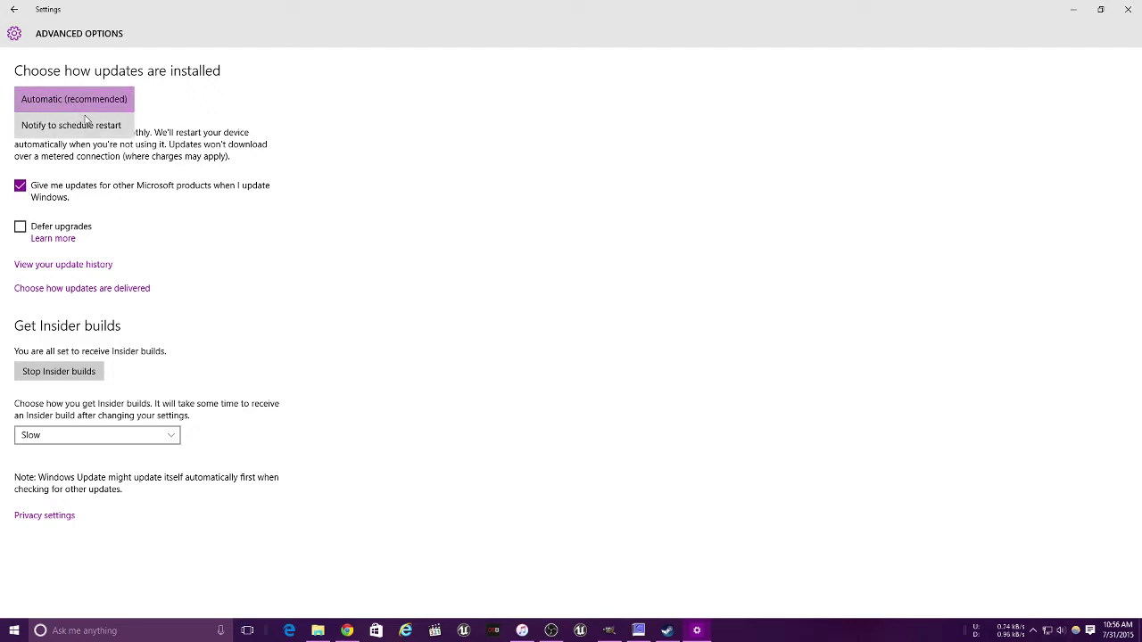
left_click(291, 300)
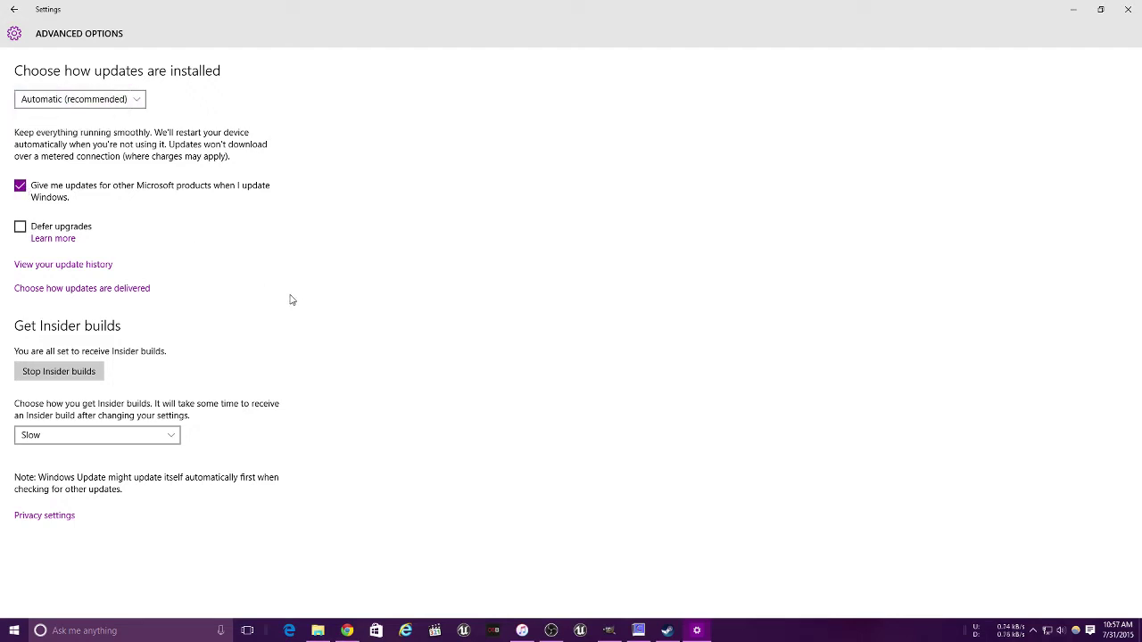
left_click(160, 432)
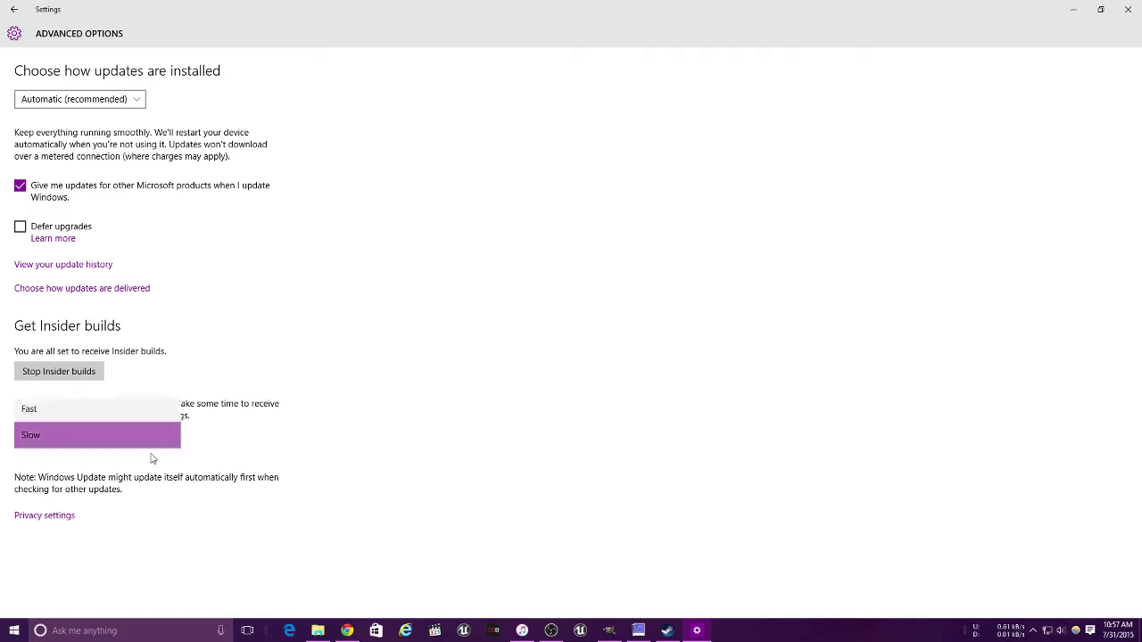
left_click(49, 410)
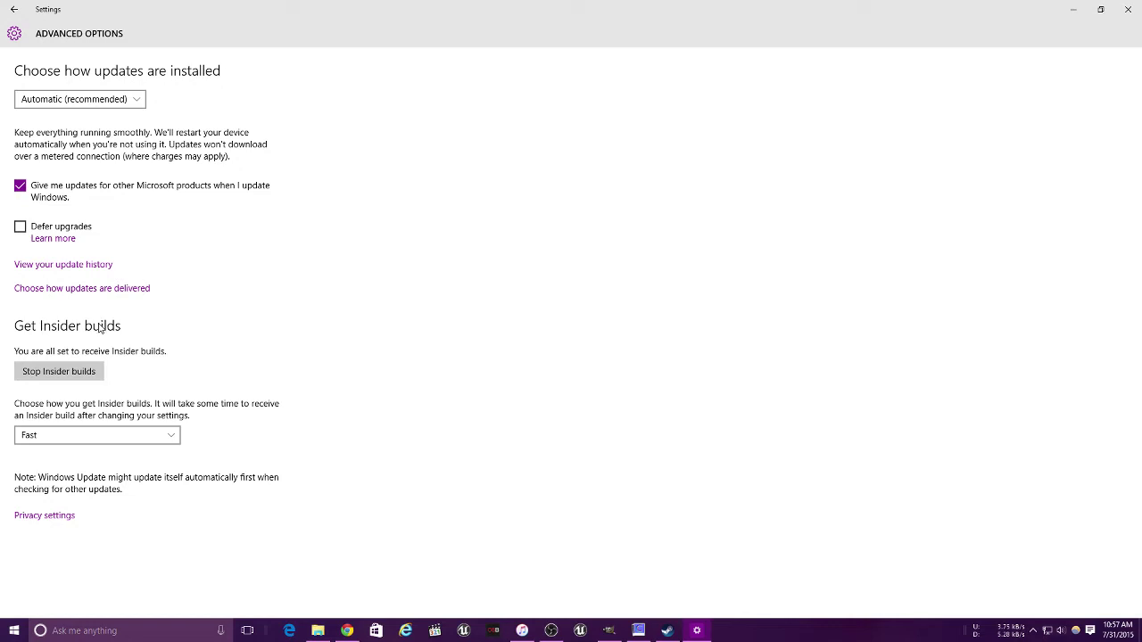
Turn off getting updates from other PCs in the update delivery options
left_click(53, 287)
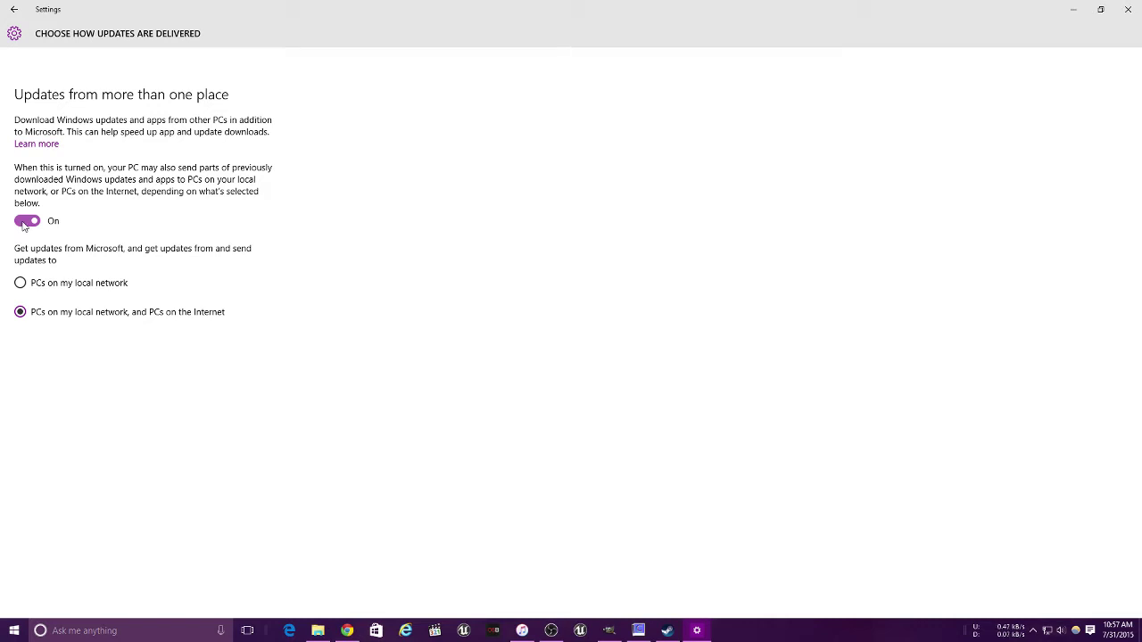
left_click(26, 221)
left_click(14, 9)
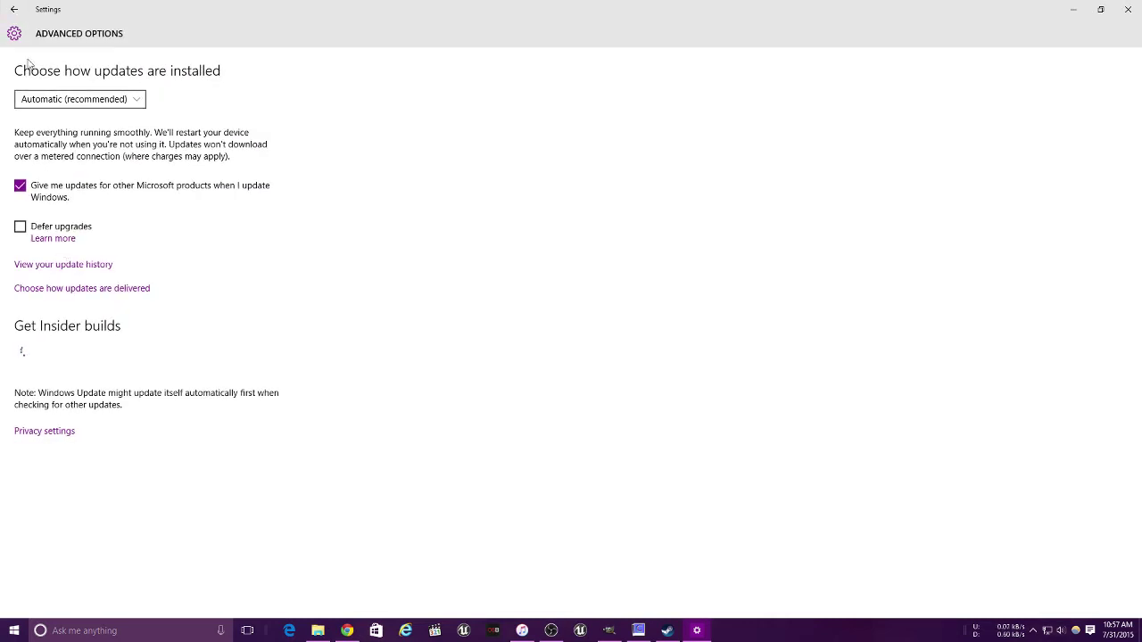
left_click(14, 9)
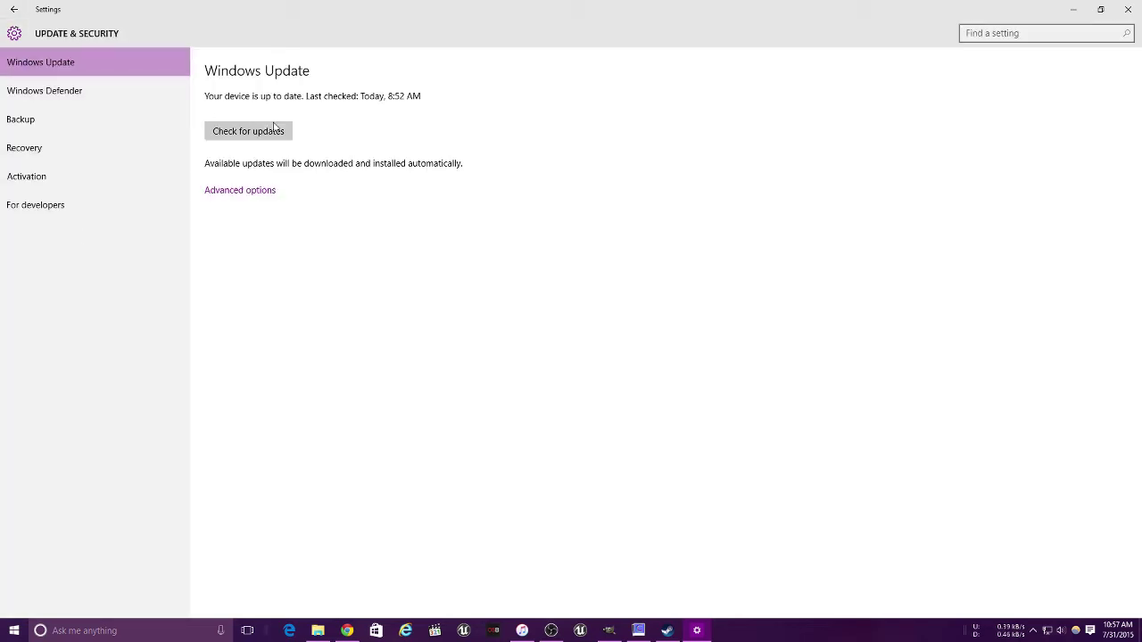
left_click(242, 189)
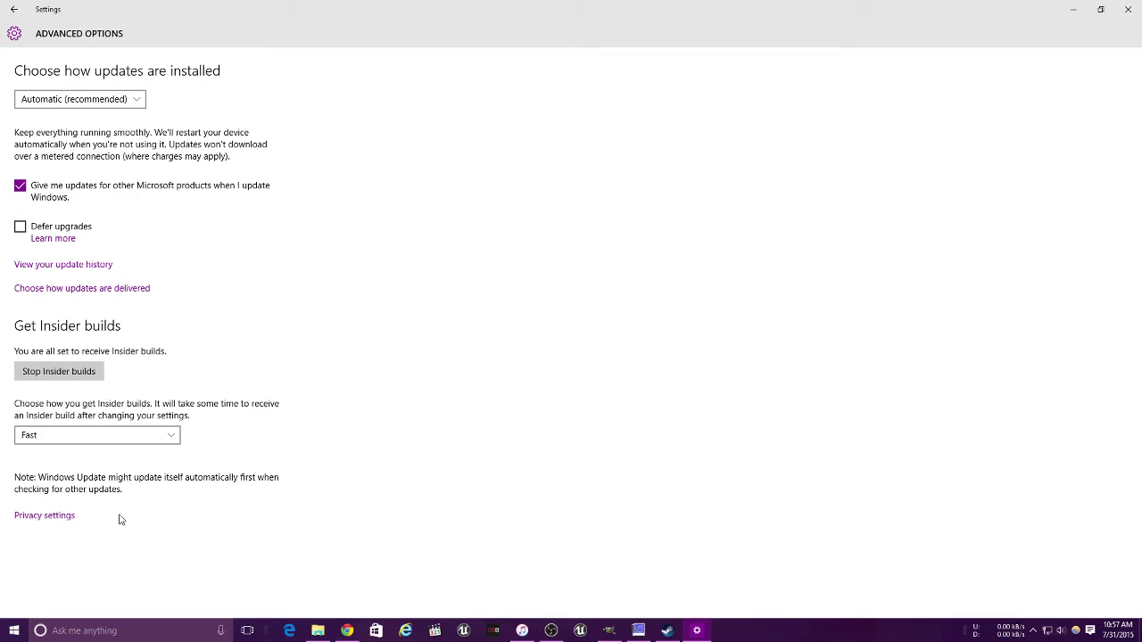
Review the Windows Defender, Backup, Recovery and Activation pages in Update & security
left_click(14, 8)
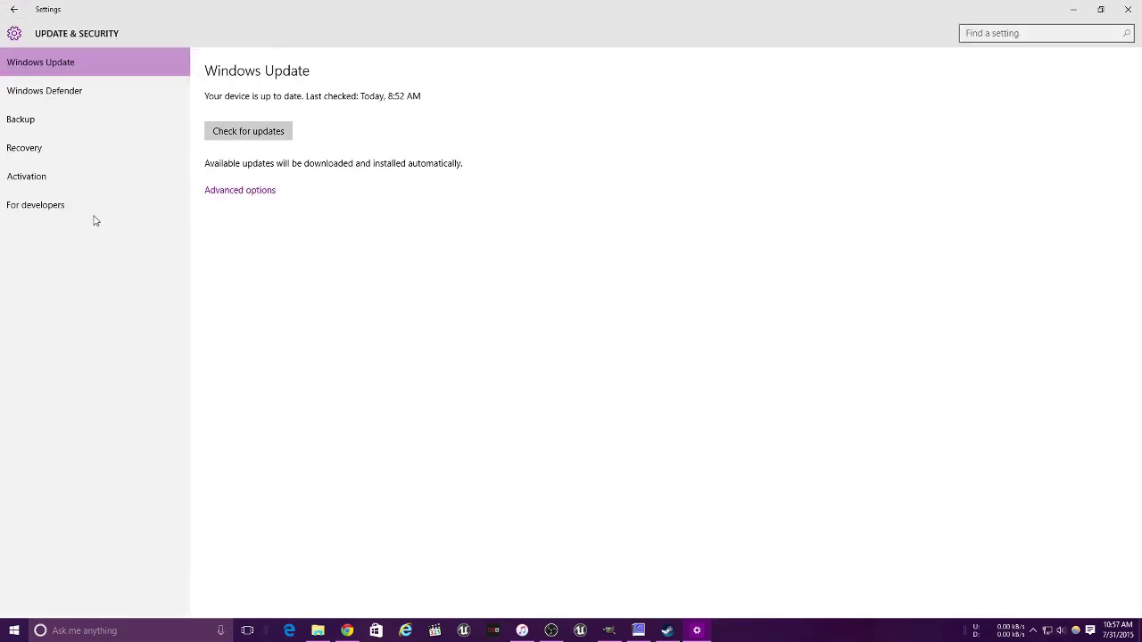
left_click(58, 87)
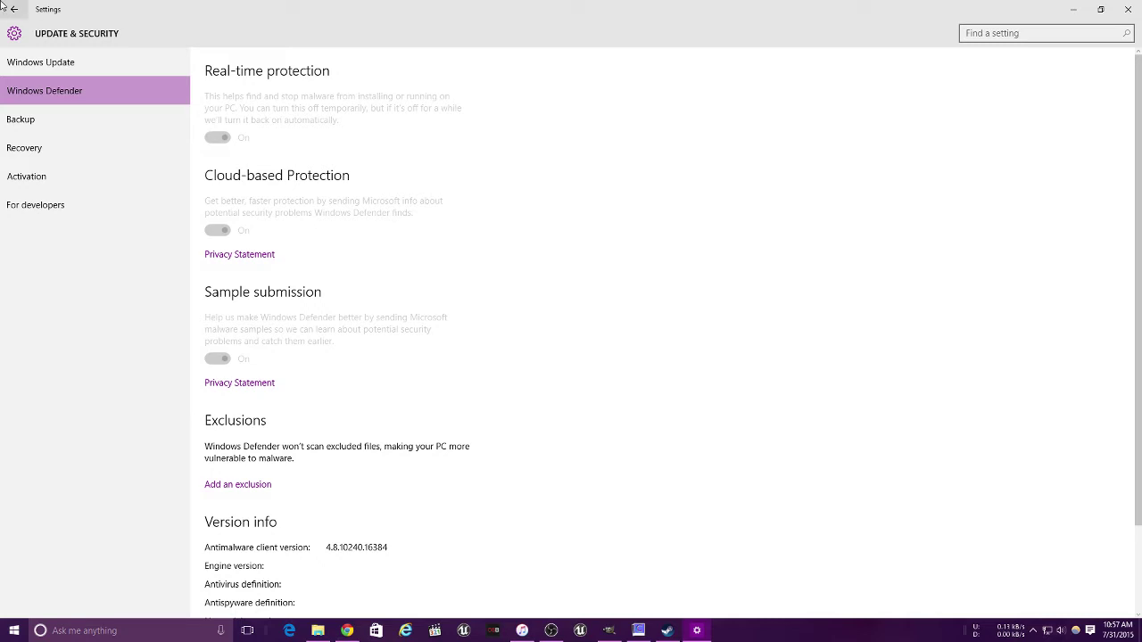
left_click(45, 120)
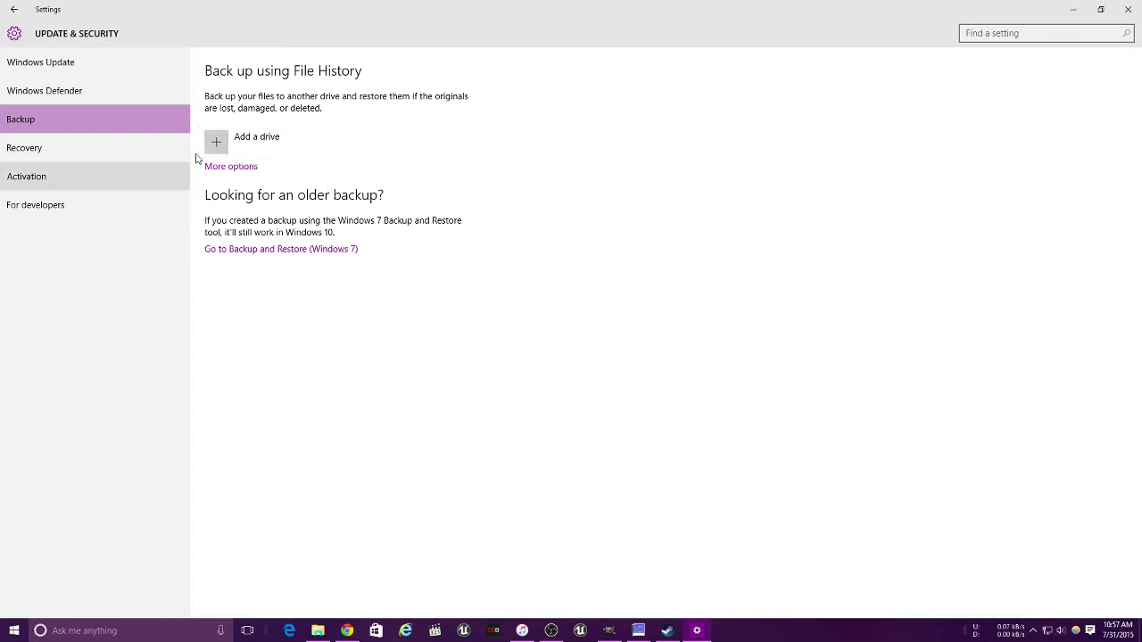
left_click(71, 152)
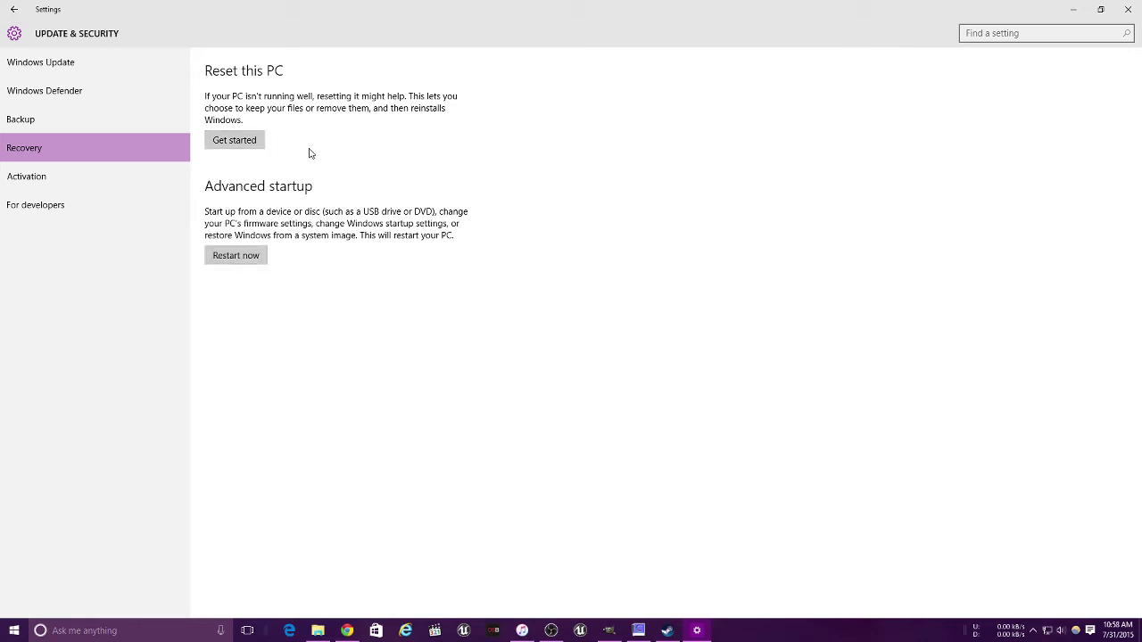
left_click(49, 181)
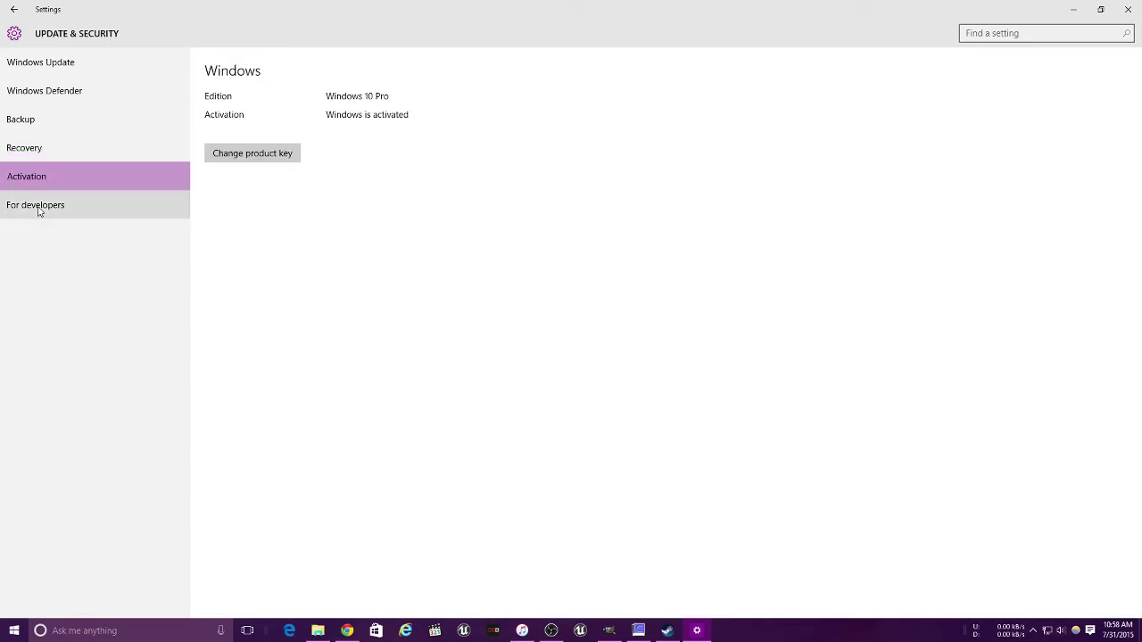
Turn on Developer mode under For developers, confirm it, and go to Privacy
left_click(38, 211)
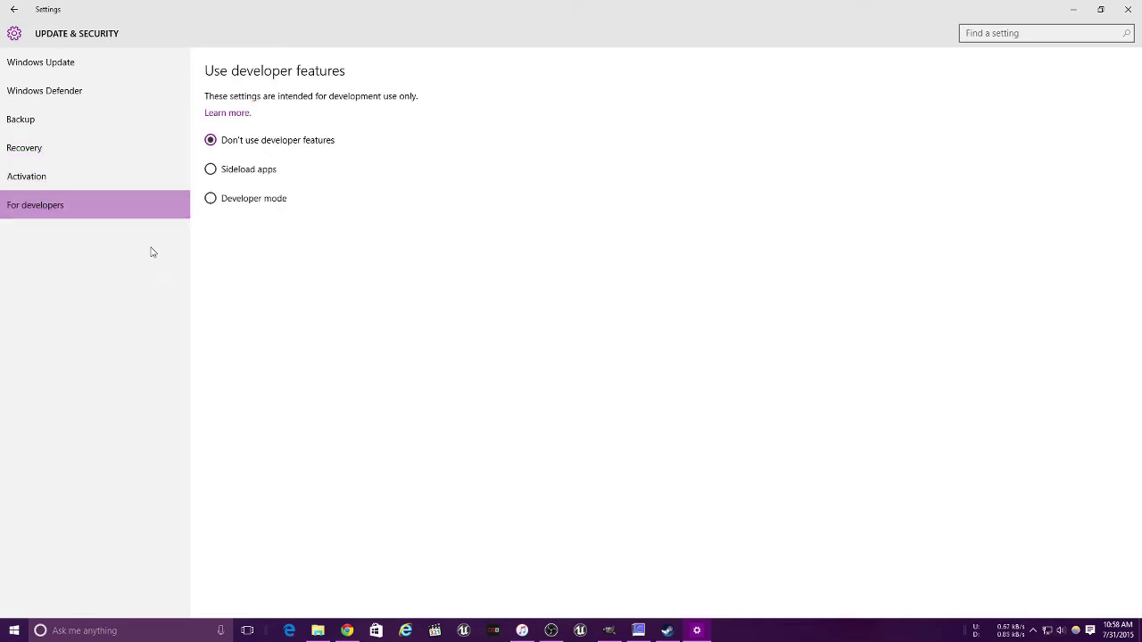
left_click(242, 199)
left_click(674, 339)
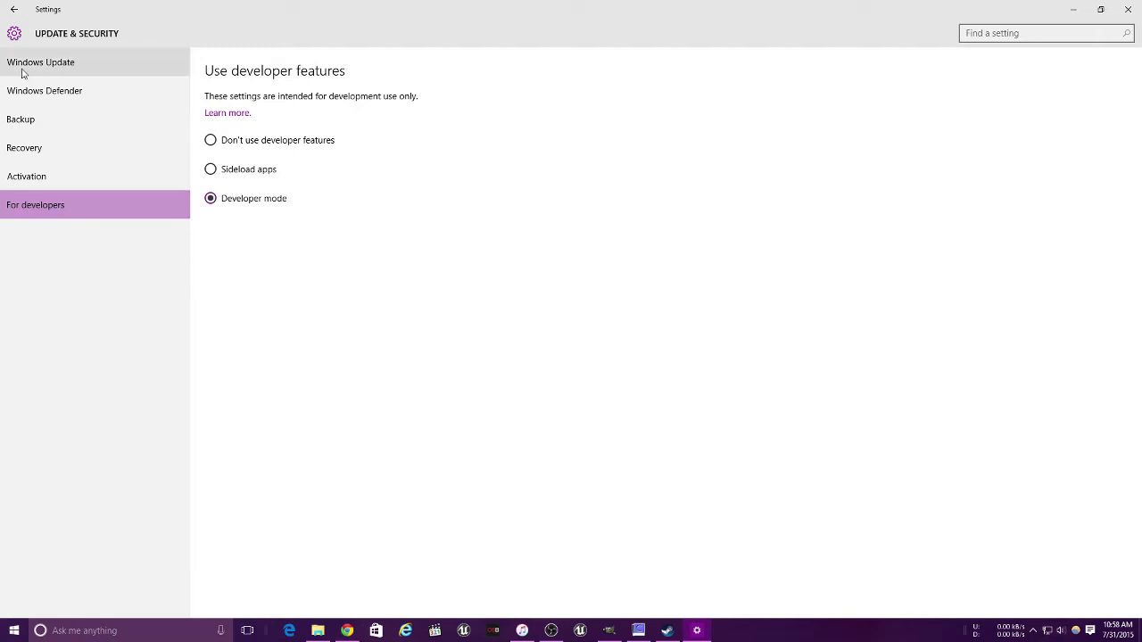
left_click(16, 36)
left_click(575, 395)
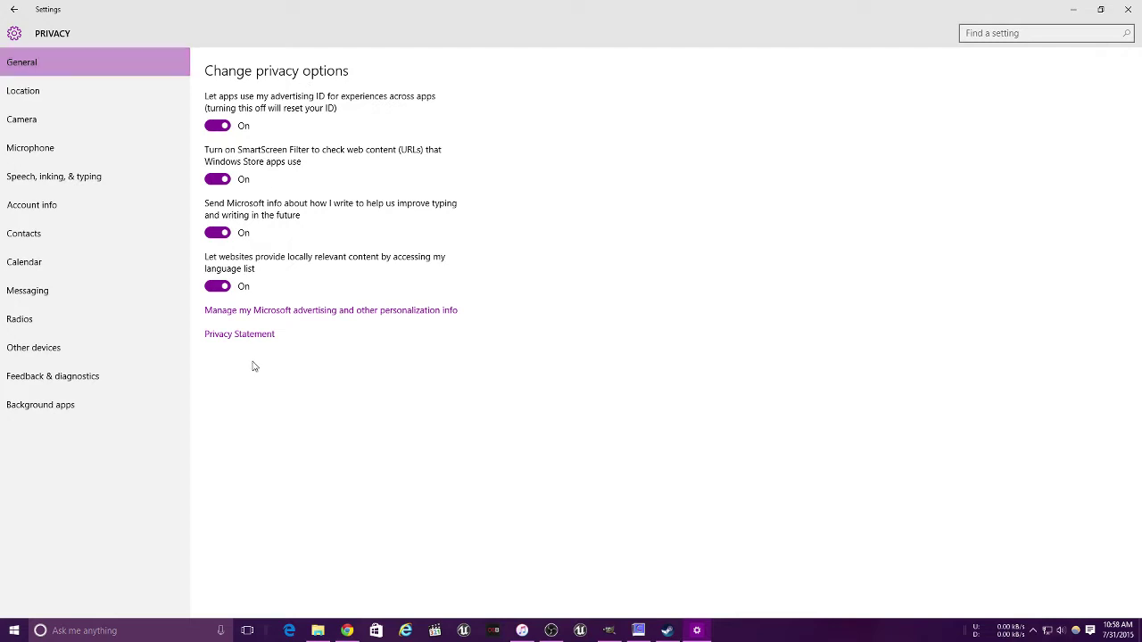
Turn off advertising ID and SmartScreen, and allow MSN Weather and Windows Camera location access
left_click(217, 126)
left_click(216, 179)
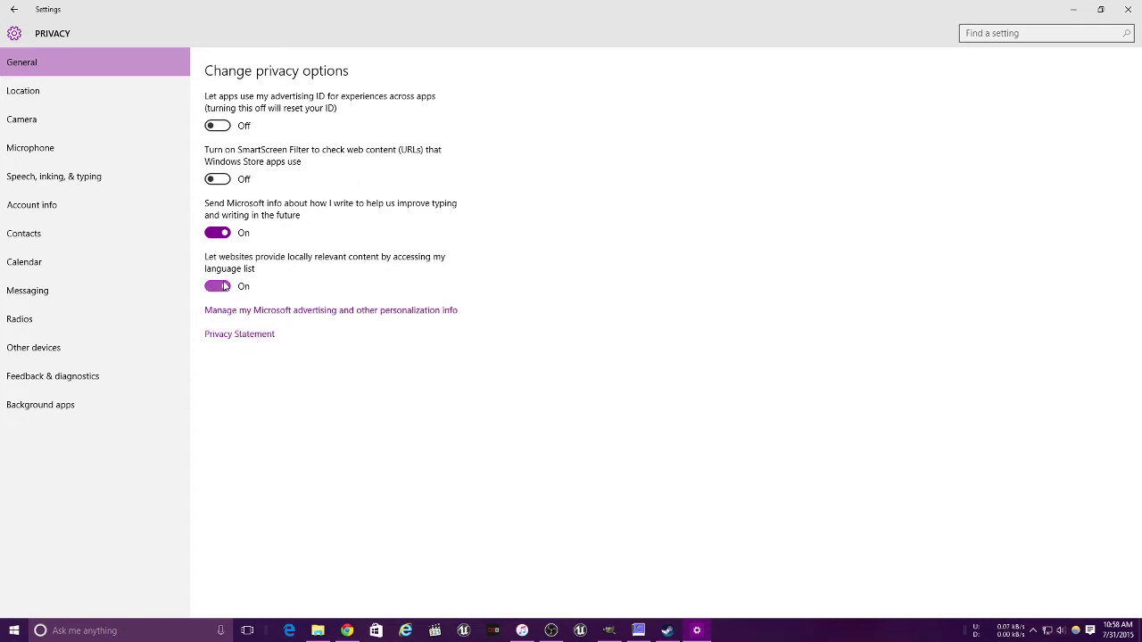
left_click(125, 93)
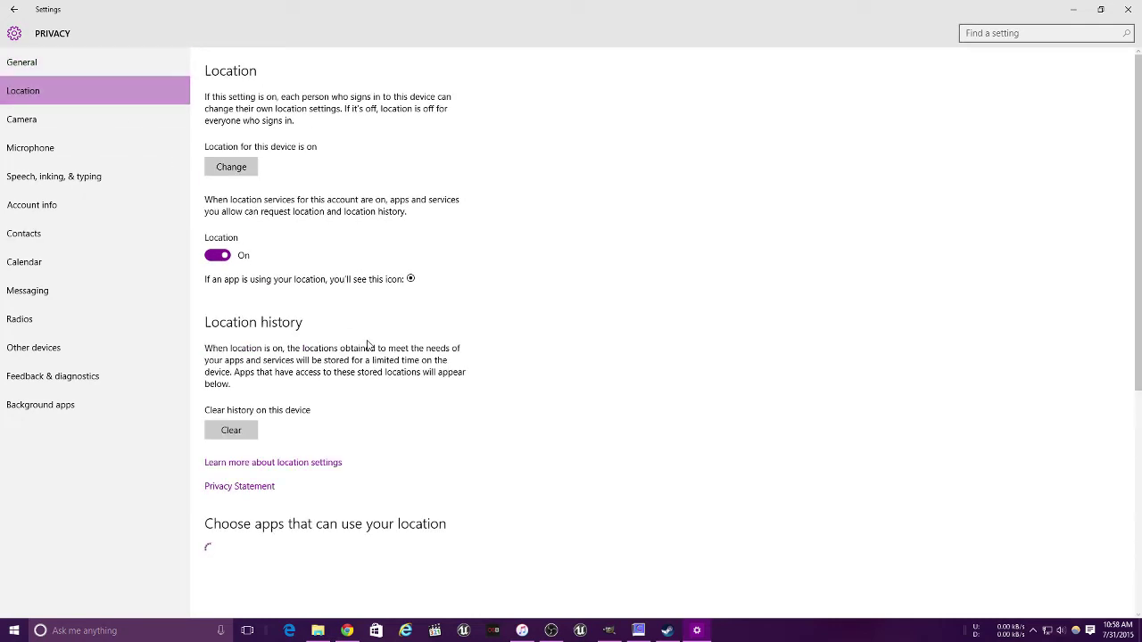
scroll(368, 345, "down", 5)
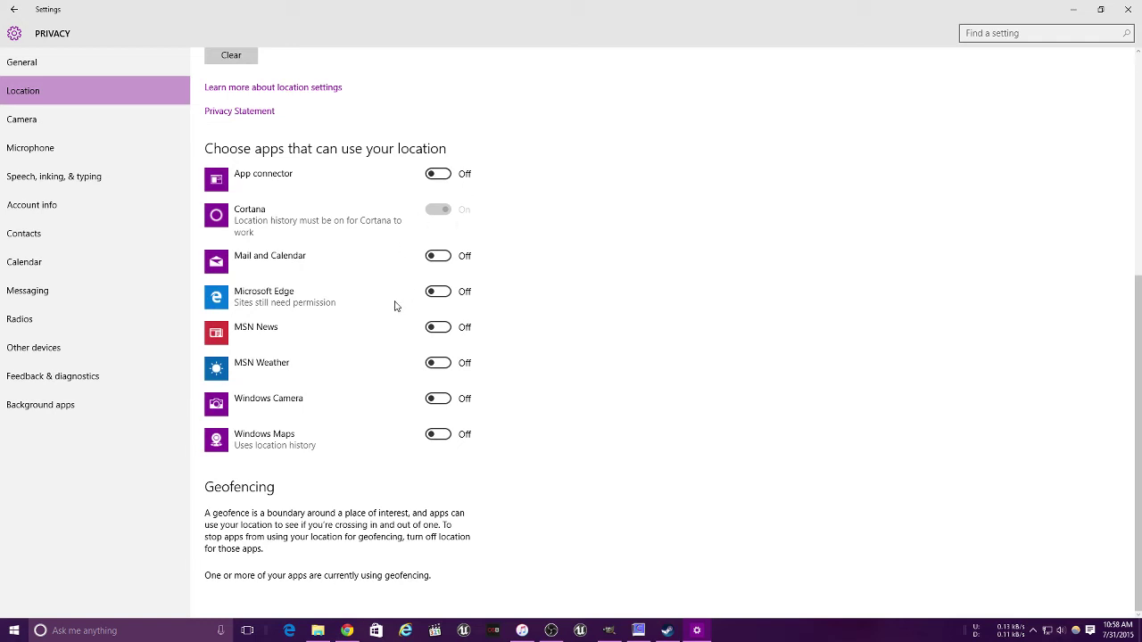
left_click(437, 362)
left_click(437, 399)
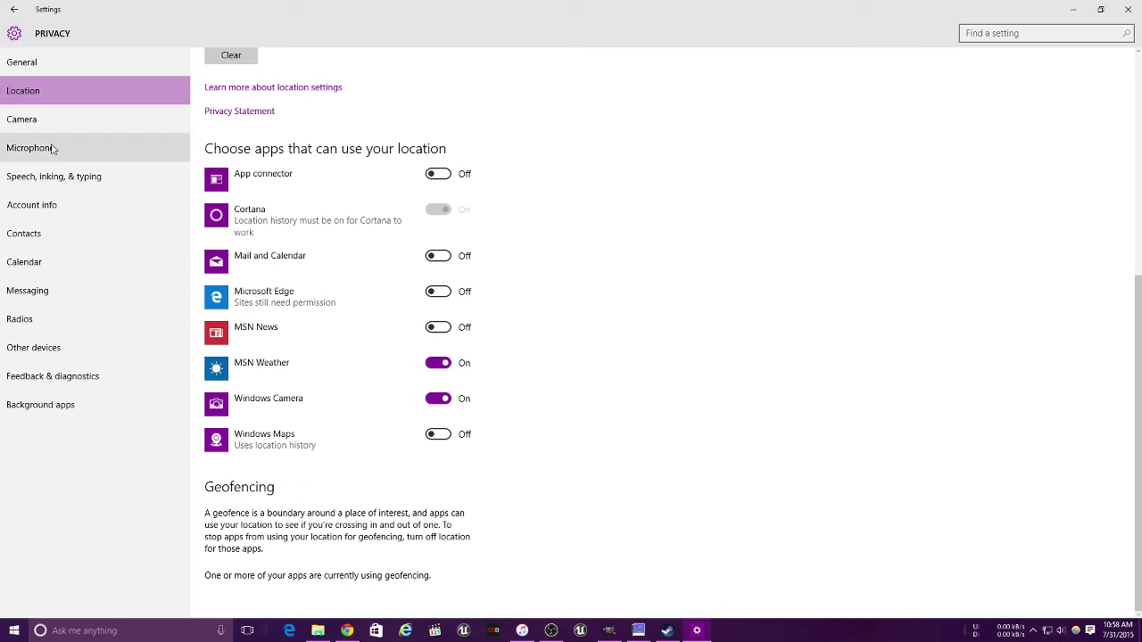
Switch off the master toggle letting apps use the microphone
left_click(40, 120)
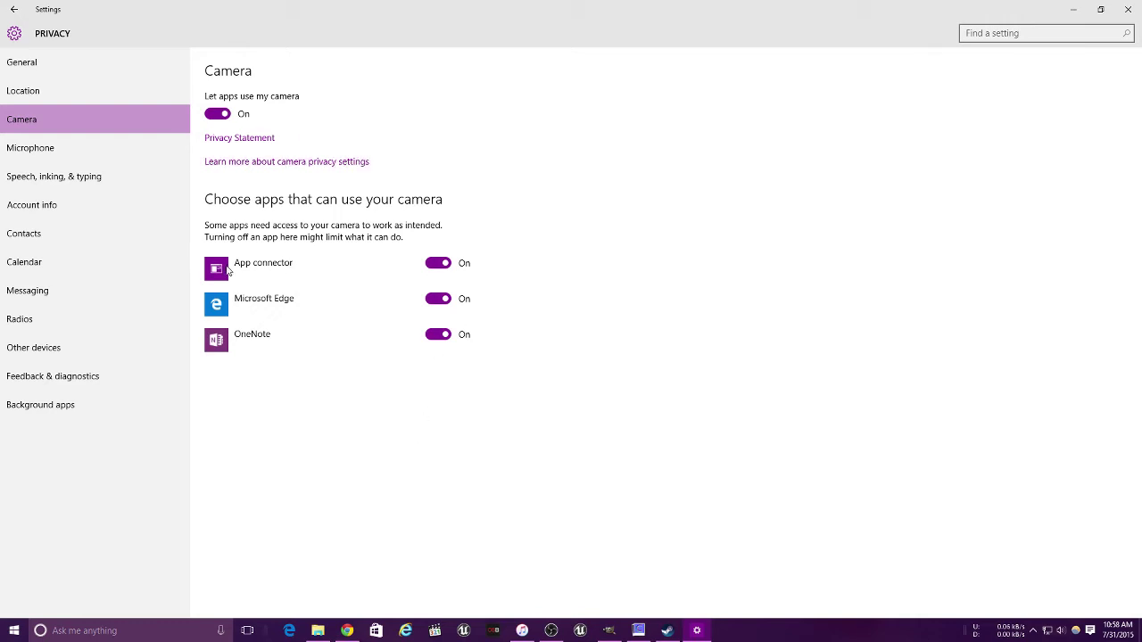
left_click(134, 148)
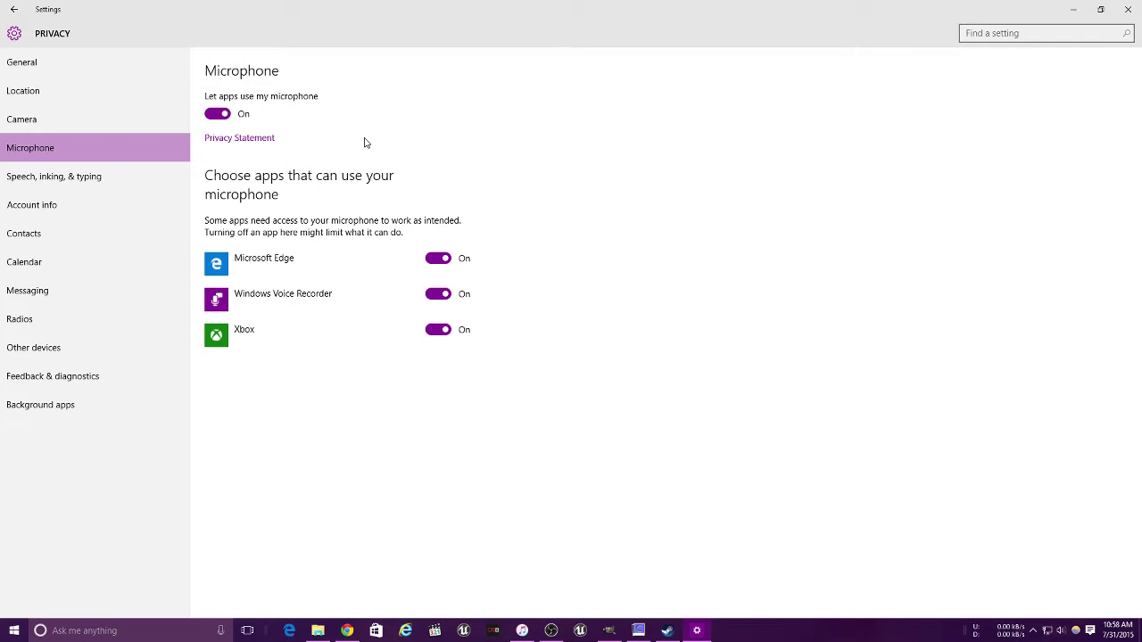
left_click(219, 115)
left_click(89, 176)
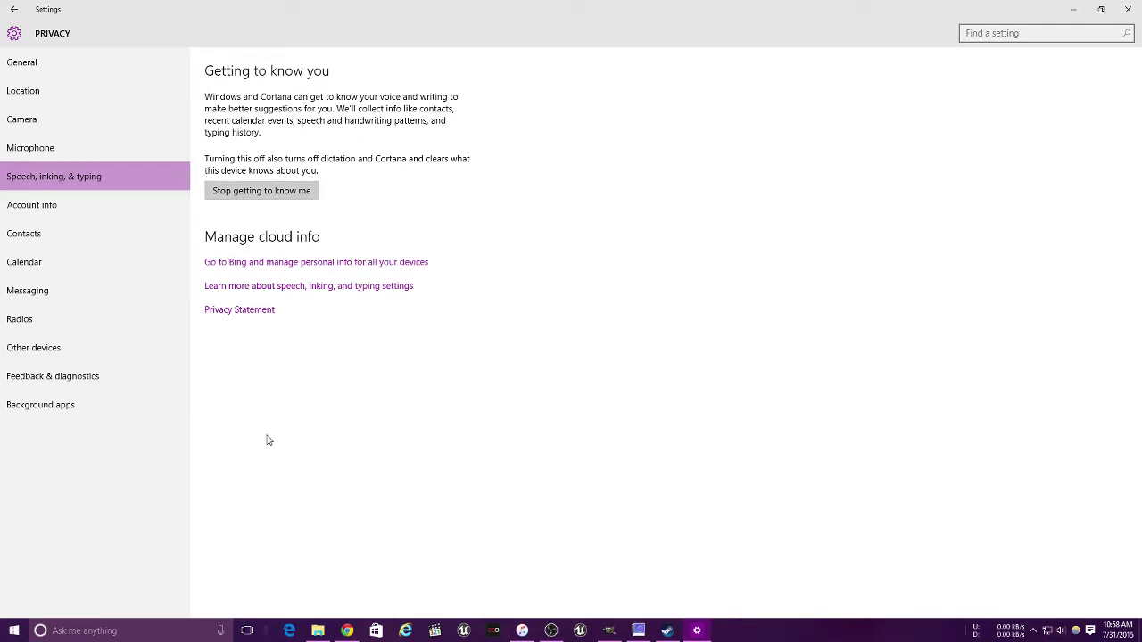
Review the Account info, Contacts, Calendar, Messaging, Radios and Other devices privacy pages
left_click(66, 204)
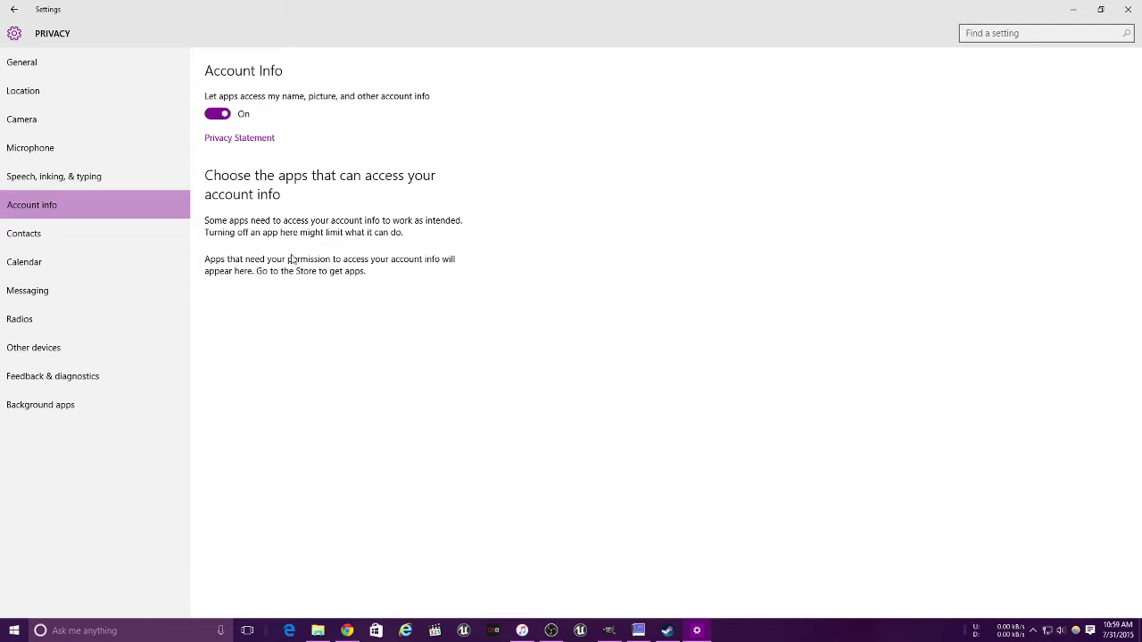
left_click(76, 229)
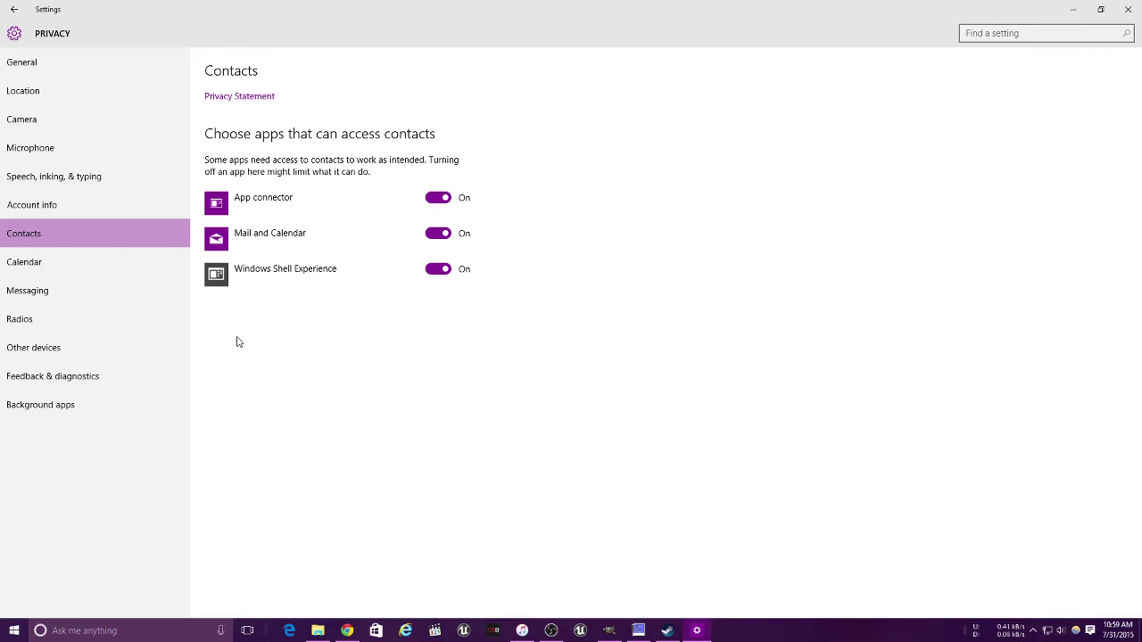
left_click(84, 260)
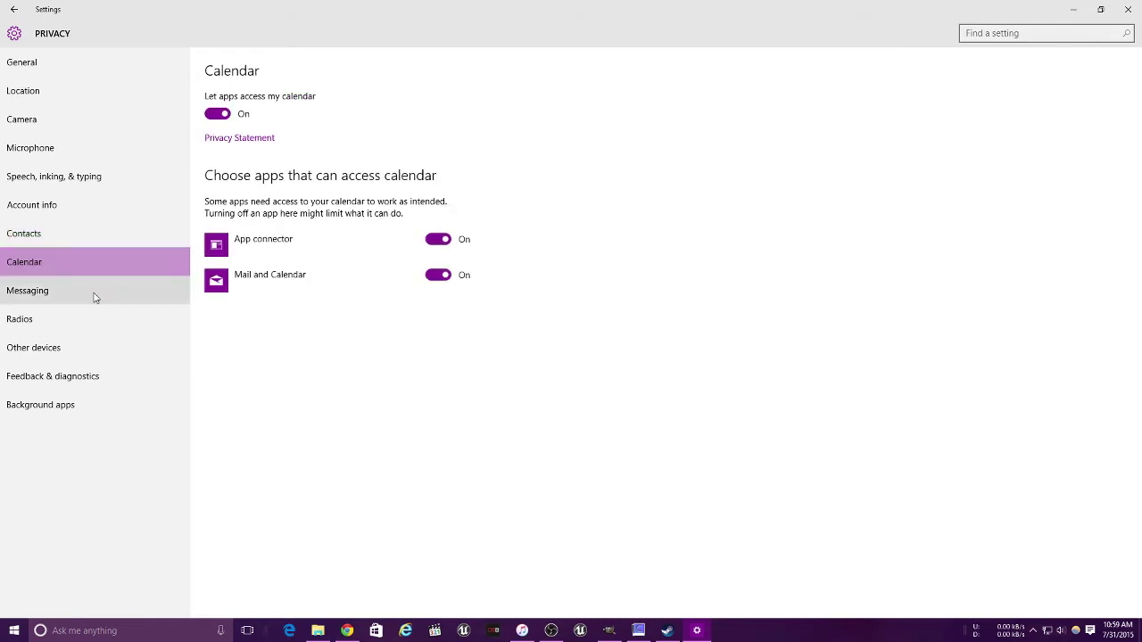
left_click(95, 297)
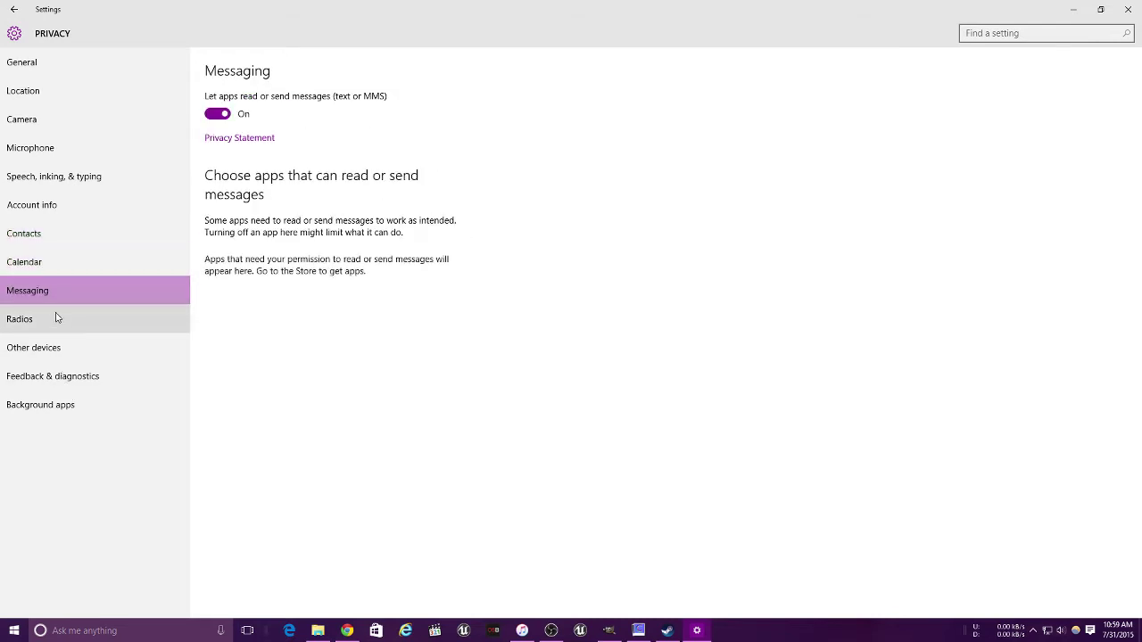
left_click(21, 319)
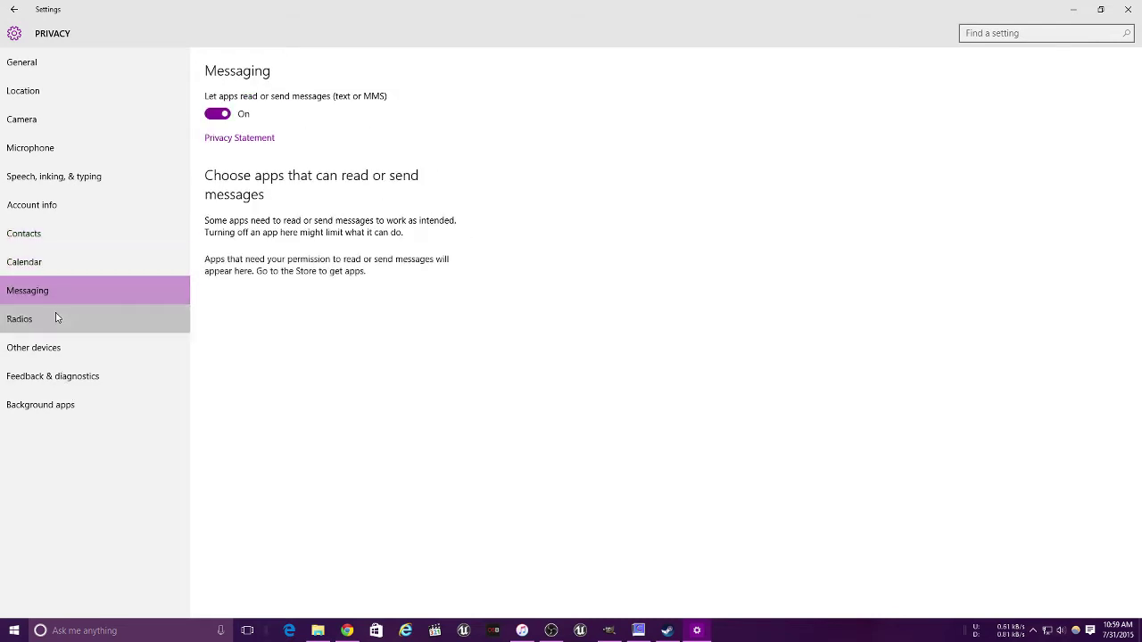
left_click(73, 357)
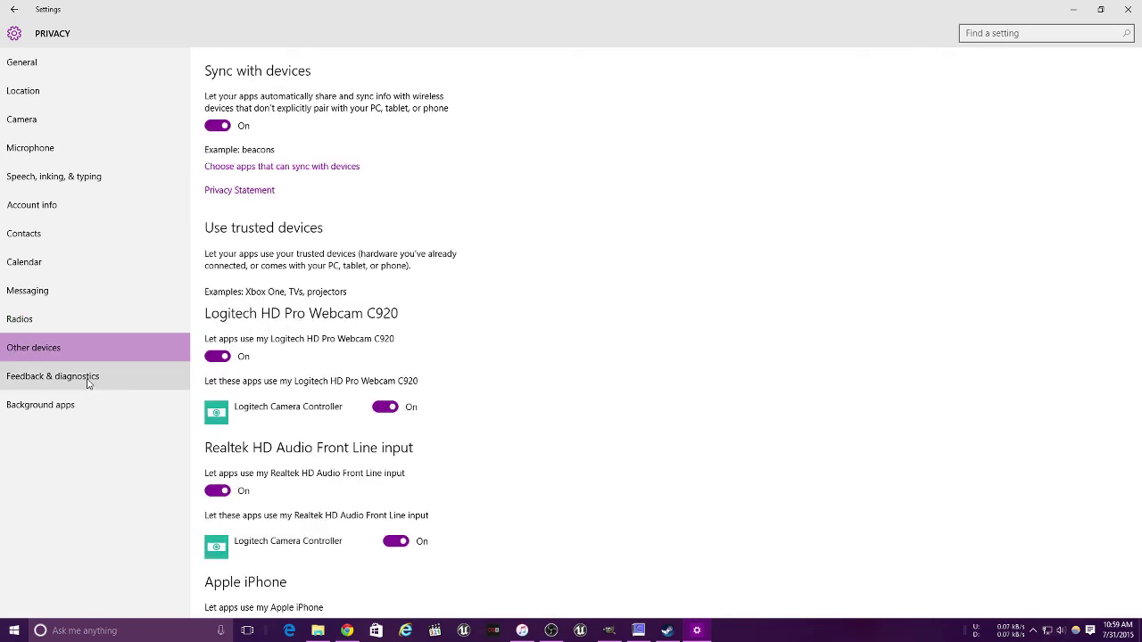
scroll(230, 299, "down", 3)
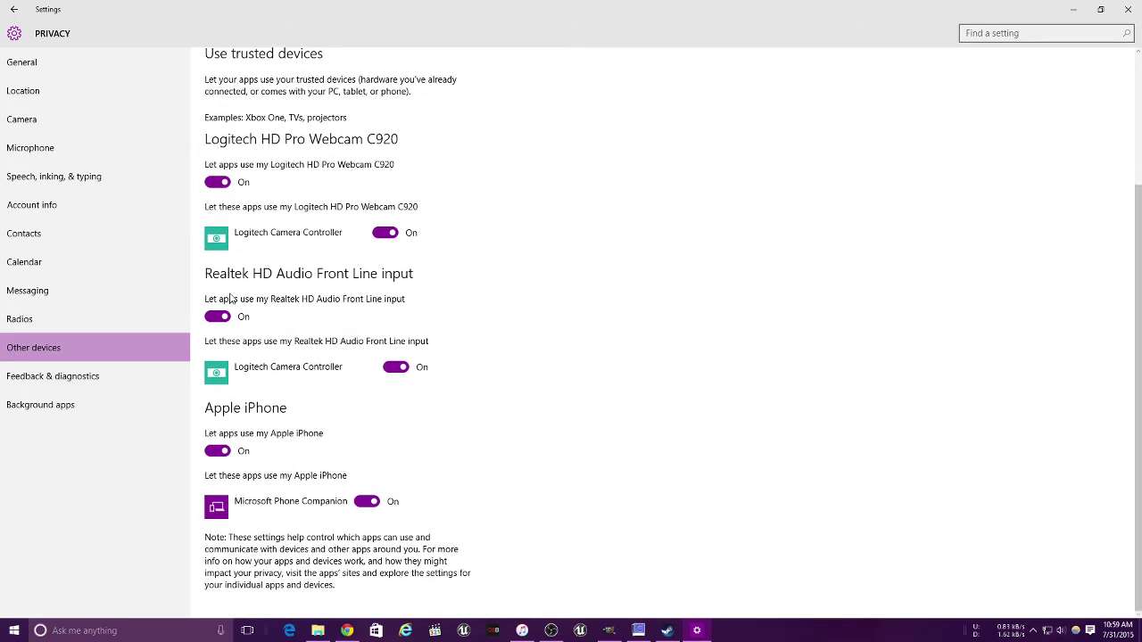
Set Feedback frequency to Never in Feedback & diagnostics
left_click(86, 384)
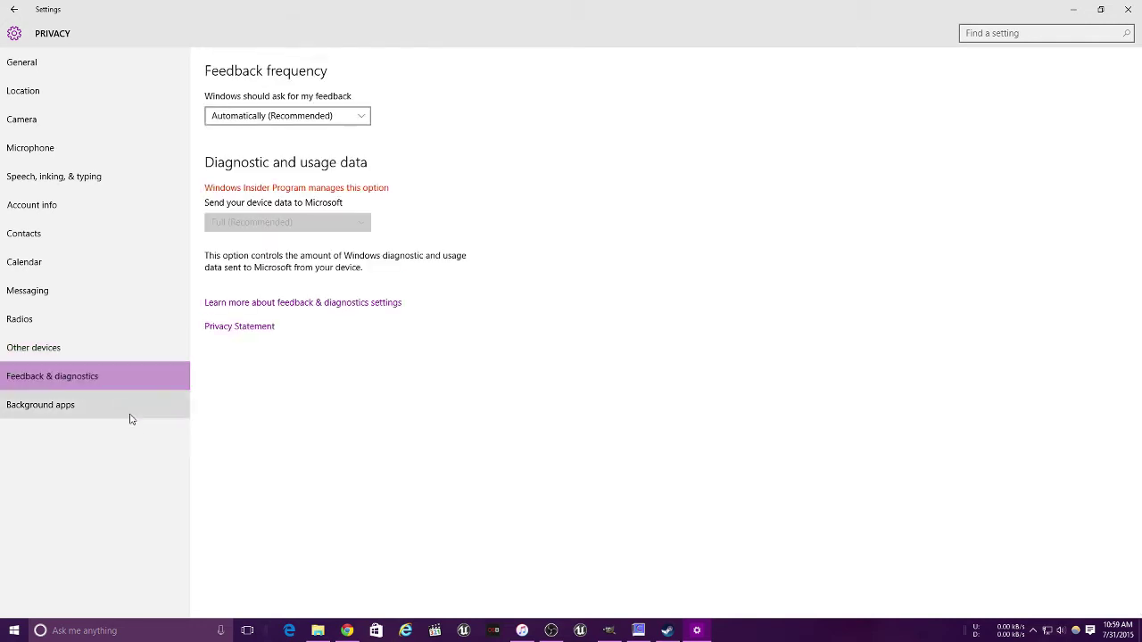
left_click(295, 118)
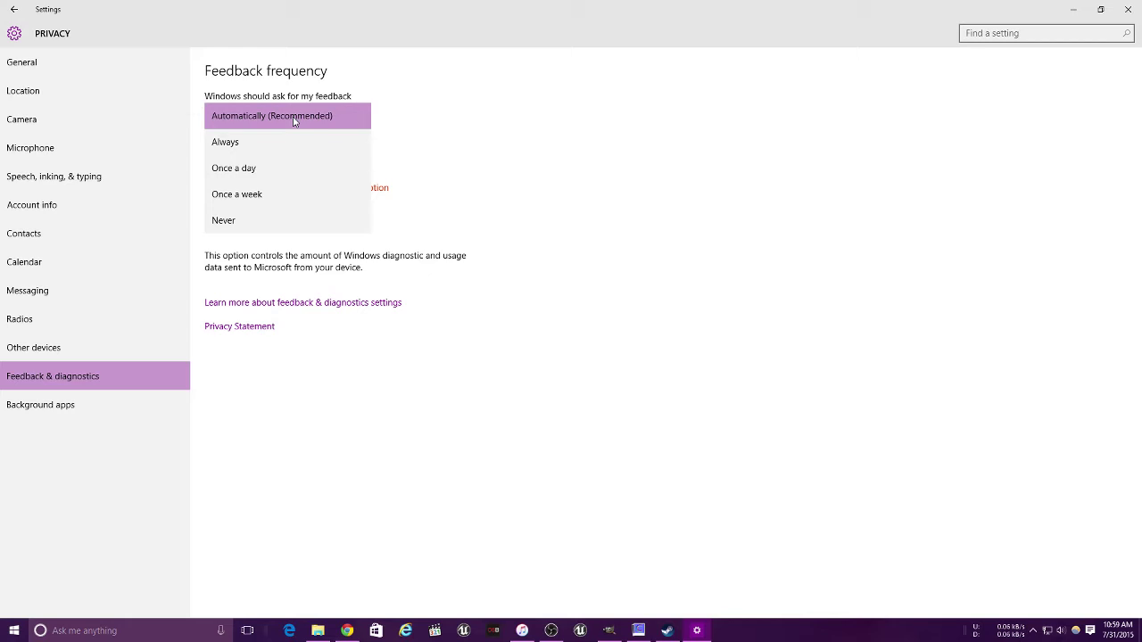
left_click(241, 221)
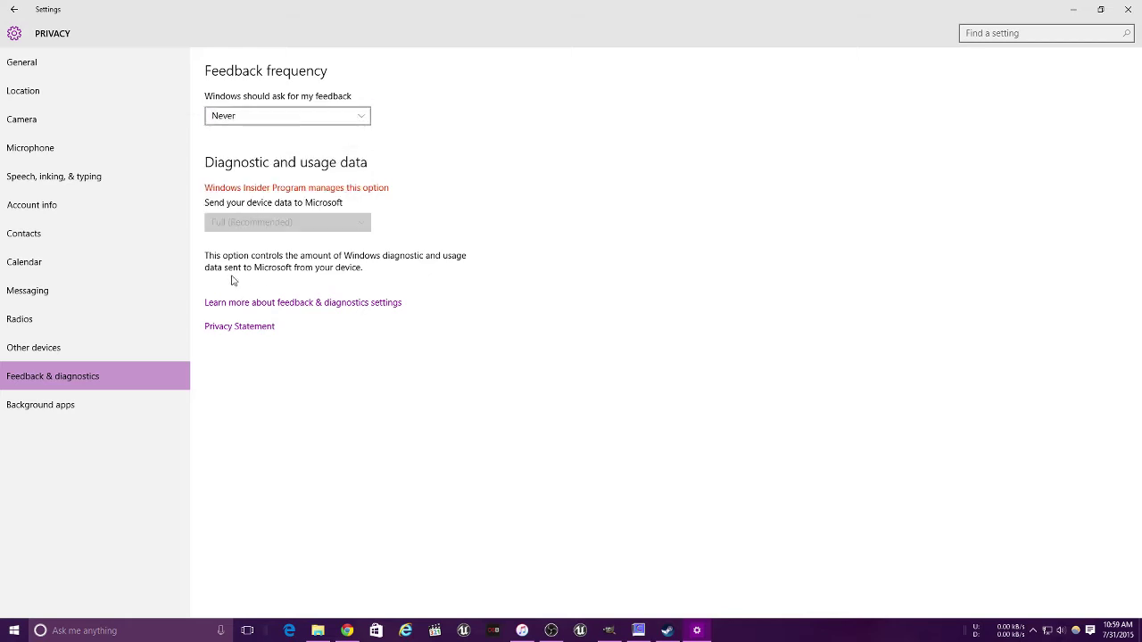
left_click(76, 402)
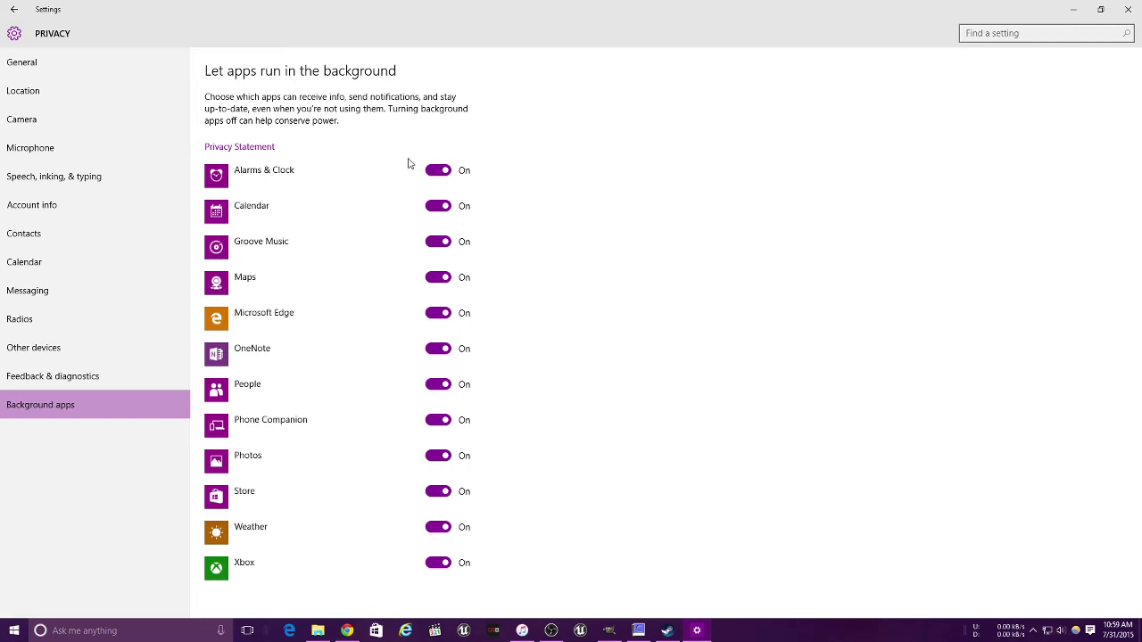
Turn off background running for Alarms & Clock, Calendar, Groove Music, Edge, Maps, OneNote, People, Phone Companion and Photos
left_click(435, 171)
left_click(433, 206)
left_click(435, 242)
left_click(435, 313)
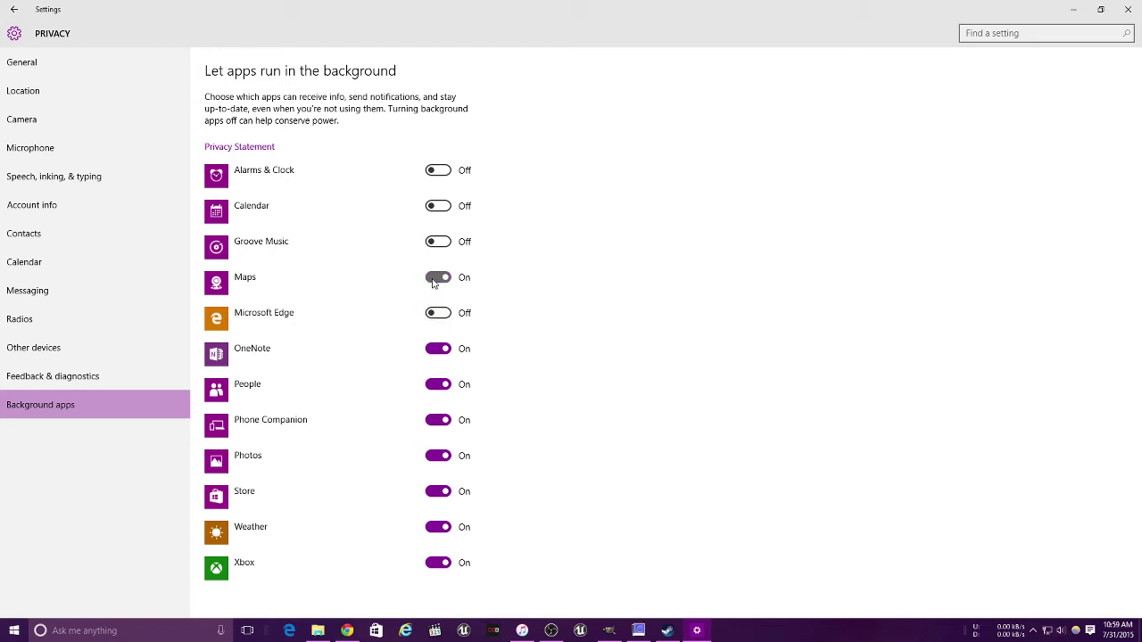
left_click(434, 284)
left_click(436, 349)
left_click(435, 385)
left_click(443, 423)
left_click(437, 459)
Turn off Xbox background running, keep Store and Weather on, and return to Settings home
left_click(437, 493)
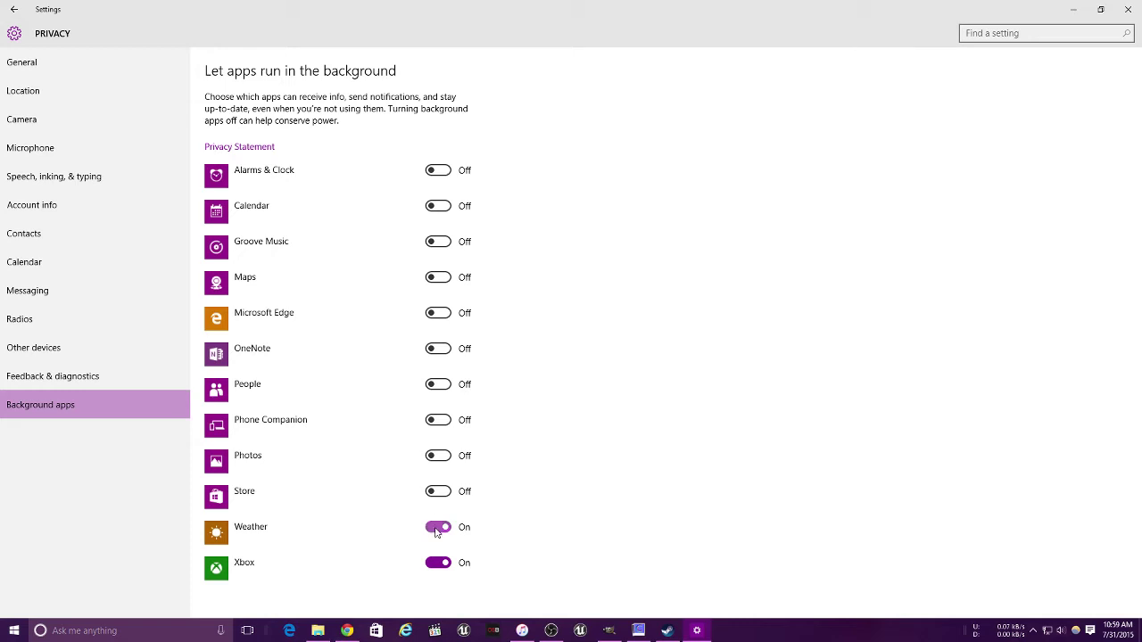
left_click(437, 530)
left_click(437, 530)
left_click(442, 566)
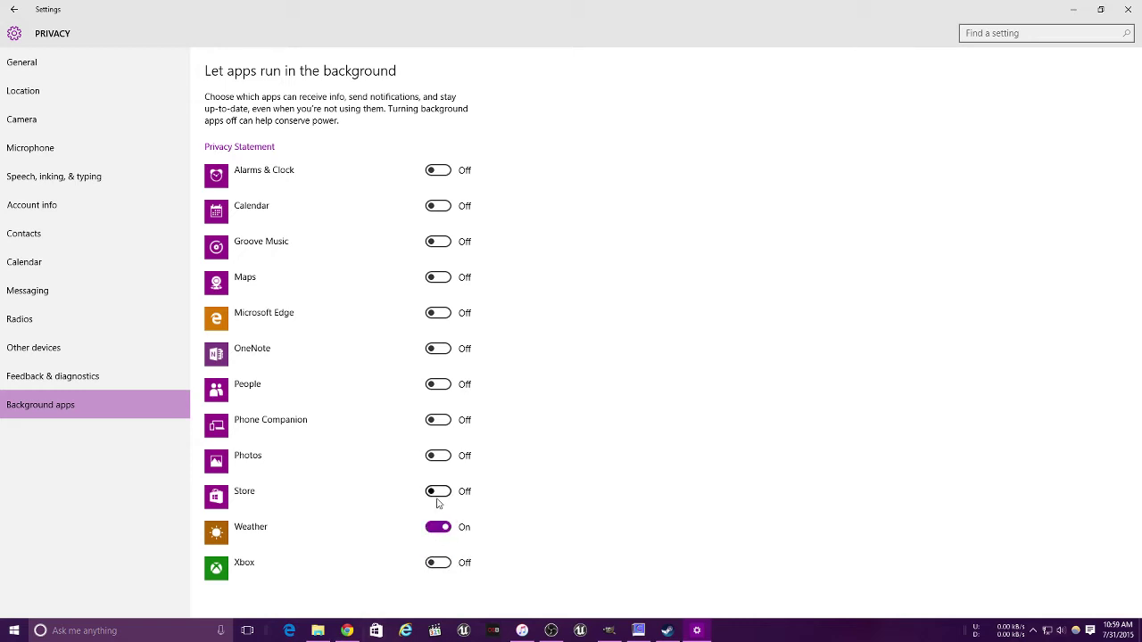
left_click(439, 497)
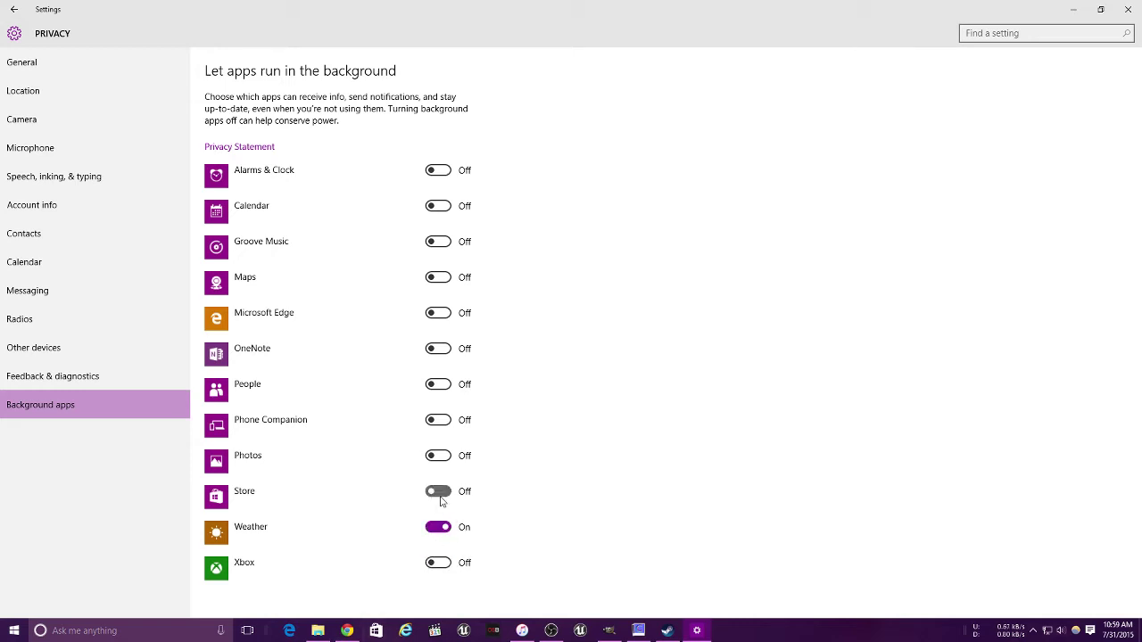
left_click(14, 9)
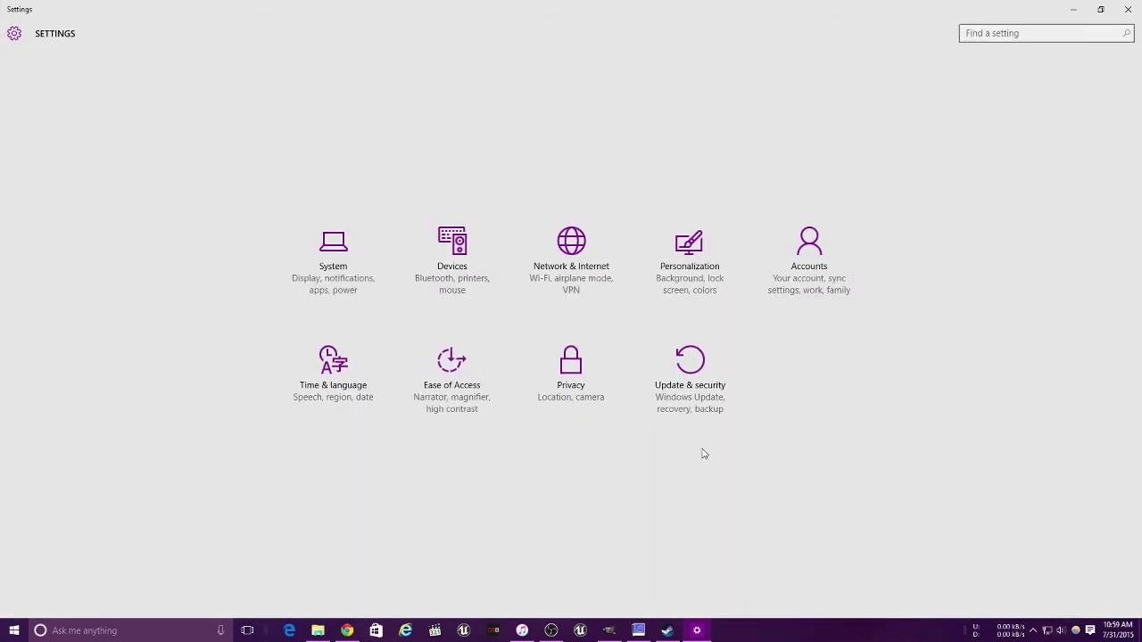
Switch off Play animations in Windows under Ease of Access Other options, then glance at Time & language
left_click(476, 445)
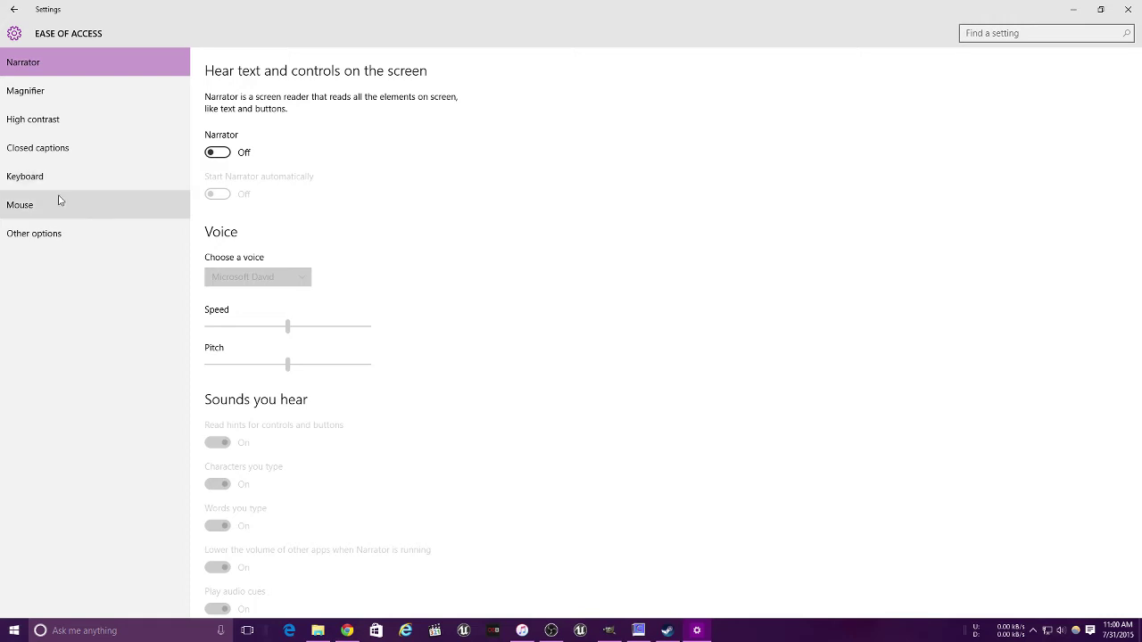
left_click(32, 209)
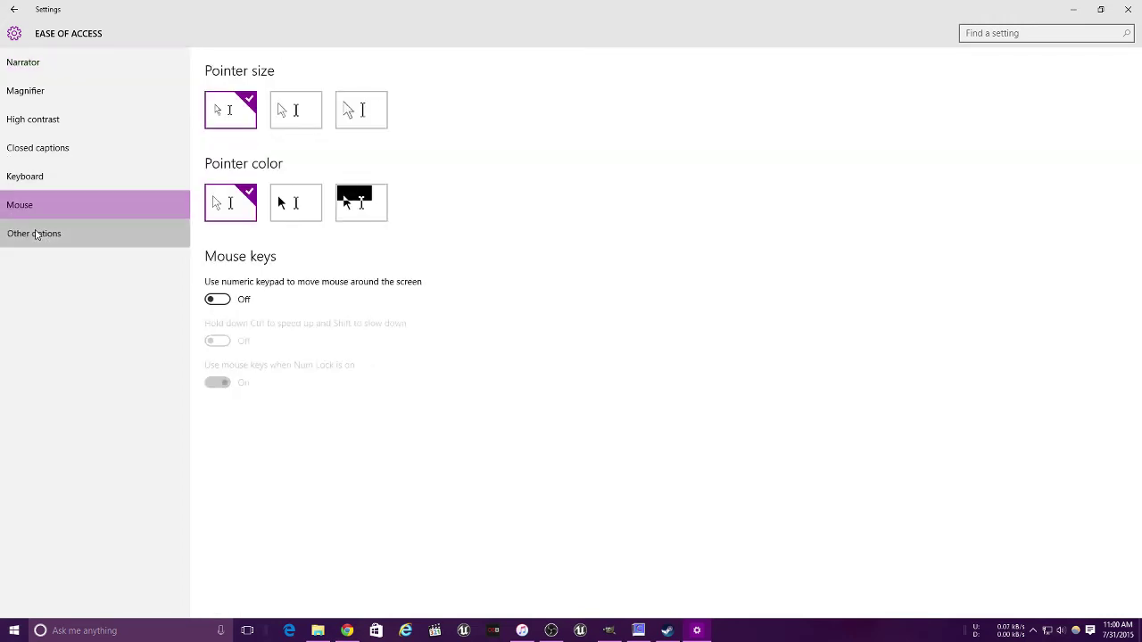
left_click(56, 244)
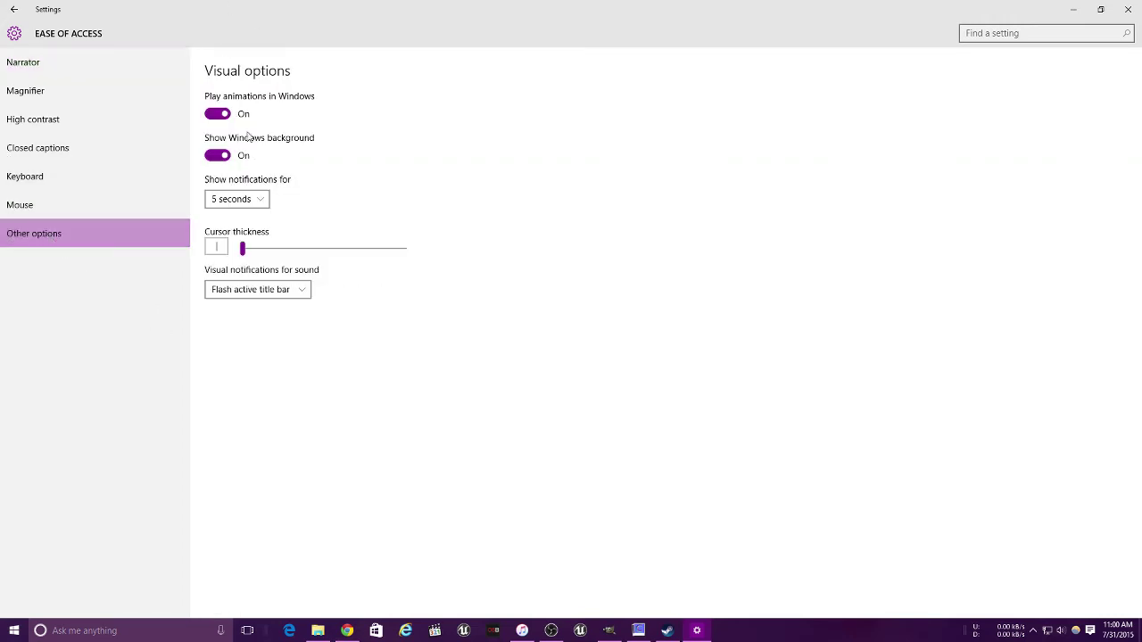
left_click(223, 114)
left_click(14, 8)
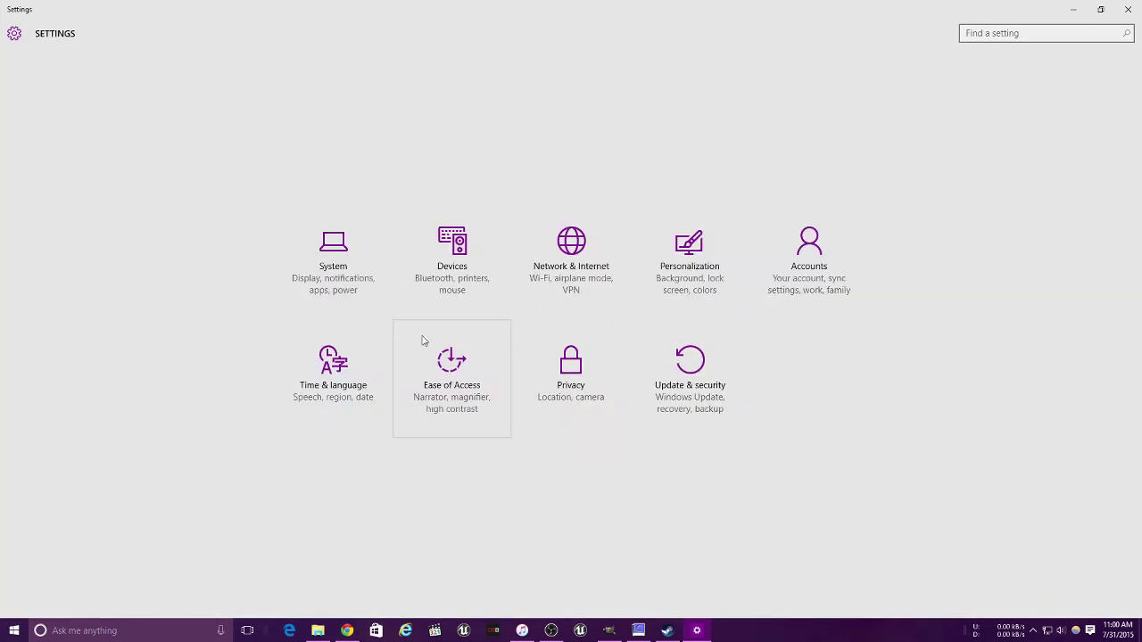
left_click(351, 390)
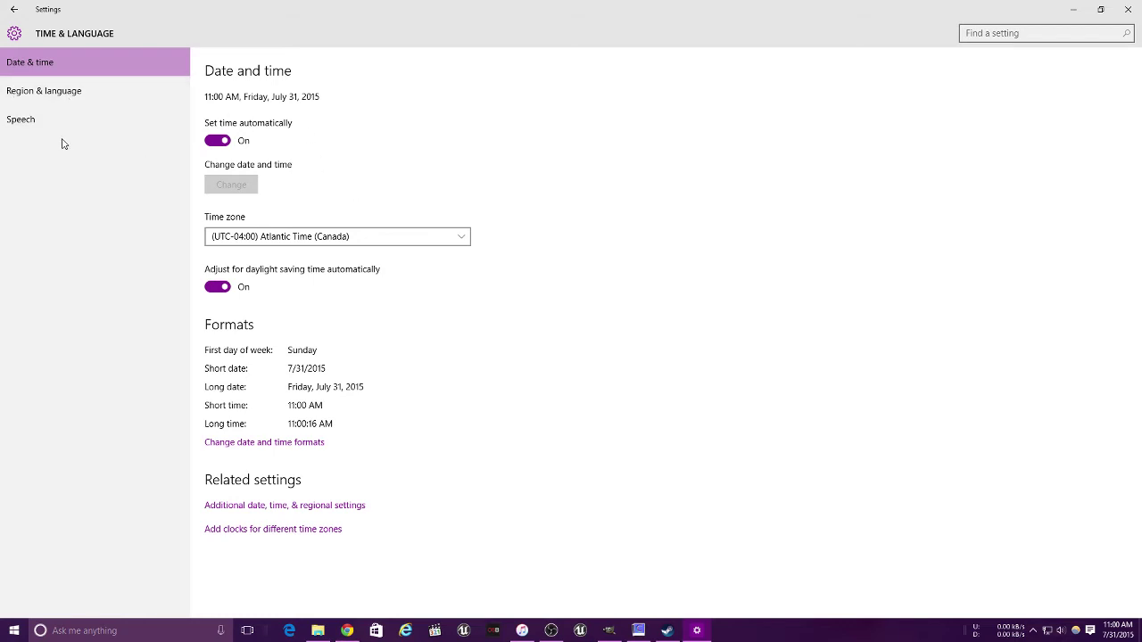
left_click(14, 9)
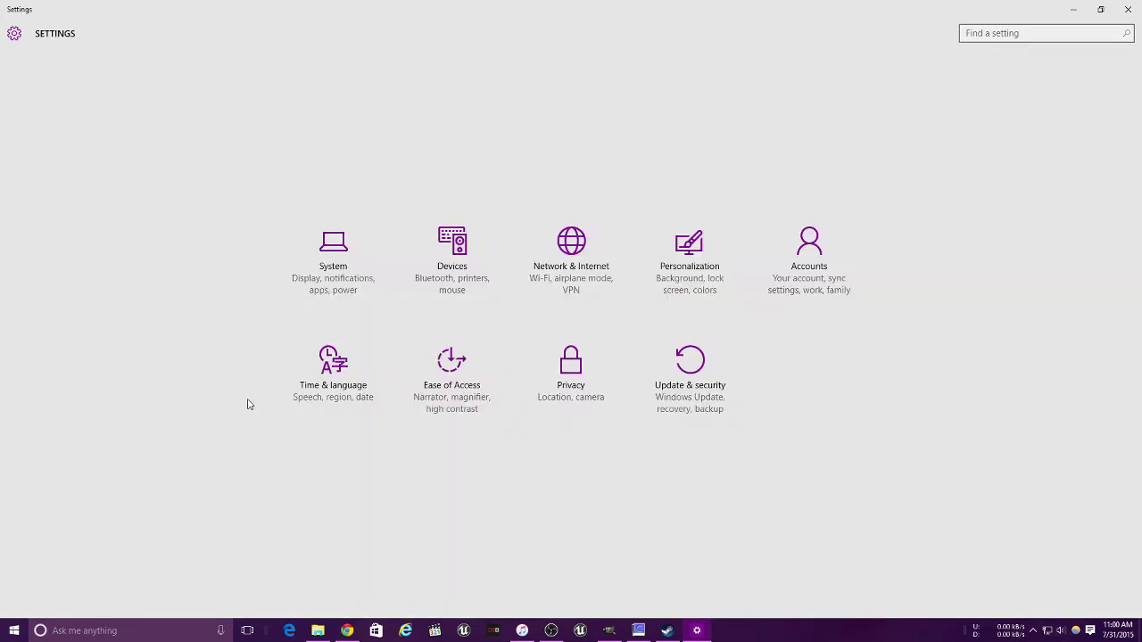
Set the pebble image from Ground textures as the account picture
left_click(807, 288)
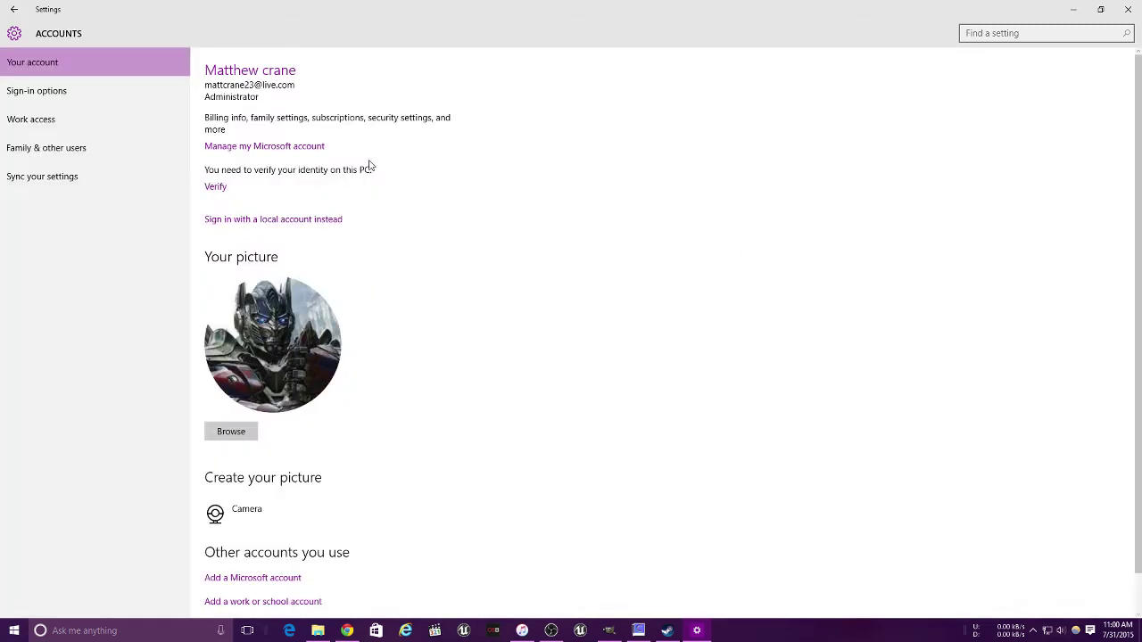
left_click(234, 431)
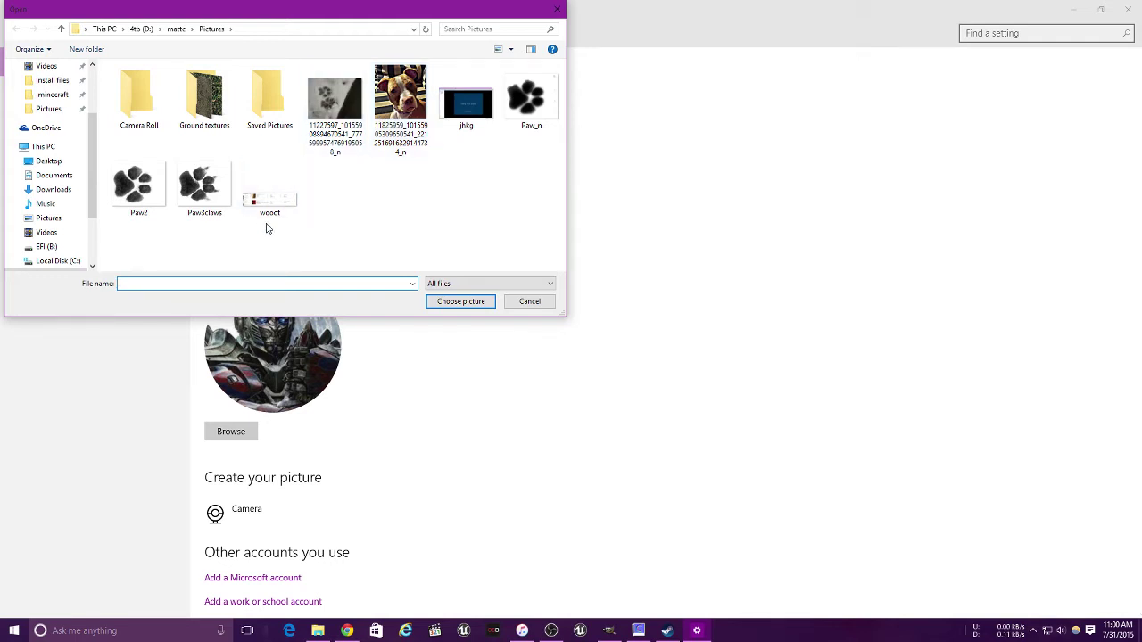
double_click(207, 98)
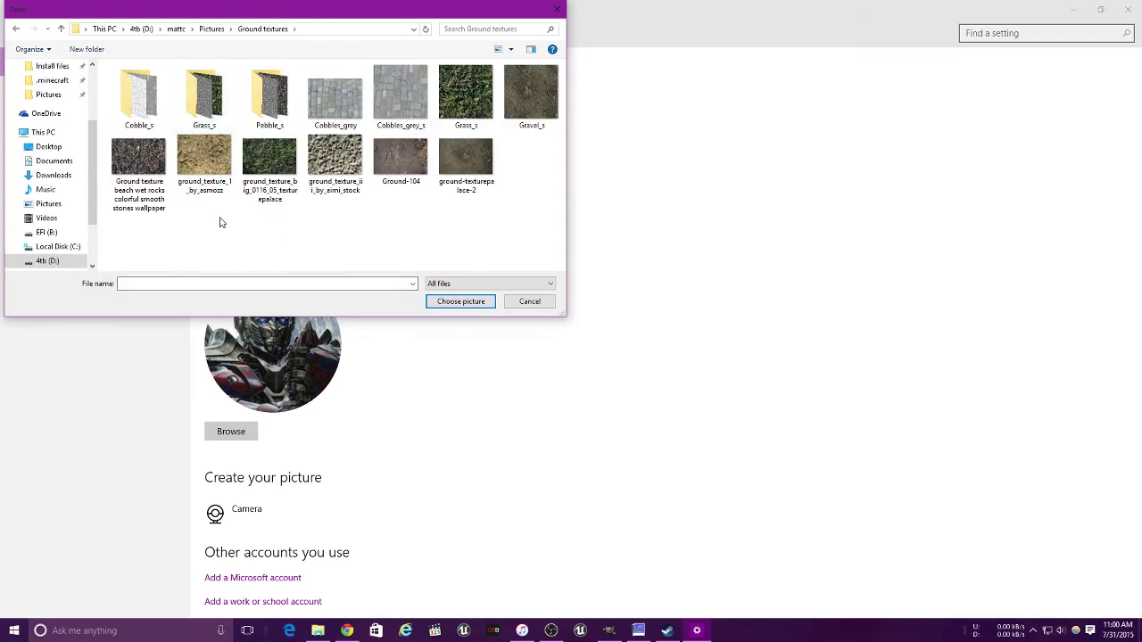
double_click(321, 159)
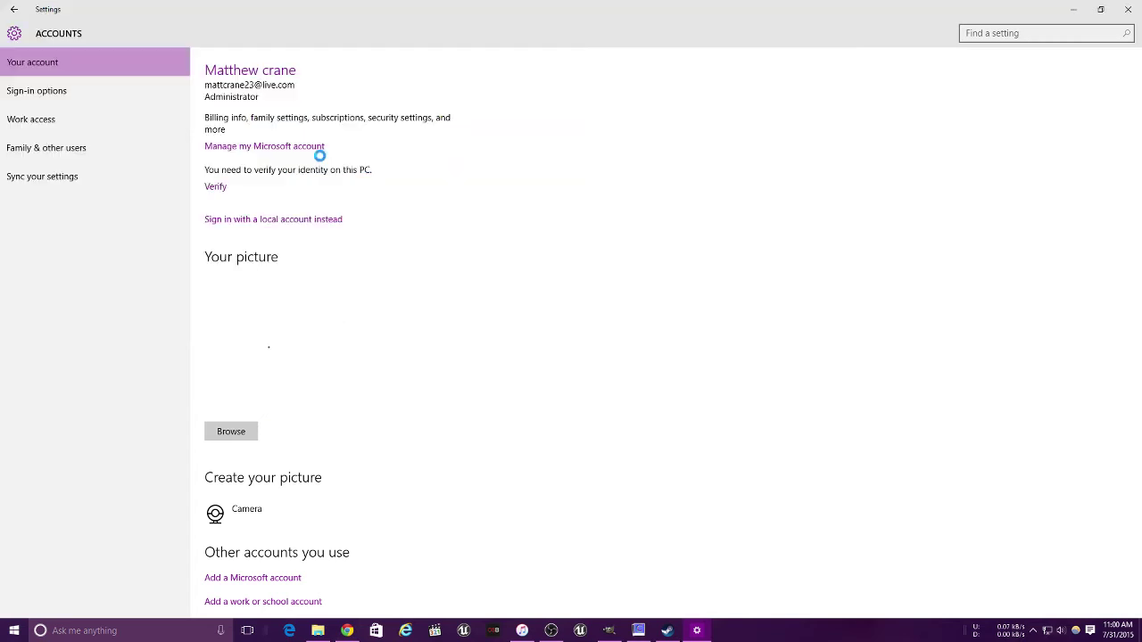
scroll(288, 456, "down", 1)
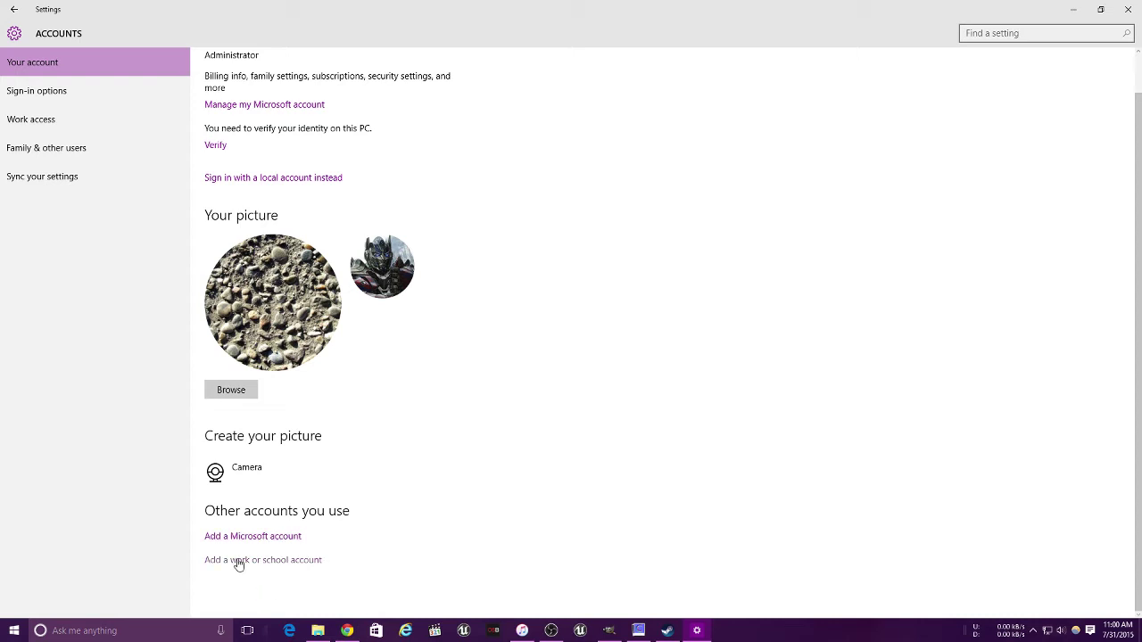
scroll(301, 244, "up", 1)
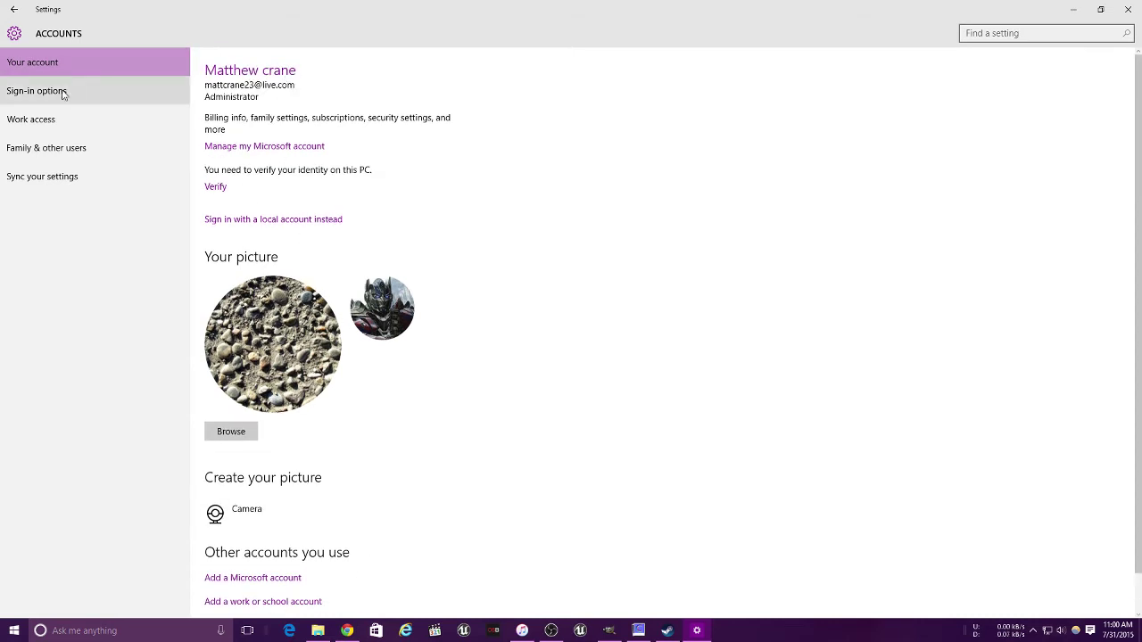
Review the Sign-in options, Work access, Family & other users and Sync settings pages
left_click(15, 89)
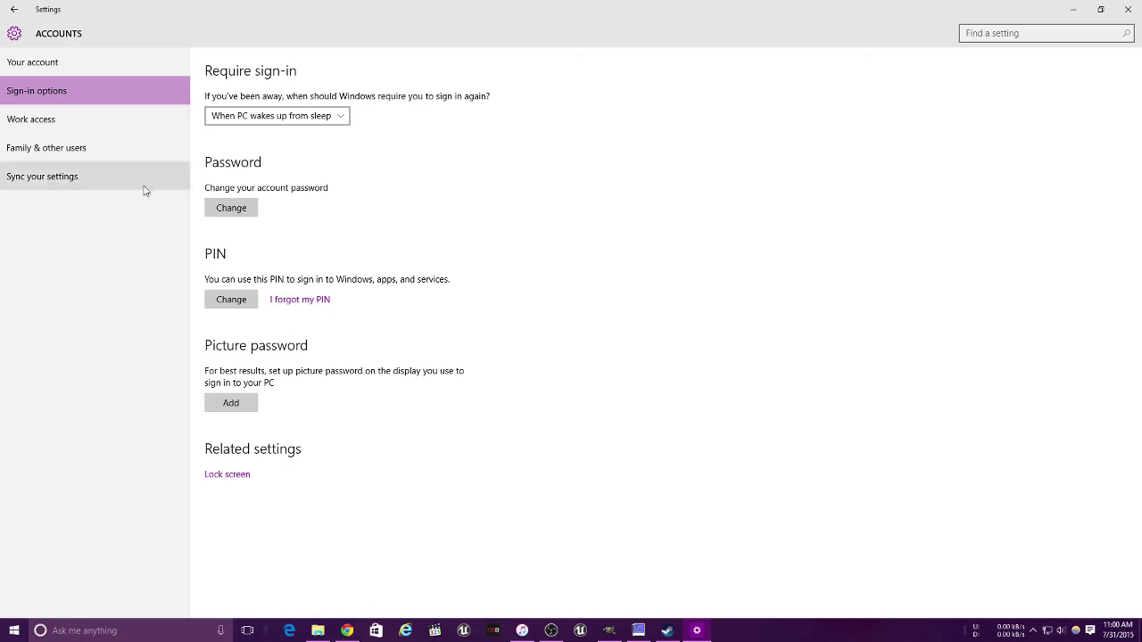
left_click(62, 118)
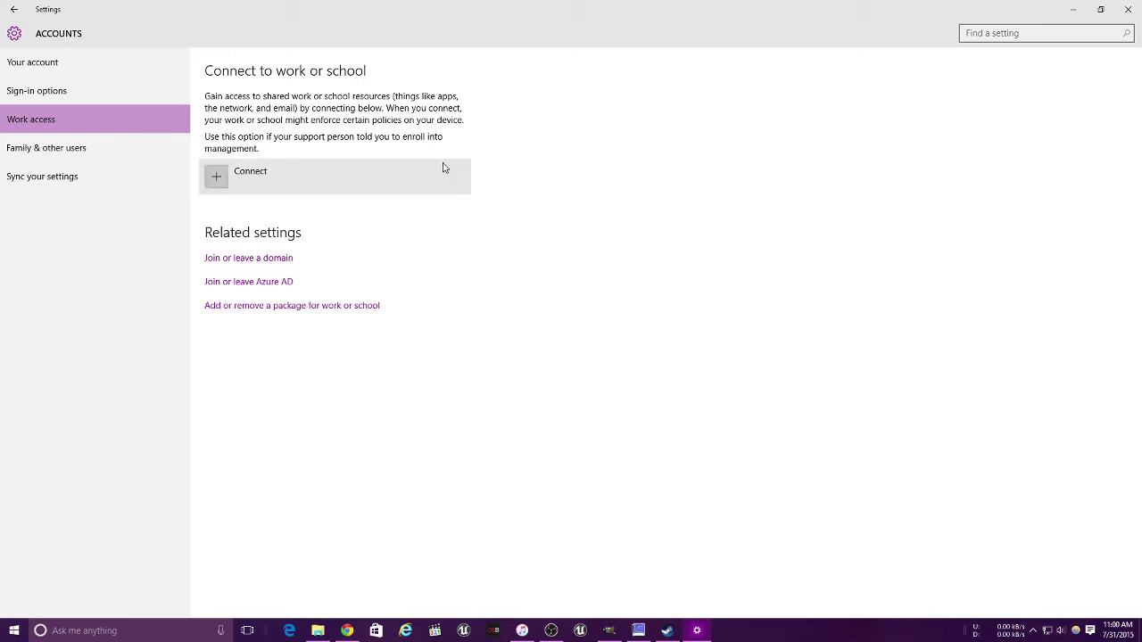
left_click(33, 150)
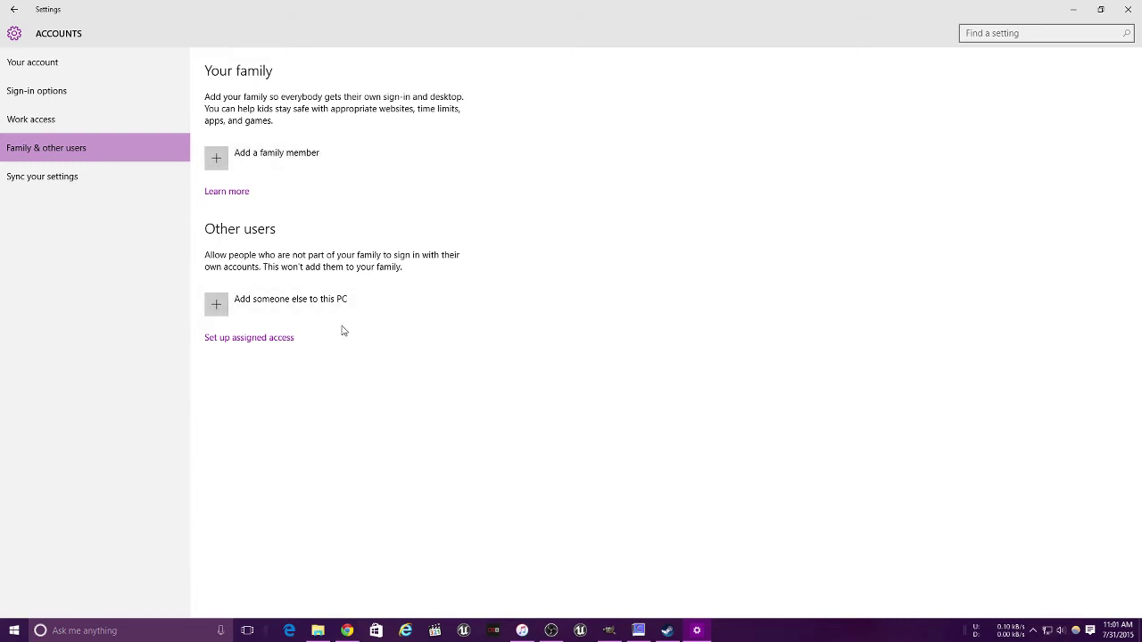
left_click(105, 178)
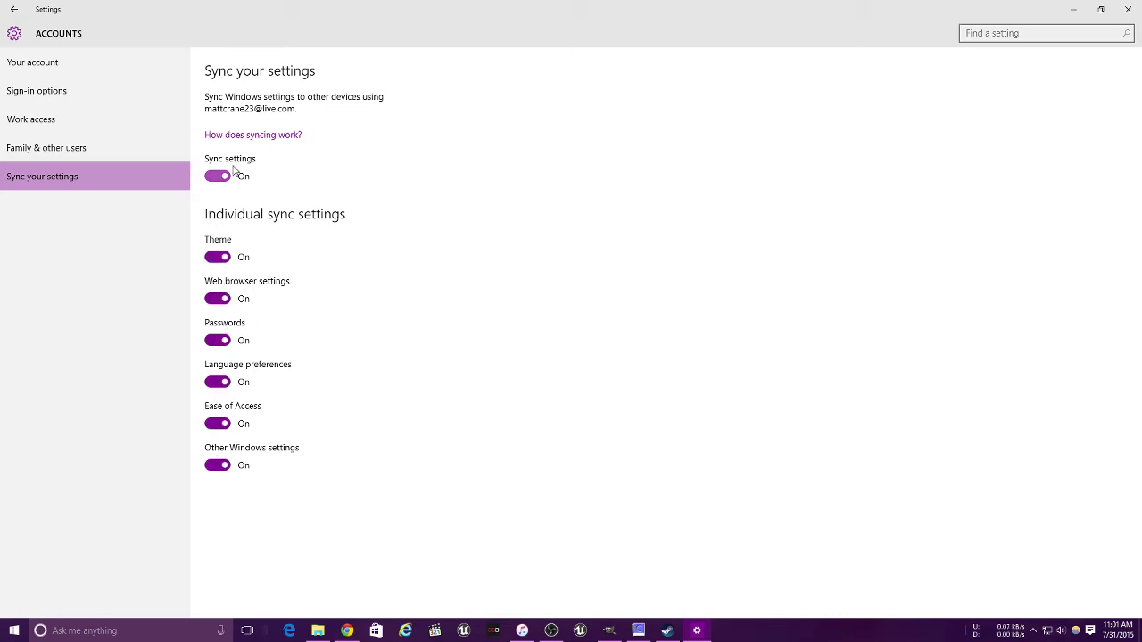
left_click(15, 9)
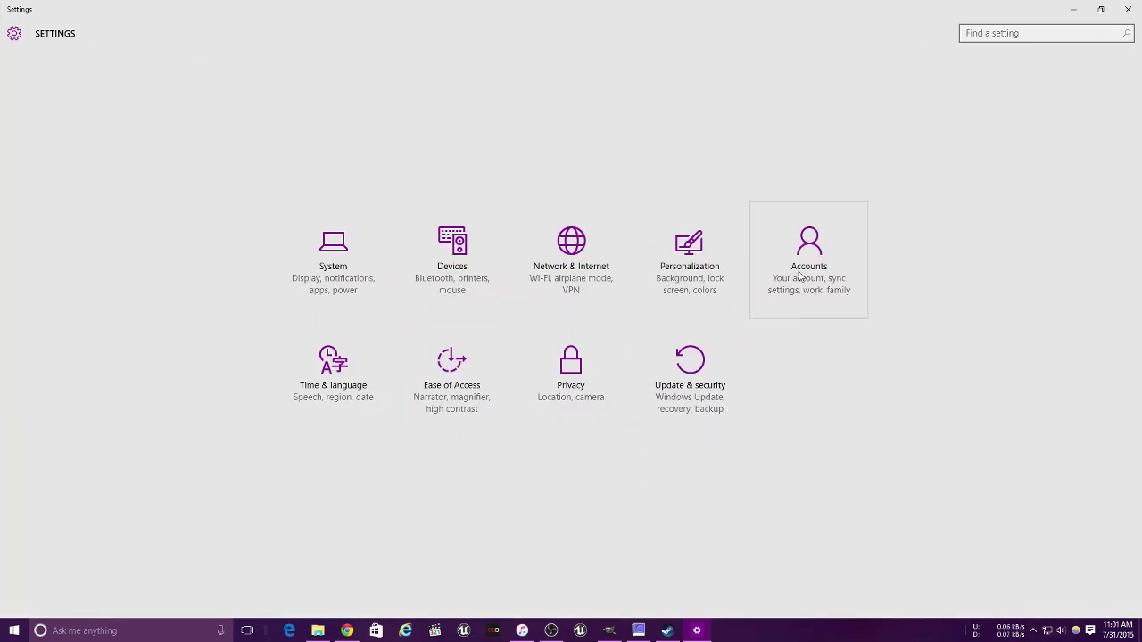
Set the lake photo as the lock-screen background picture in Personalization
left_click(724, 267)
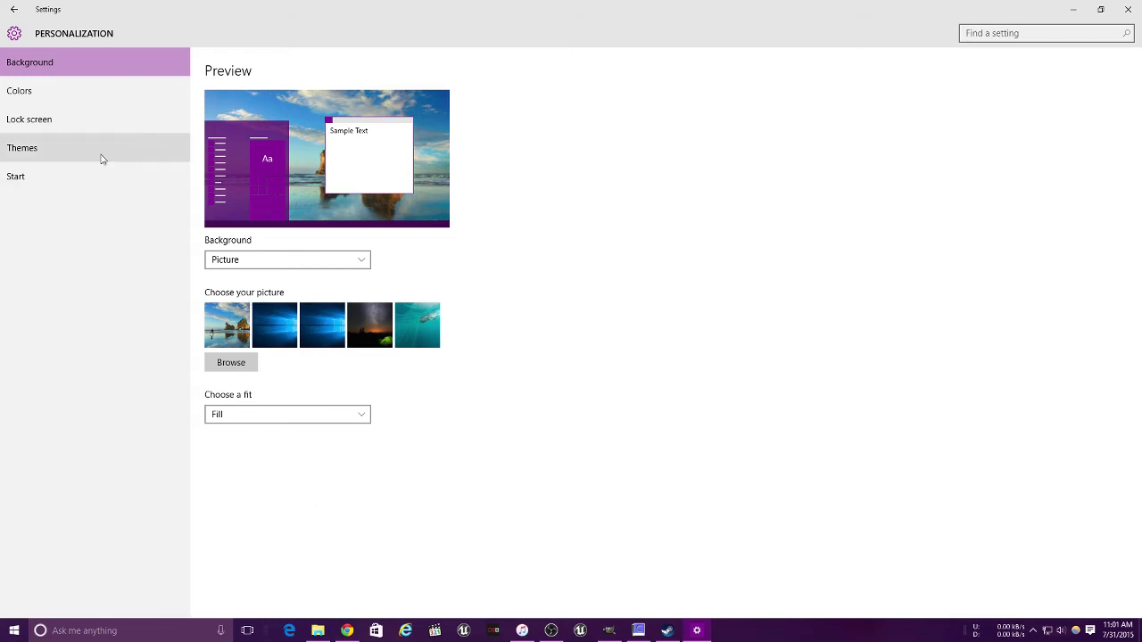
left_click(86, 90)
scroll(308, 330, "down", 3)
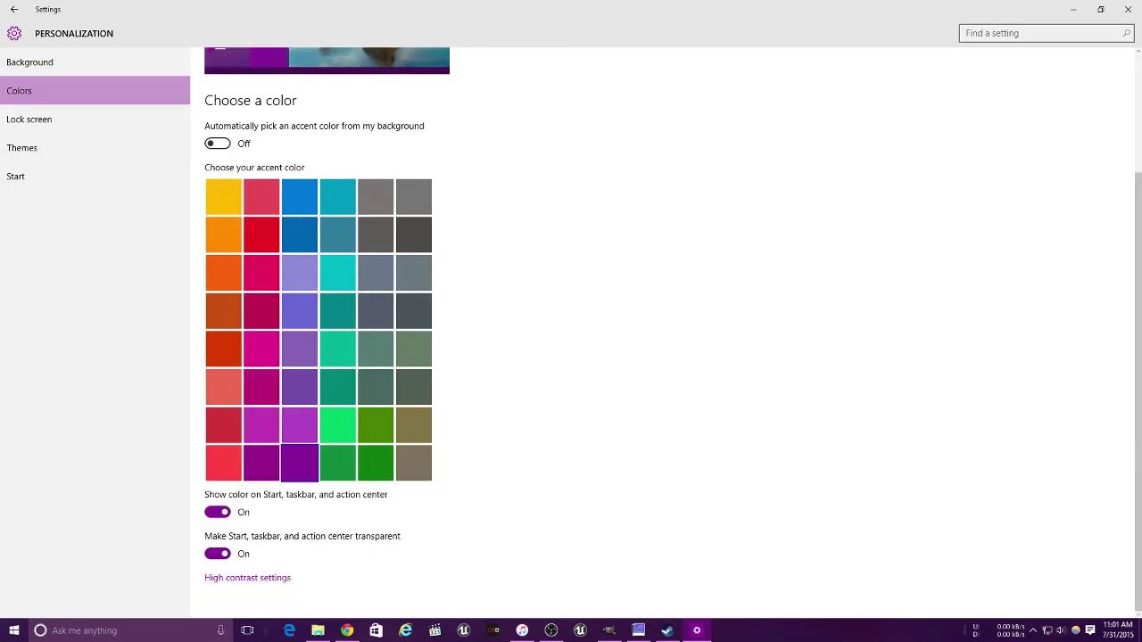
left_click(32, 122)
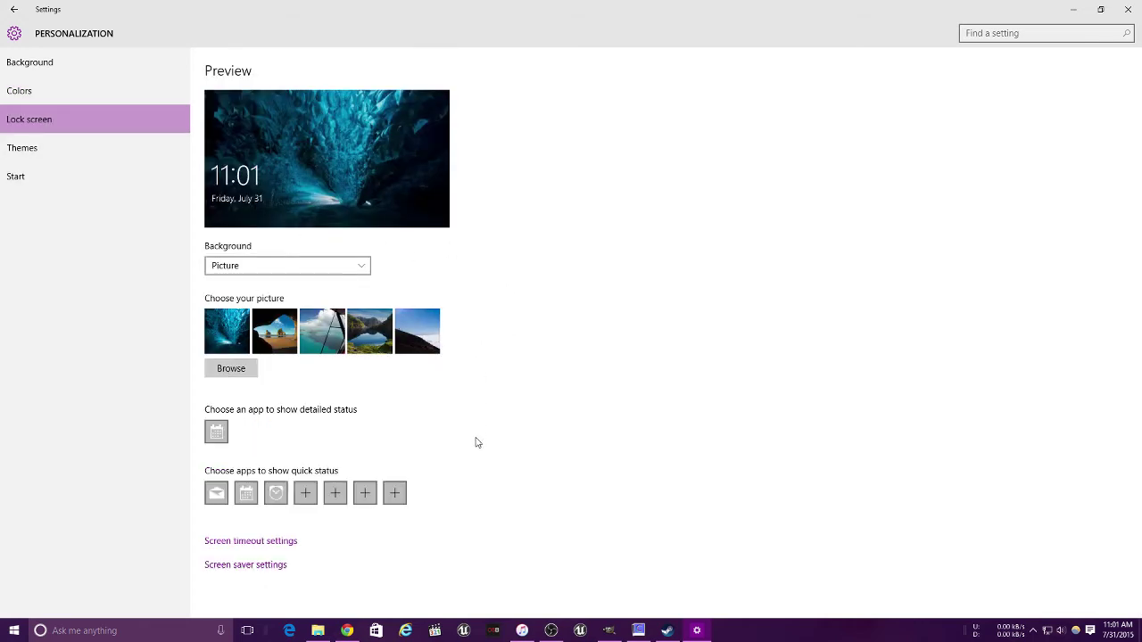
left_click(379, 332)
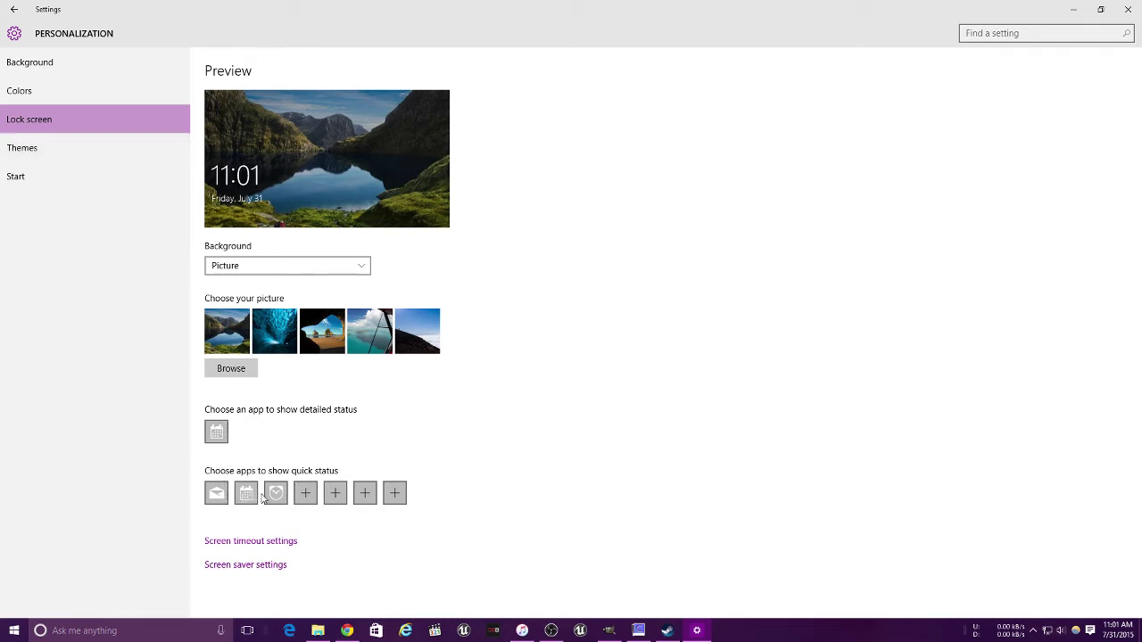
Fill the empty lock-screen quick-status slots with Weather, Store, People and Xbox
left_click(305, 494)
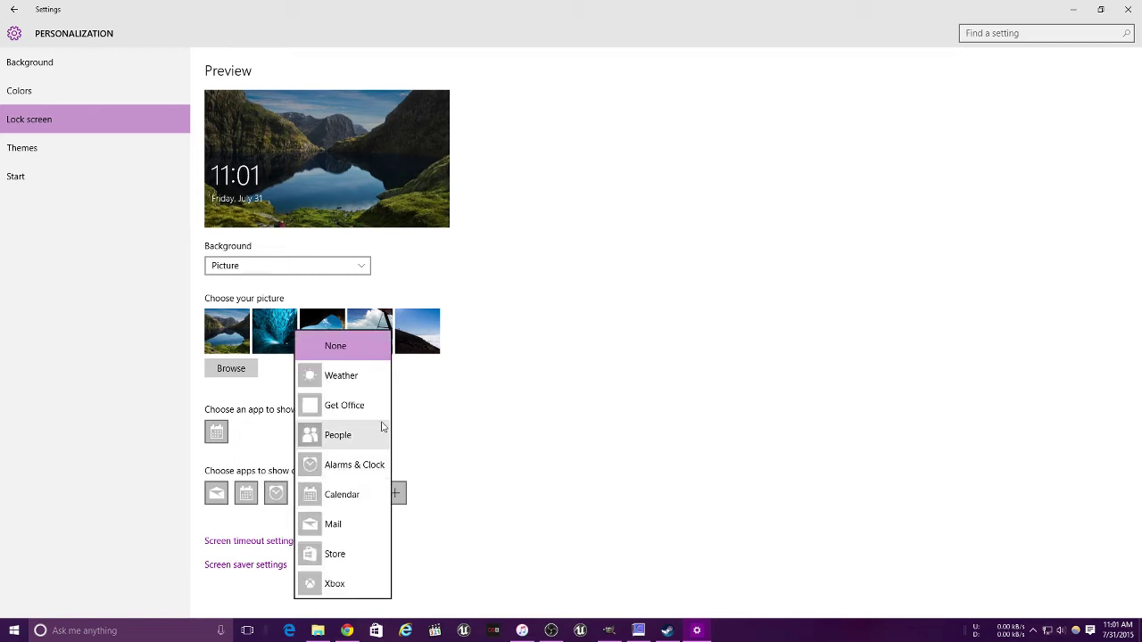
left_click(348, 378)
left_click(338, 495)
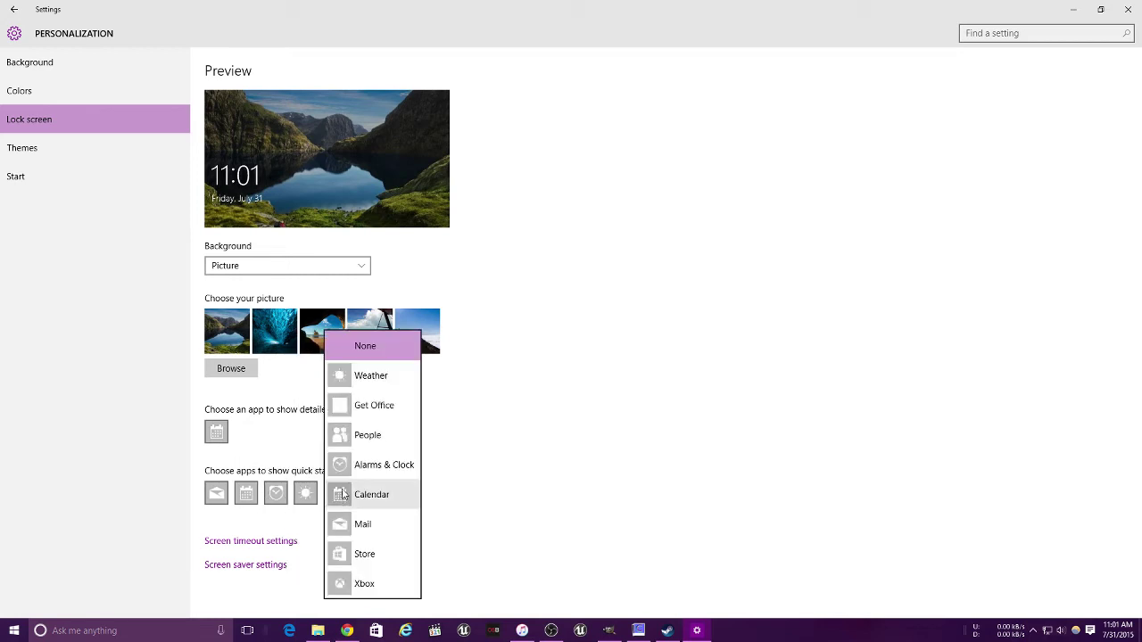
left_click(381, 554)
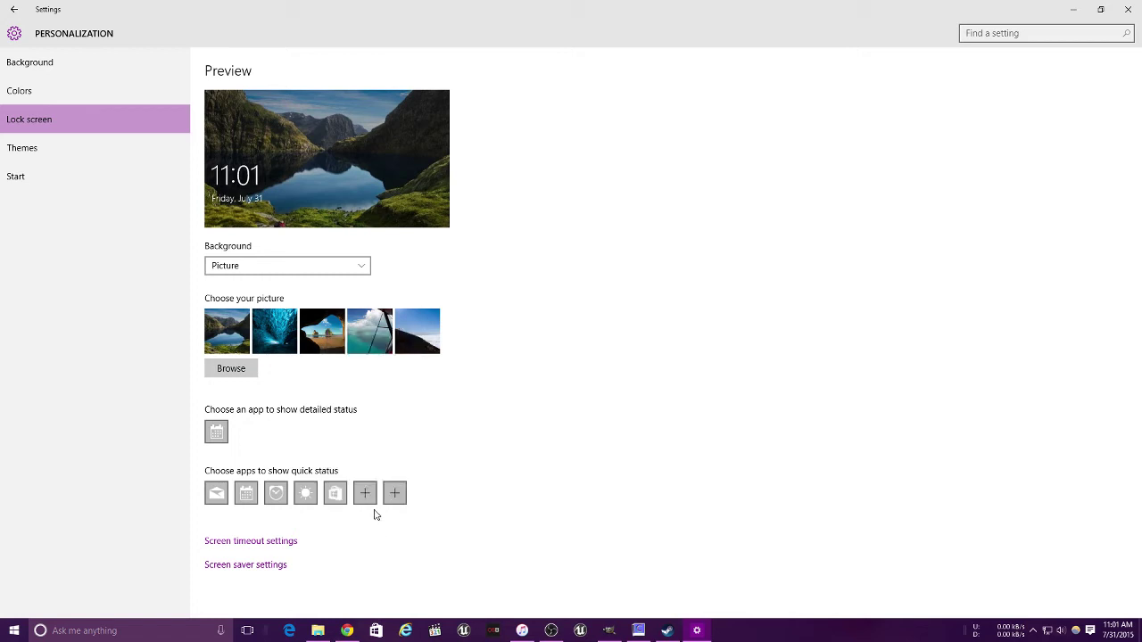
left_click(370, 502)
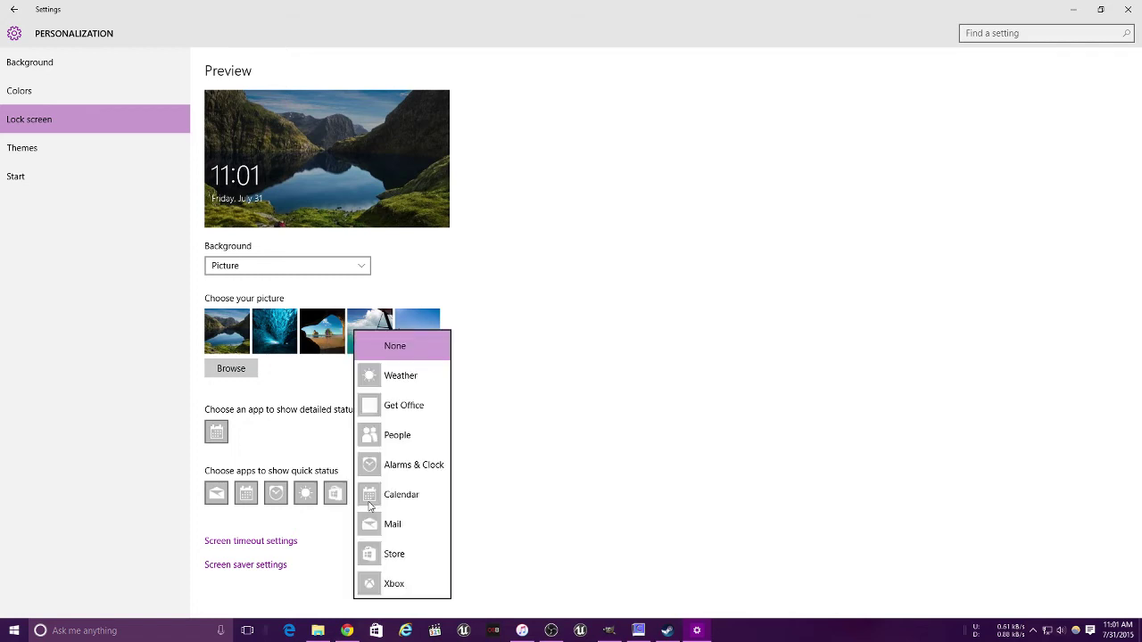
left_click(397, 443)
left_click(395, 493)
left_click(408, 584)
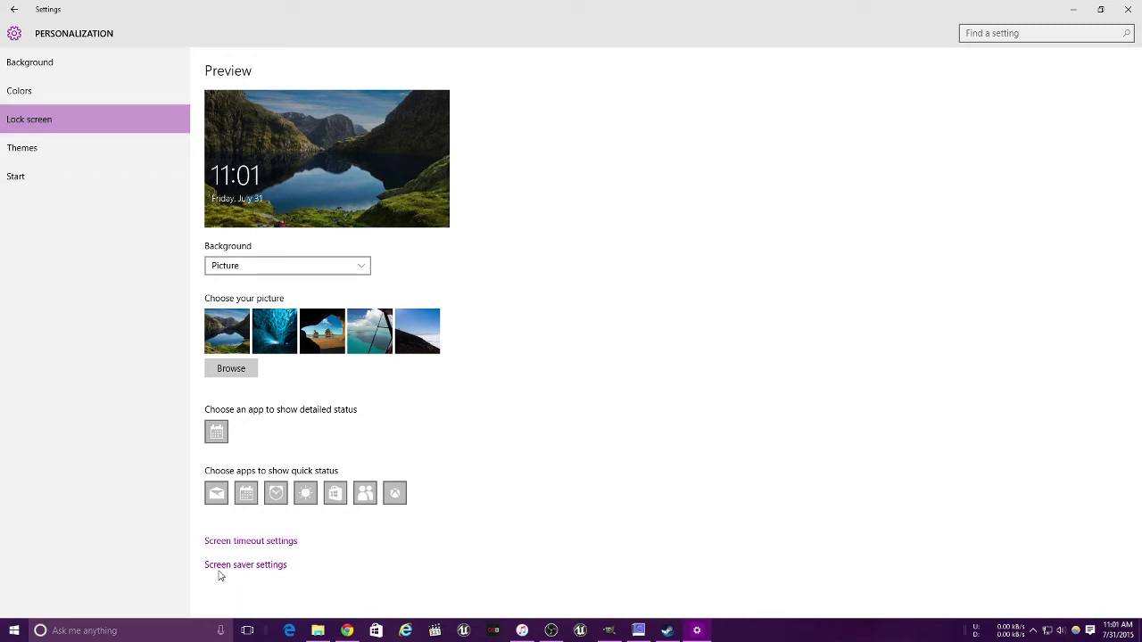
Check the 'Choose which folders appear on Start' list, preview Start's folder links, then go back
left_click(40, 153)
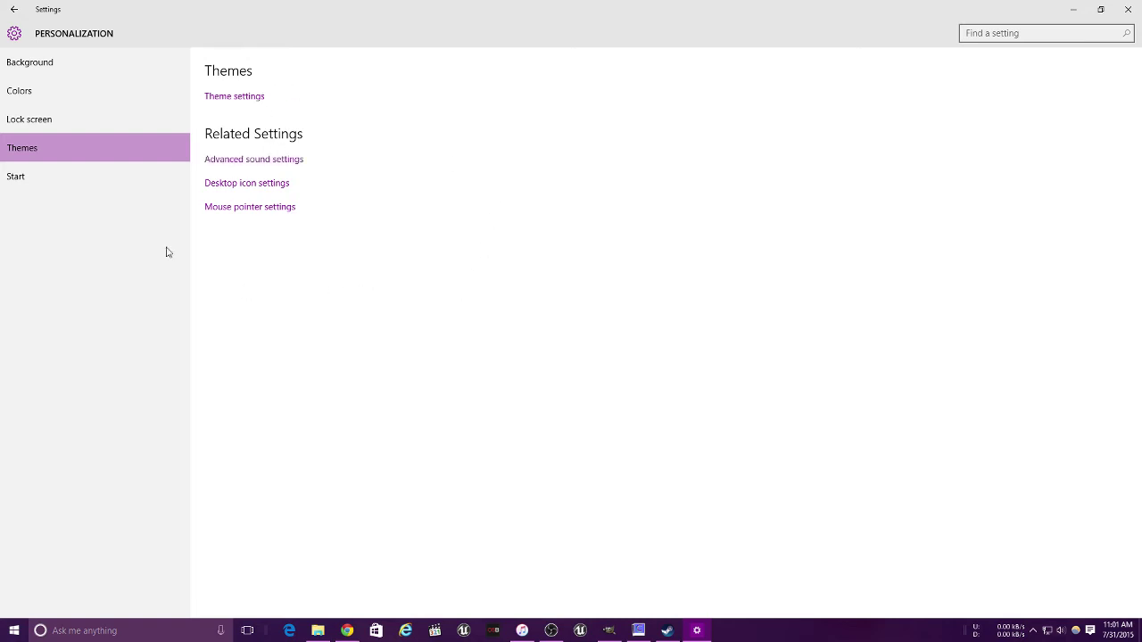
left_click(32, 183)
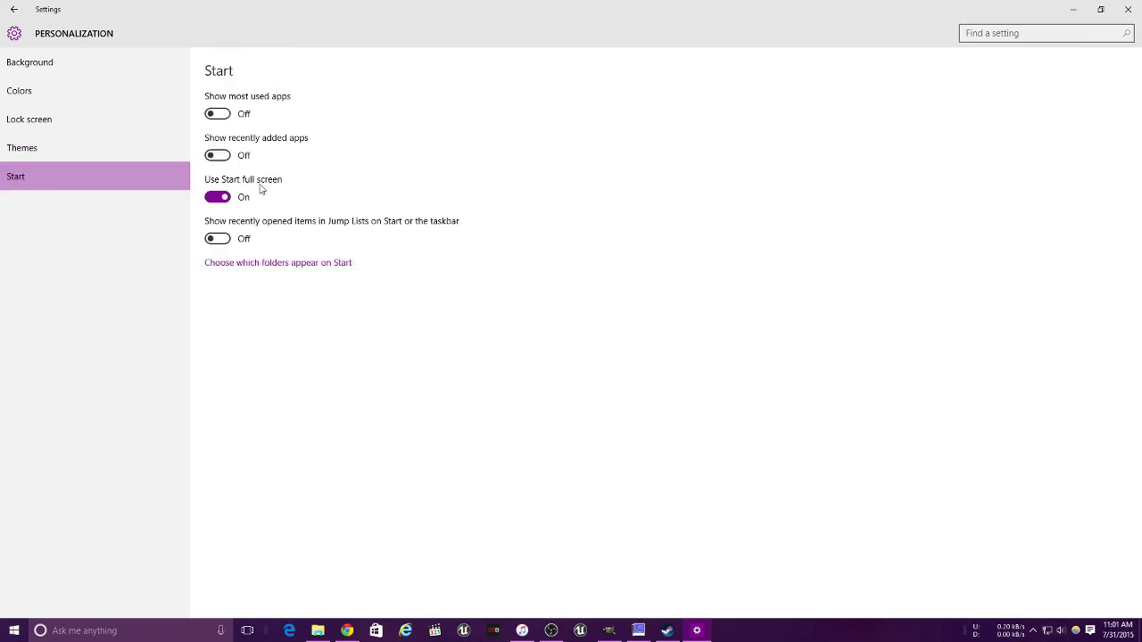
left_click(239, 268)
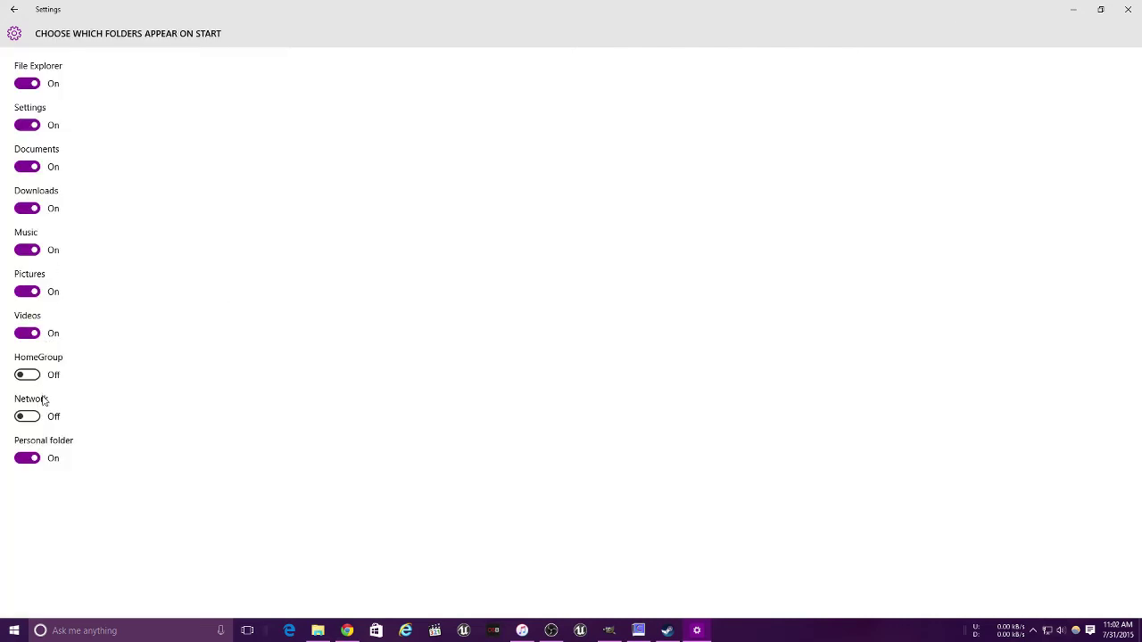
left_click(13, 630)
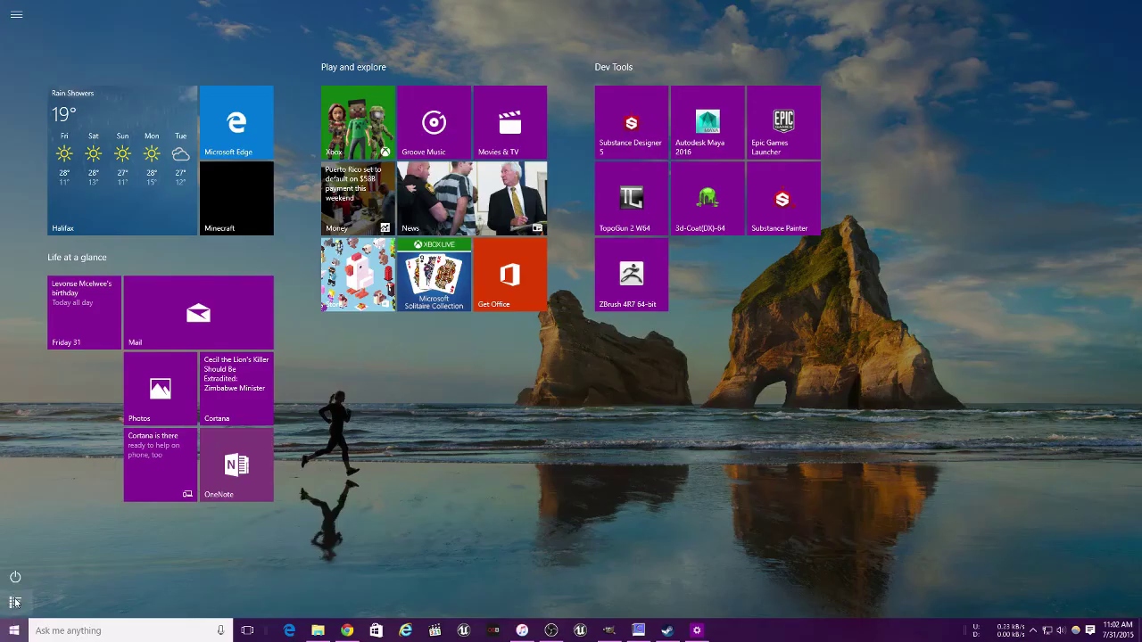
left_click(16, 14)
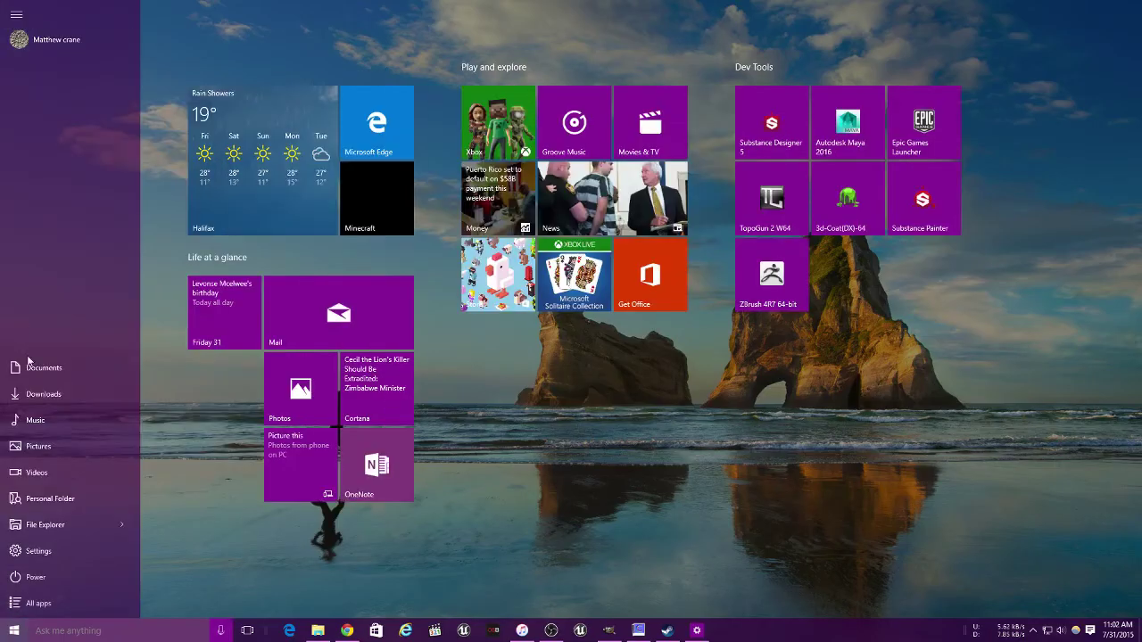
left_click(16, 634)
left_click(14, 9)
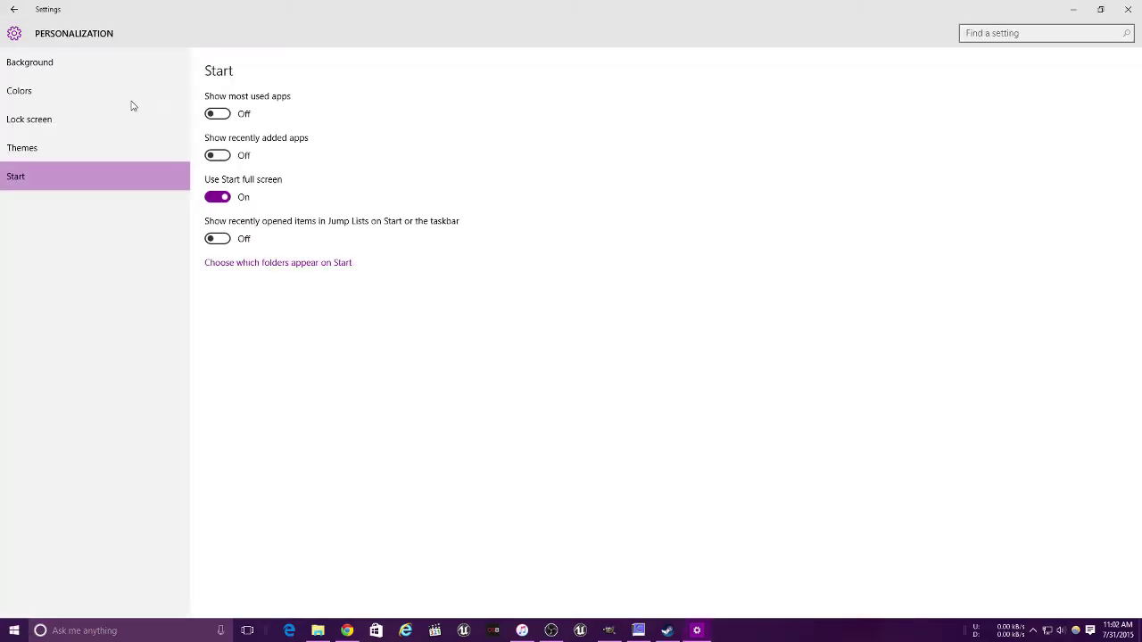
Review Network & Internet usage and each drive's fill level in Storage, then return home
left_click(14, 9)
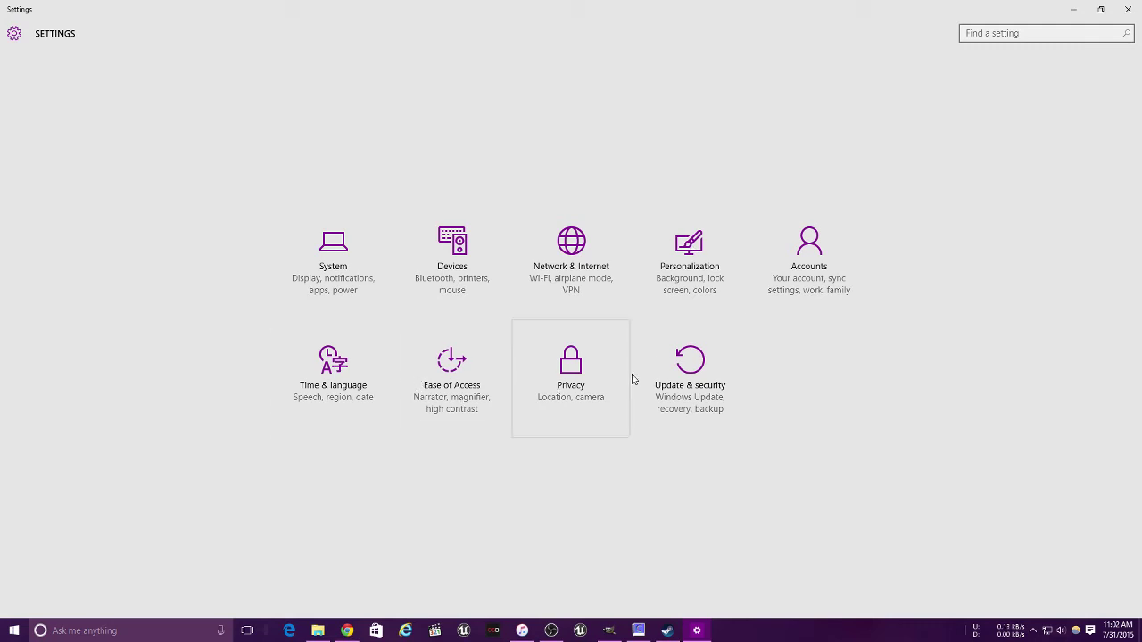
left_click(568, 266)
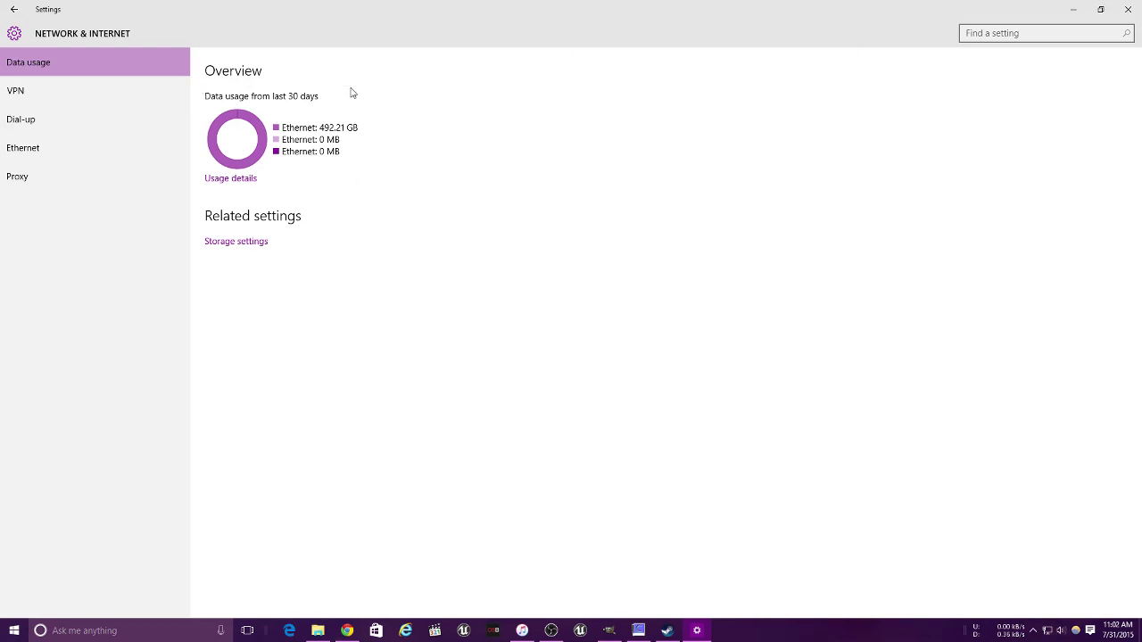
left_click(233, 249)
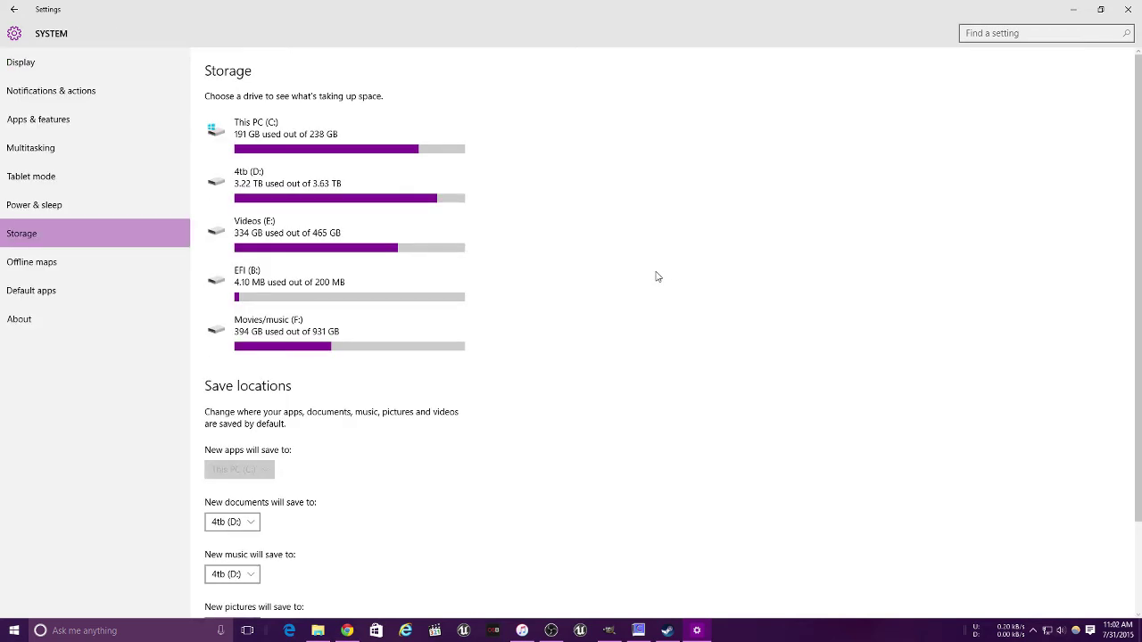
scroll(688, 260, "down", 3)
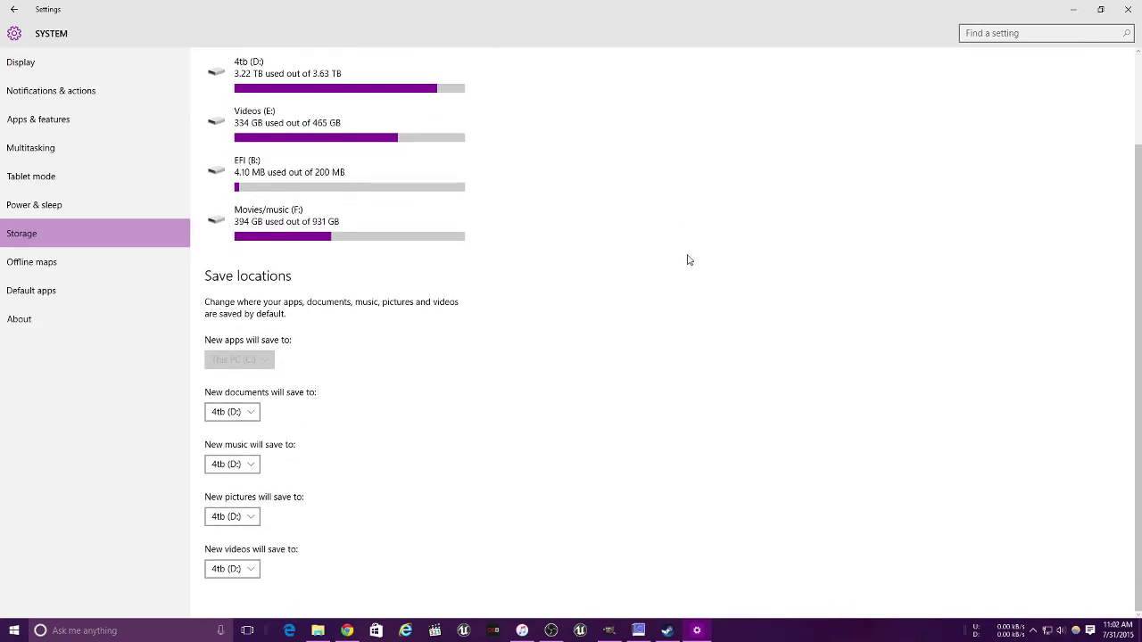
scroll(688, 259, "up", 3)
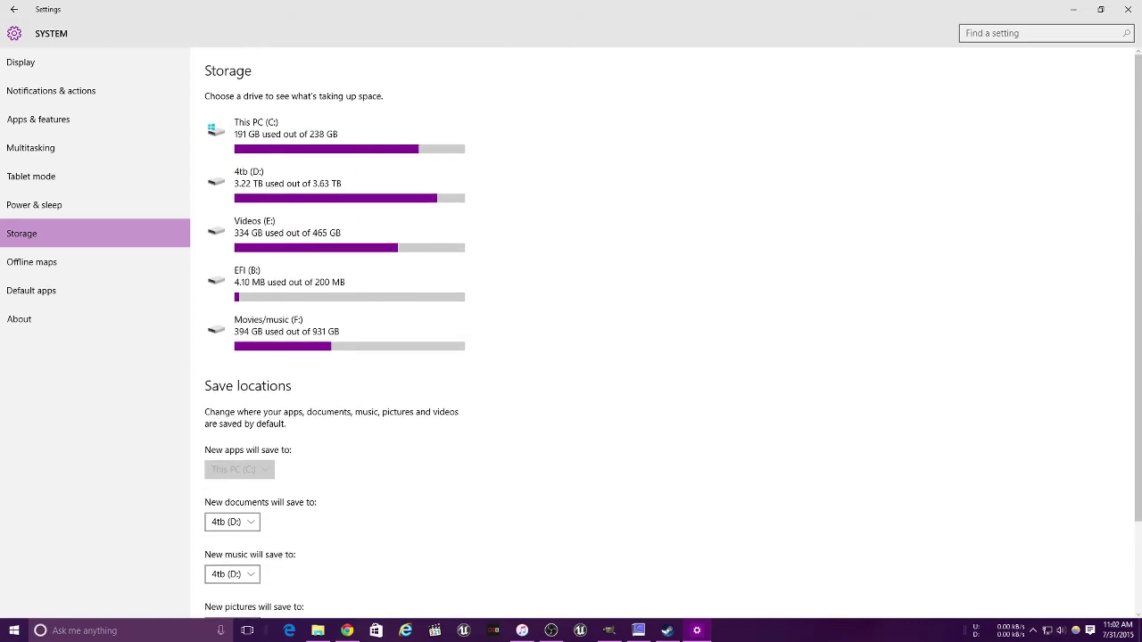
left_click(15, 8)
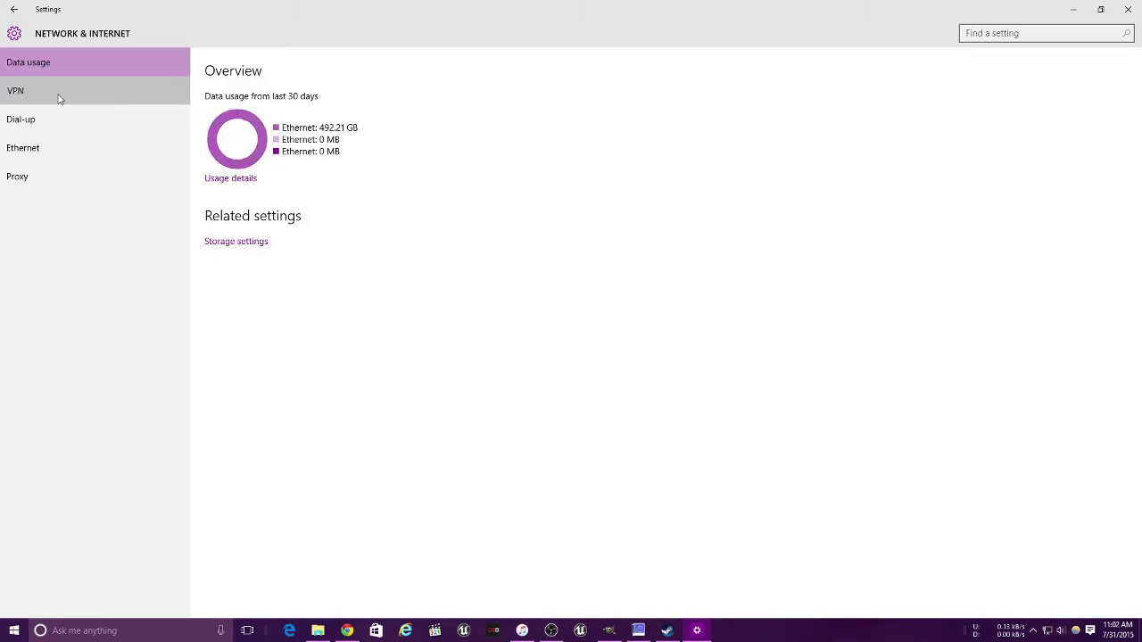
left_click(59, 96)
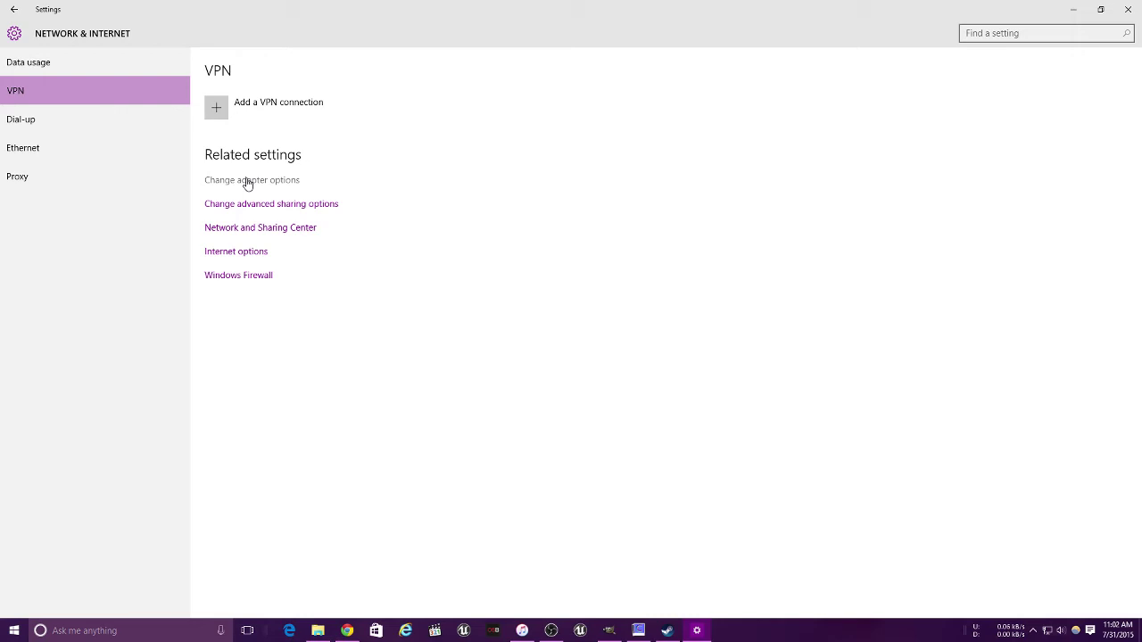
left_click(27, 124)
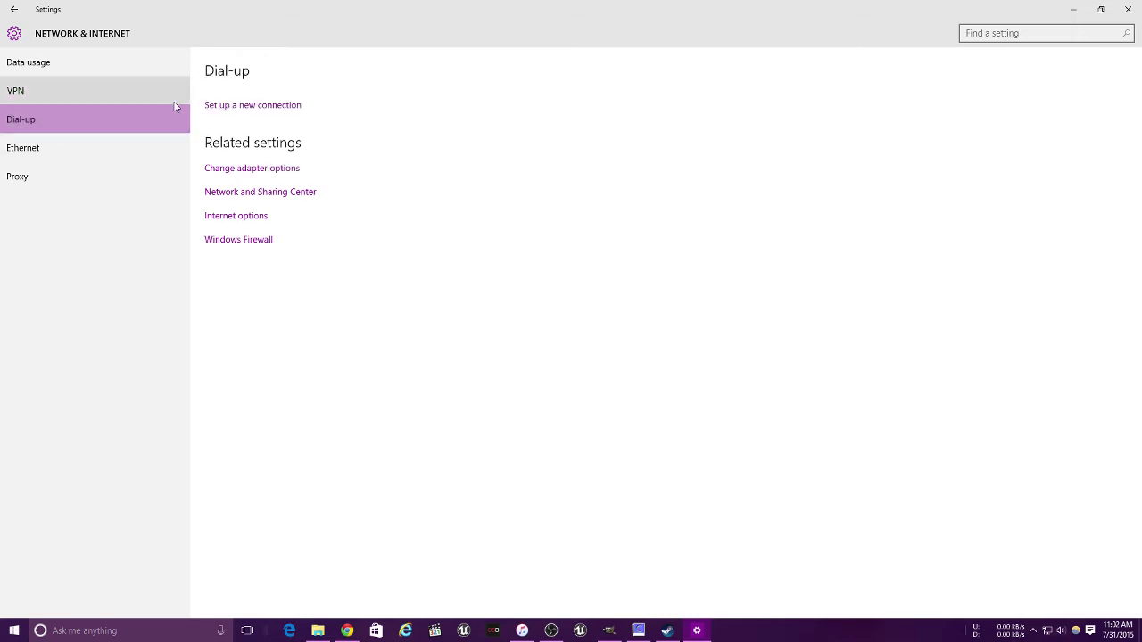
left_click(63, 153)
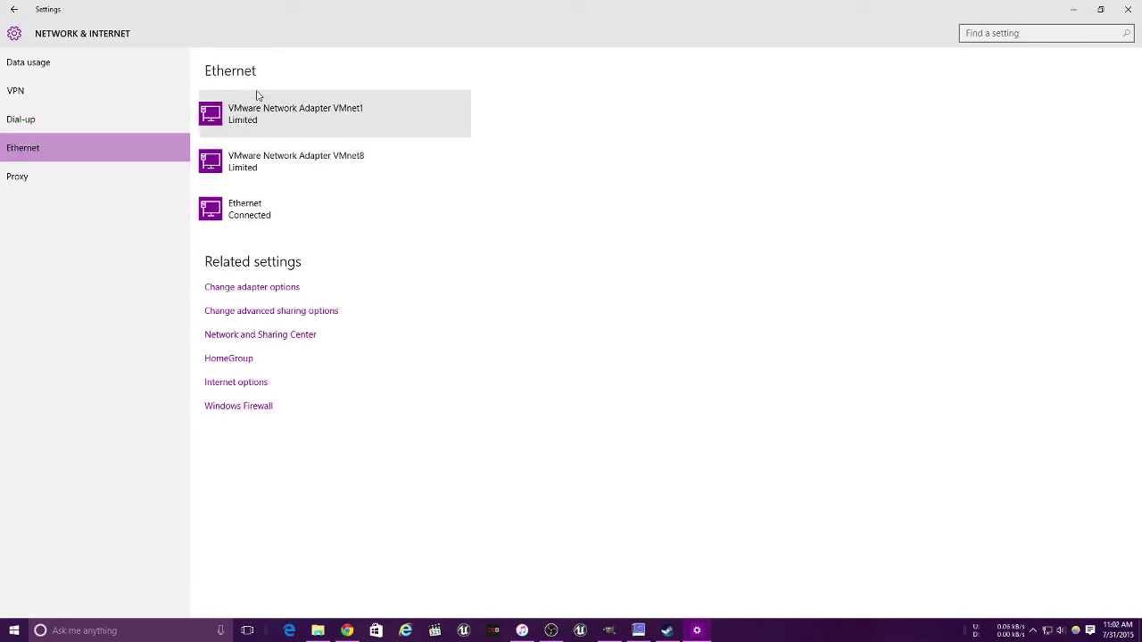
left_click(57, 178)
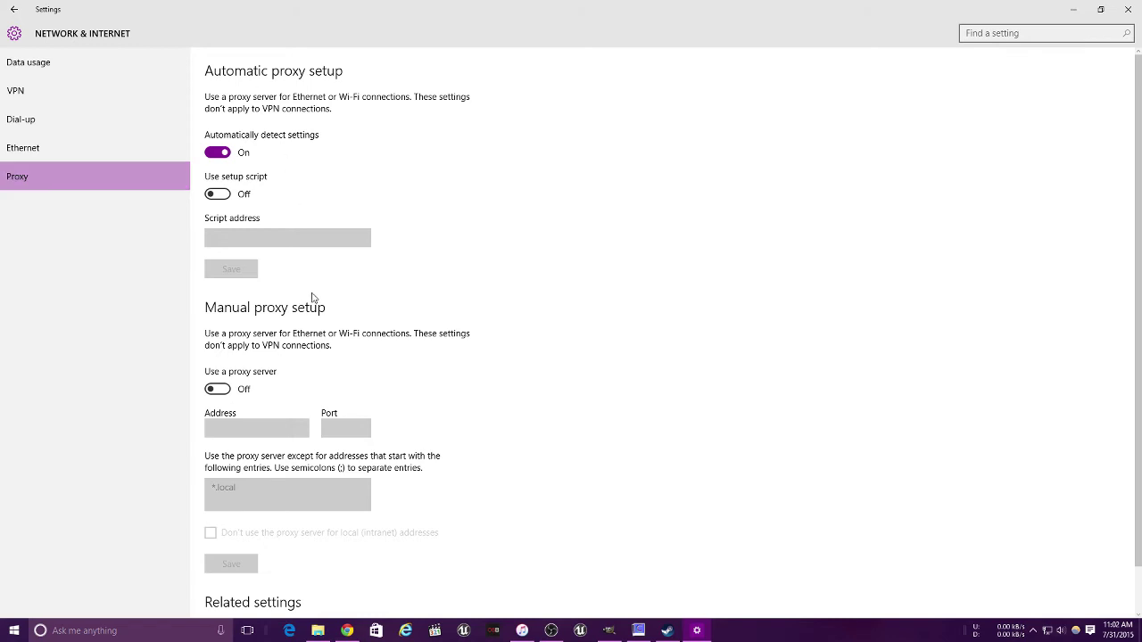
left_click(9, 13)
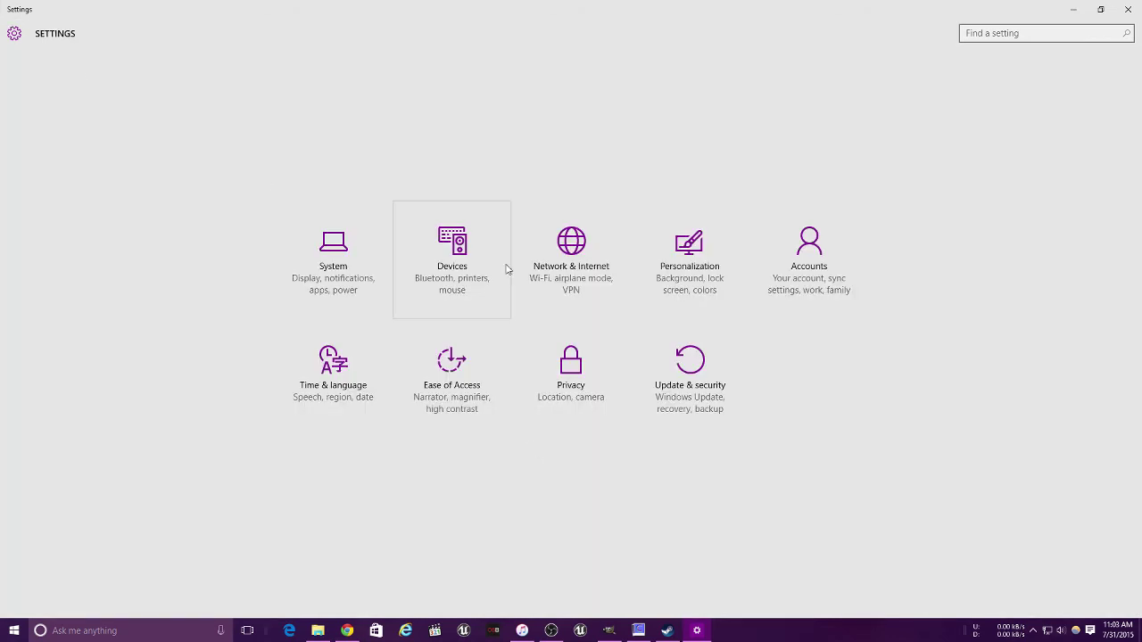
Look over the connected devices and Bluetooth pages in Devices settings
left_click(461, 268)
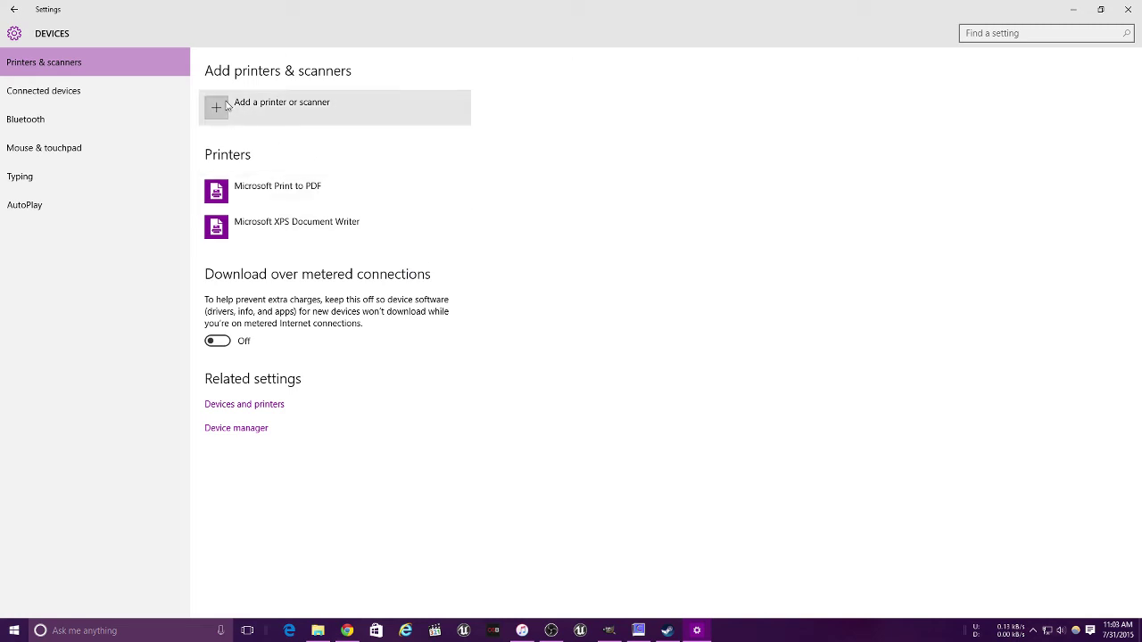
left_click(87, 100)
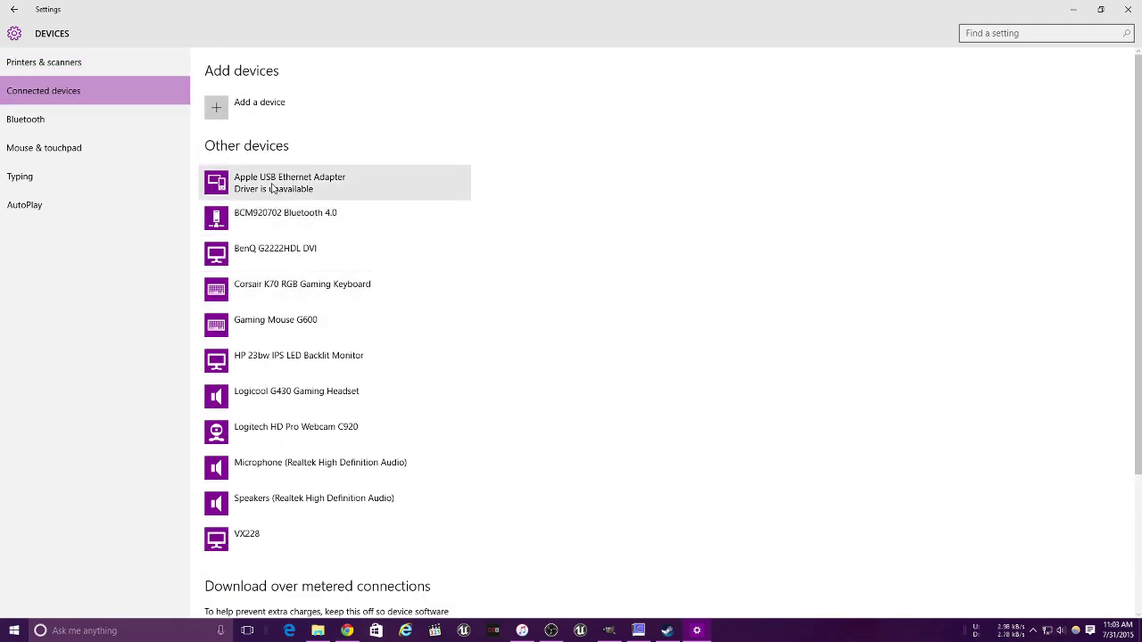
scroll(214, 245, "down", 2)
scroll(280, 247, "up", 2)
left_click(63, 120)
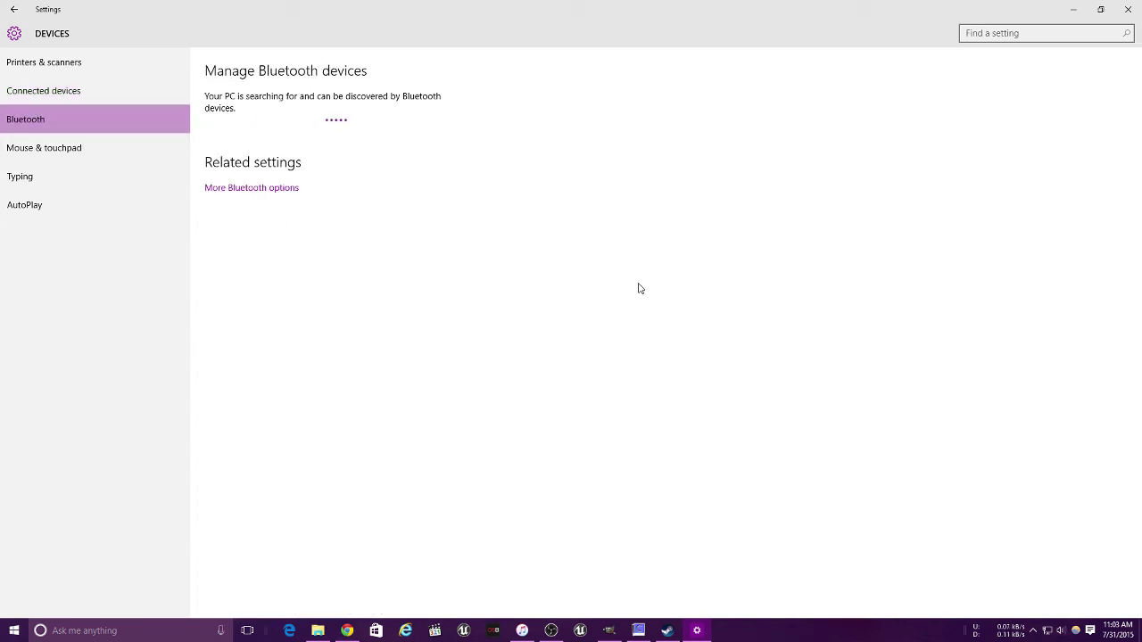
In Mouse & touchpad, keep Left as primary button and wheel scrolling multiple lines
left_click(36, 147)
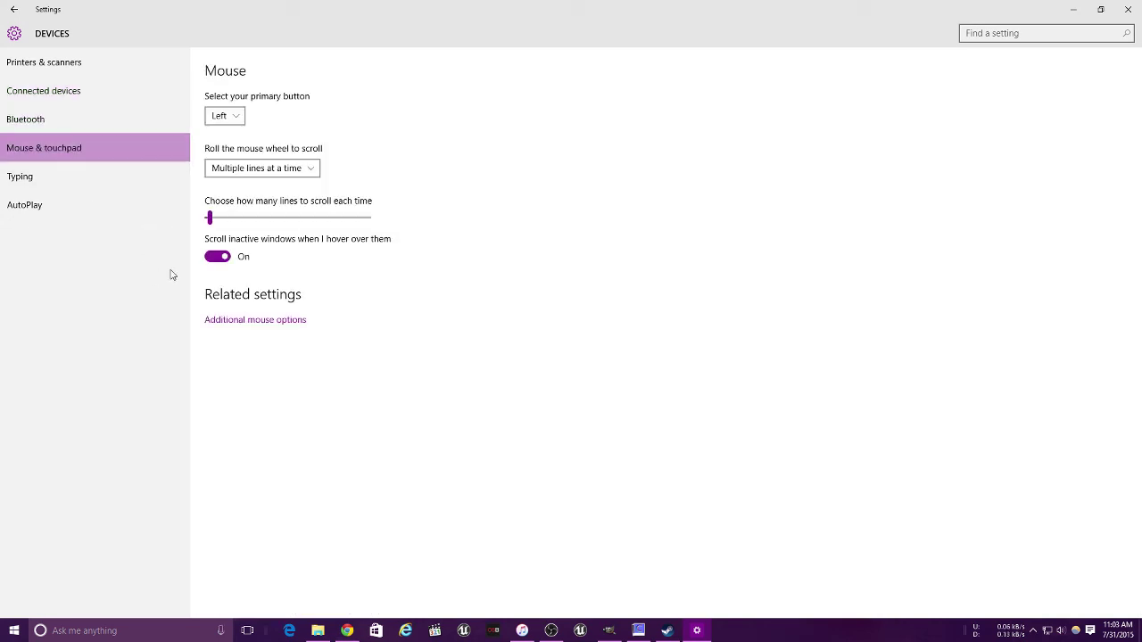
left_click(224, 116)
left_click(225, 115)
left_click(298, 175)
left_click(298, 169)
Turn Autocorrect misspelled words Off, glance at AutoPlay, and return to Settings home
left_click(36, 177)
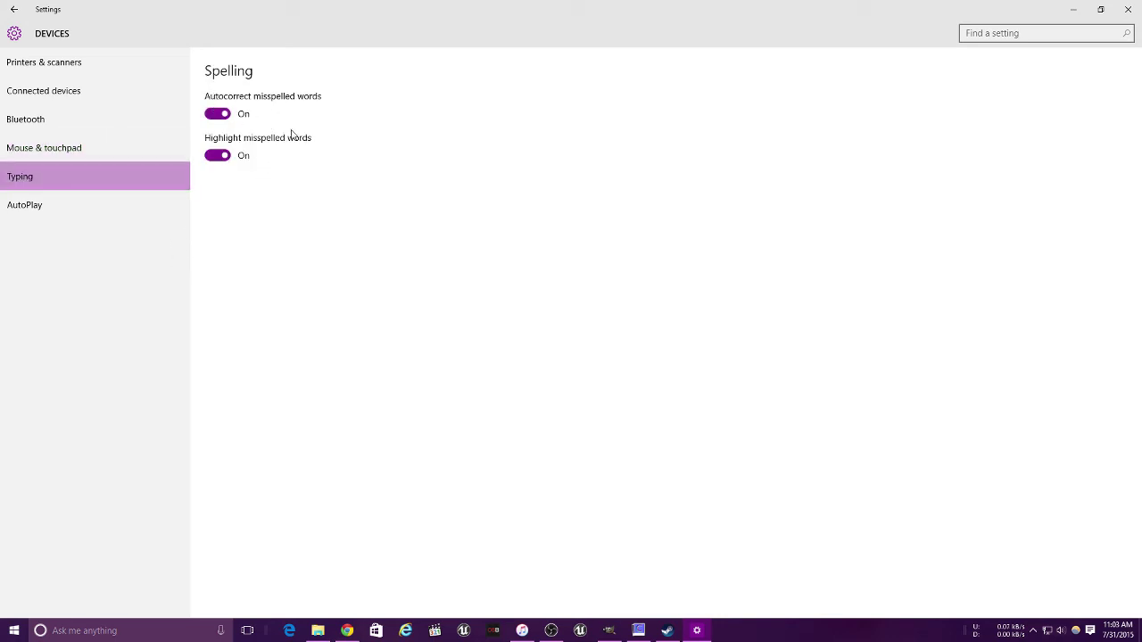
left_click(216, 117)
left_click(115, 207)
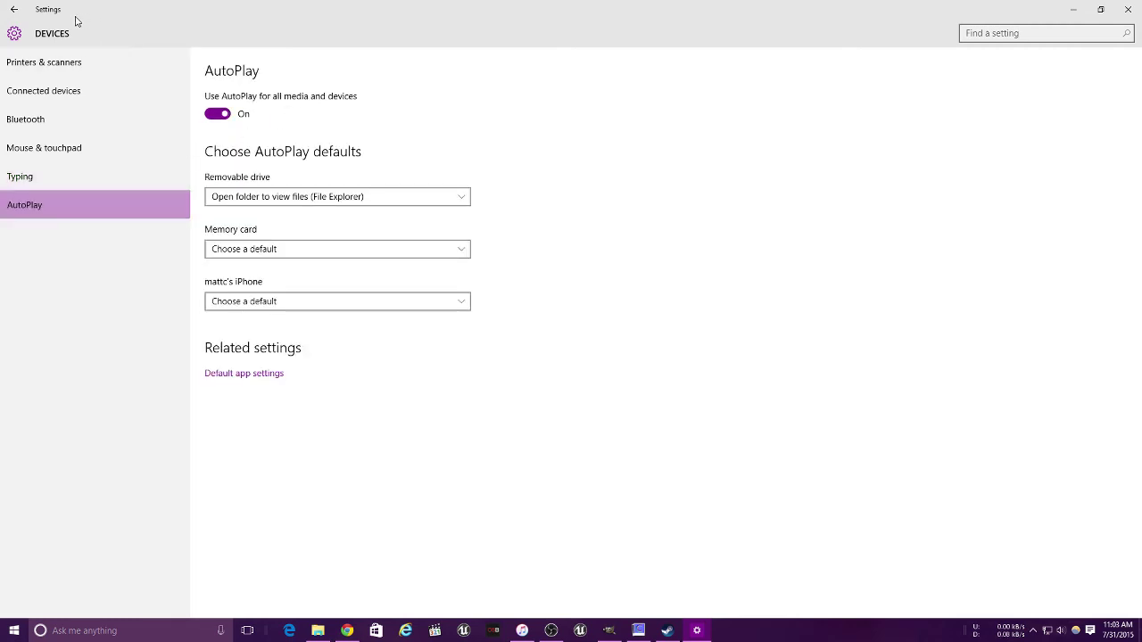
left_click(15, 9)
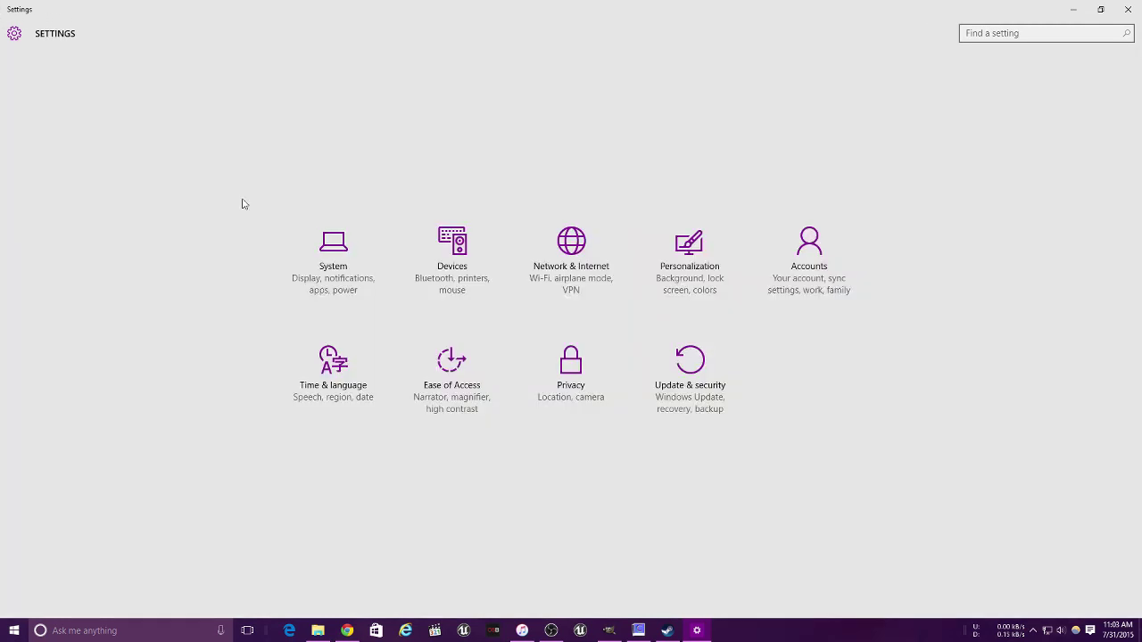
Select display 3 in System's Display layout and view the advanced display settings
left_click(327, 272)
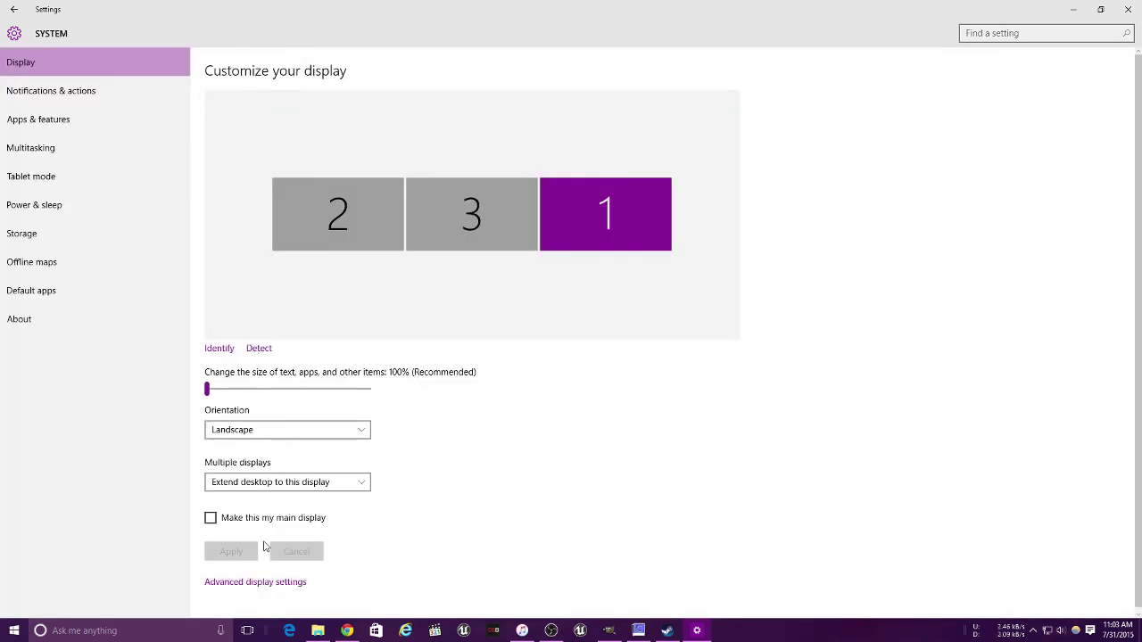
left_click(468, 237)
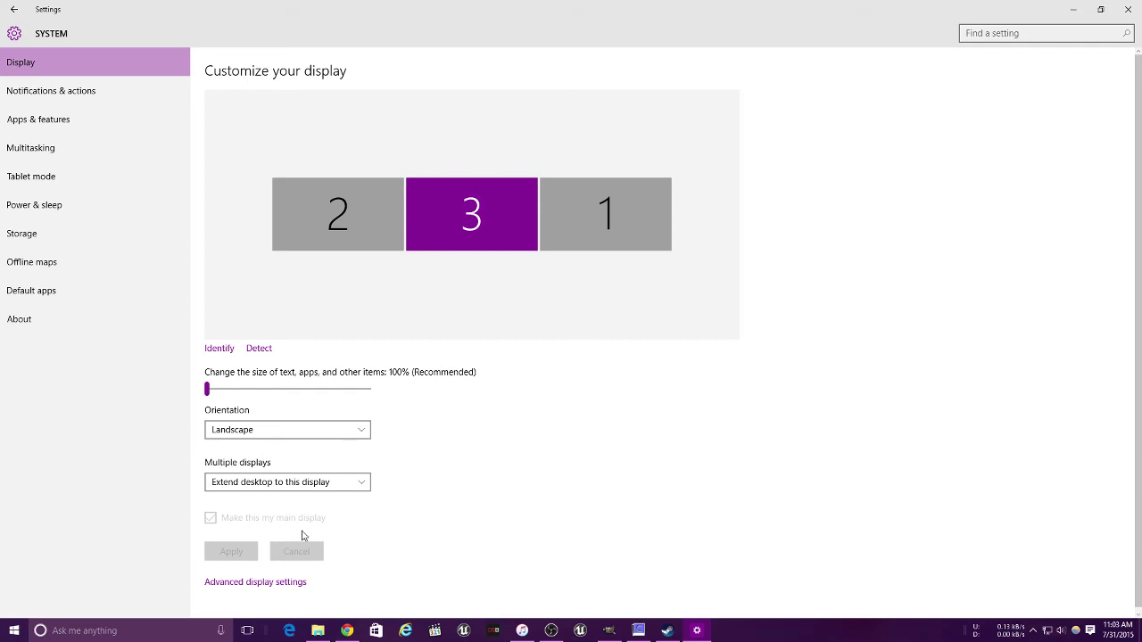
left_click(267, 581)
left_click(15, 9)
Clear all pending notifications from the Action Center
left_click(120, 98)
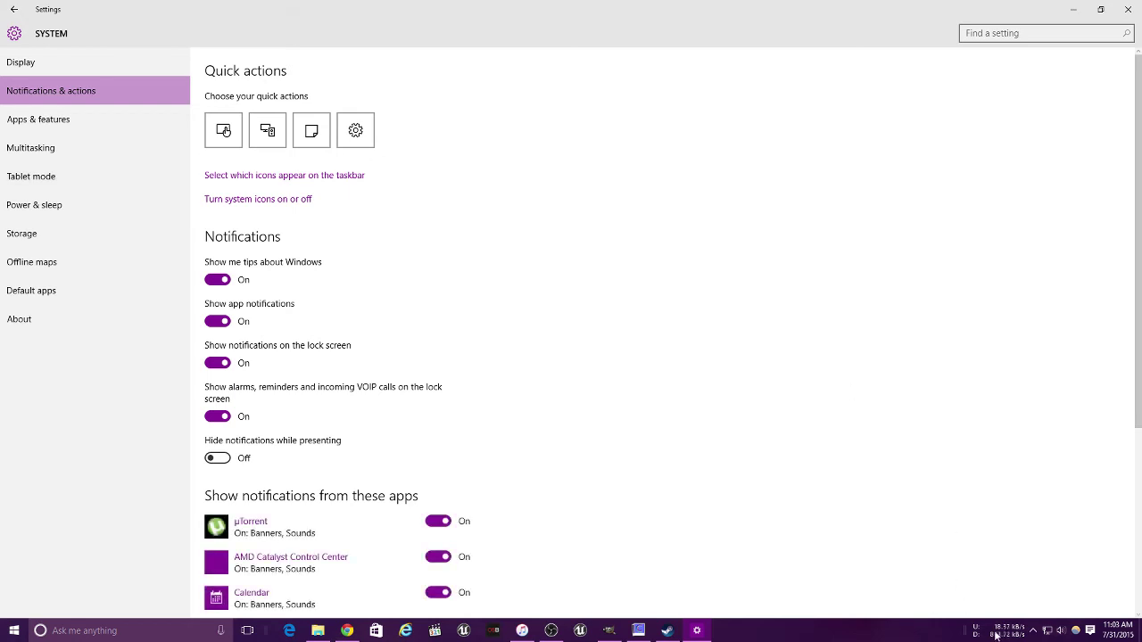
left_click(1090, 631)
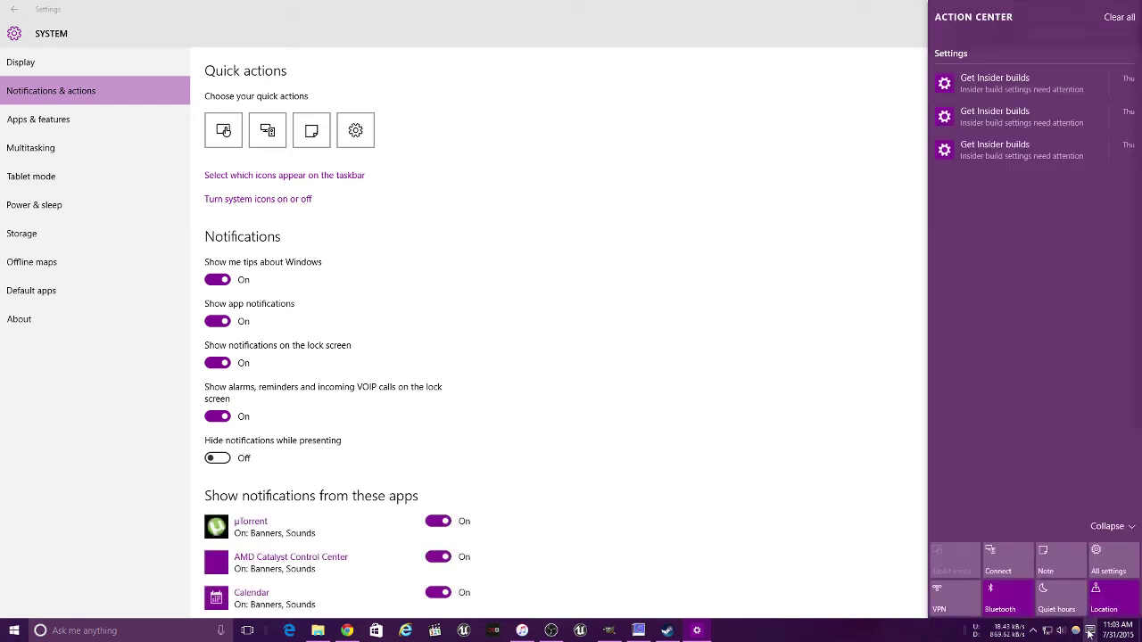
left_click(1120, 17)
left_click(688, 382)
scroll(273, 275, "down", 3)
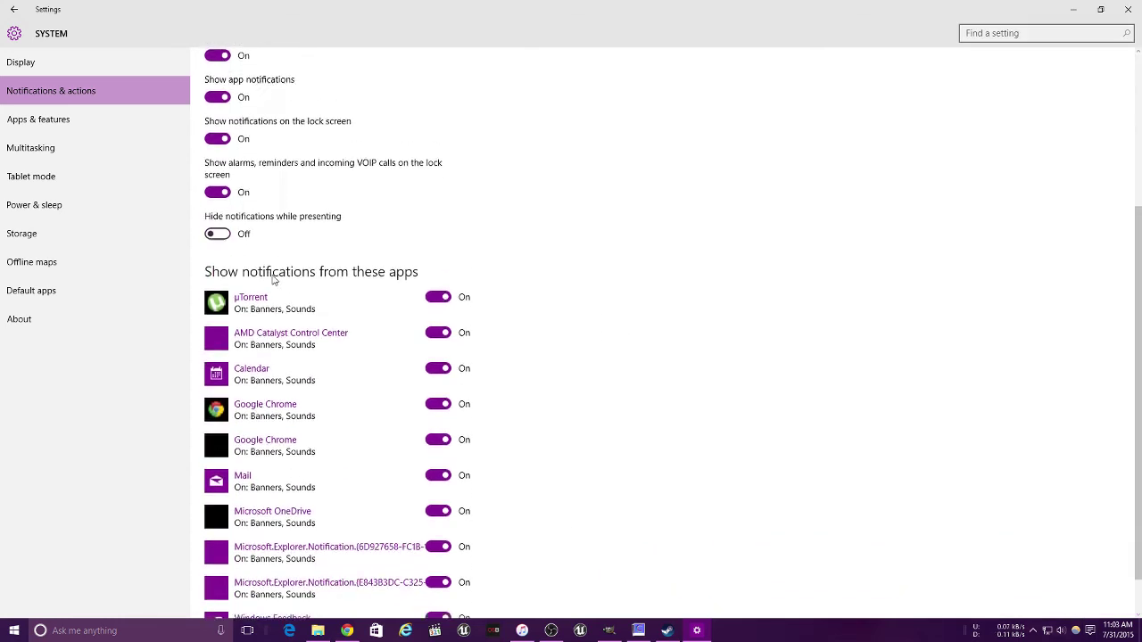
scroll(268, 250, "up", 3)
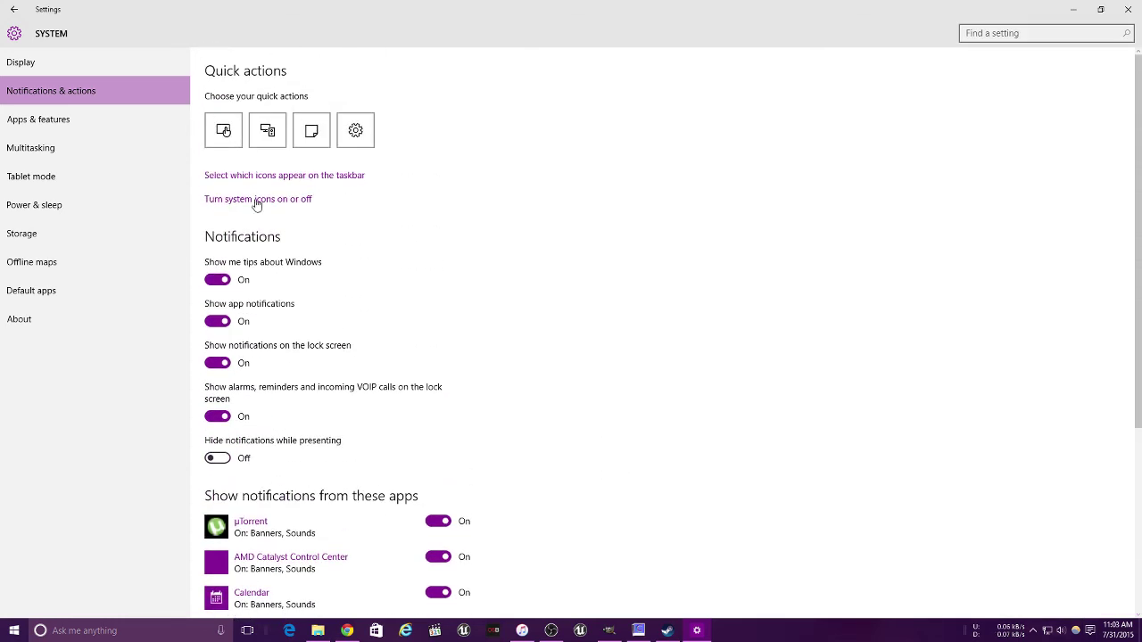
Hide notifications while presenting and turn off lock-screen, VOIP call and app notifications
left_click(226, 460)
left_click(223, 418)
left_click(219, 365)
left_click(215, 323)
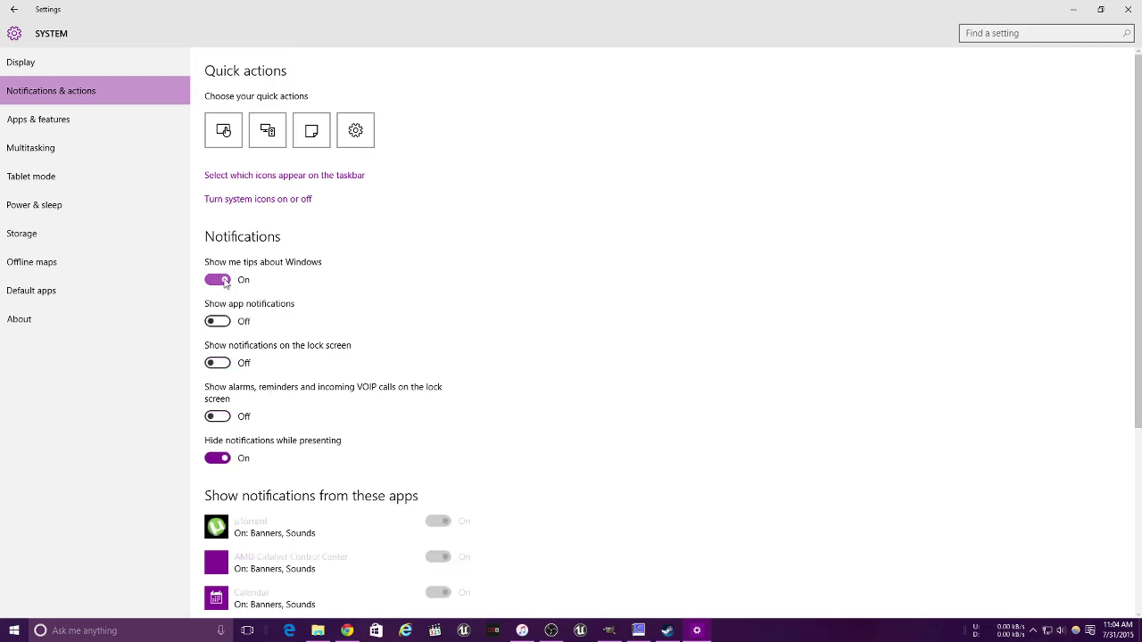
scroll(215, 348, "down", 4)
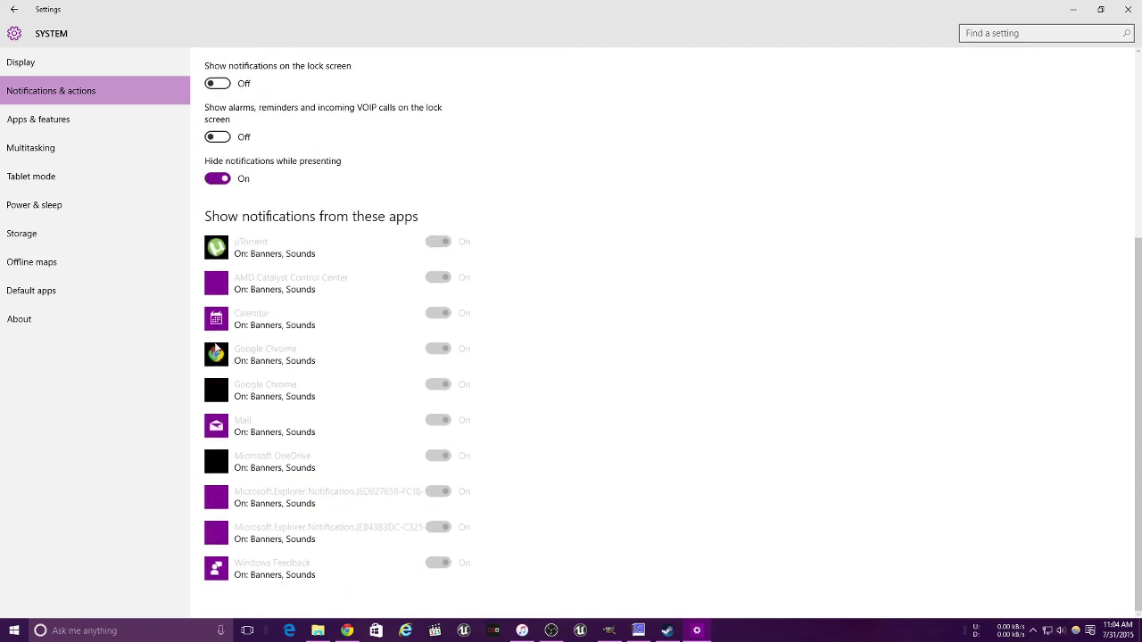
scroll(216, 348, "up", 4)
Scroll through the size-sorted Apps & features list, then switch to Multitasking settings
left_click(86, 119)
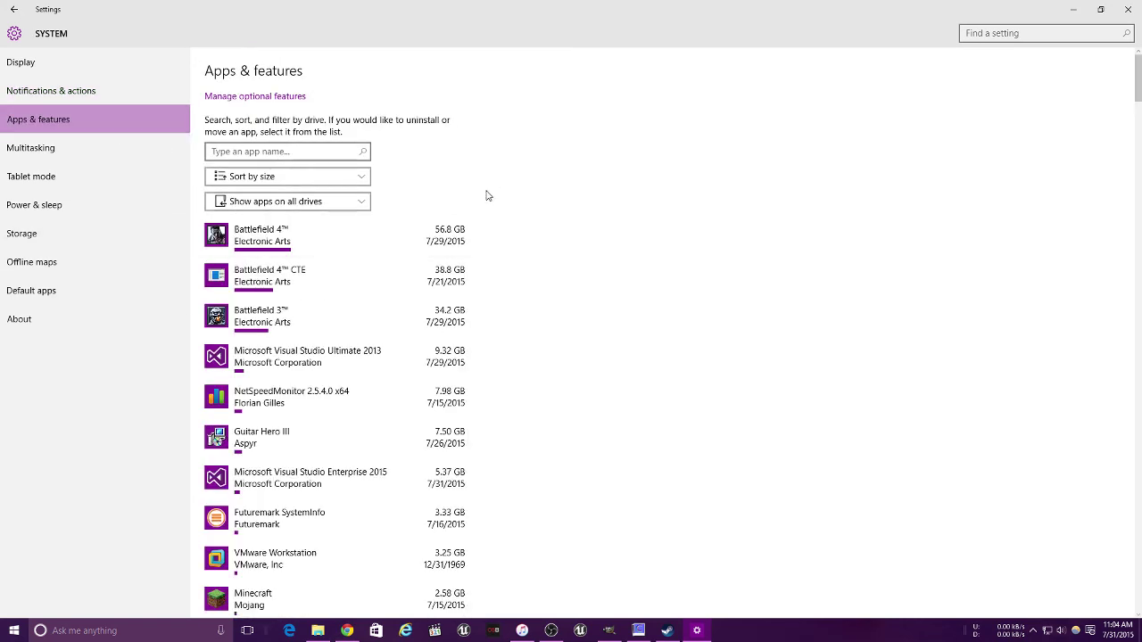
scroll(373, 264, "down", 2)
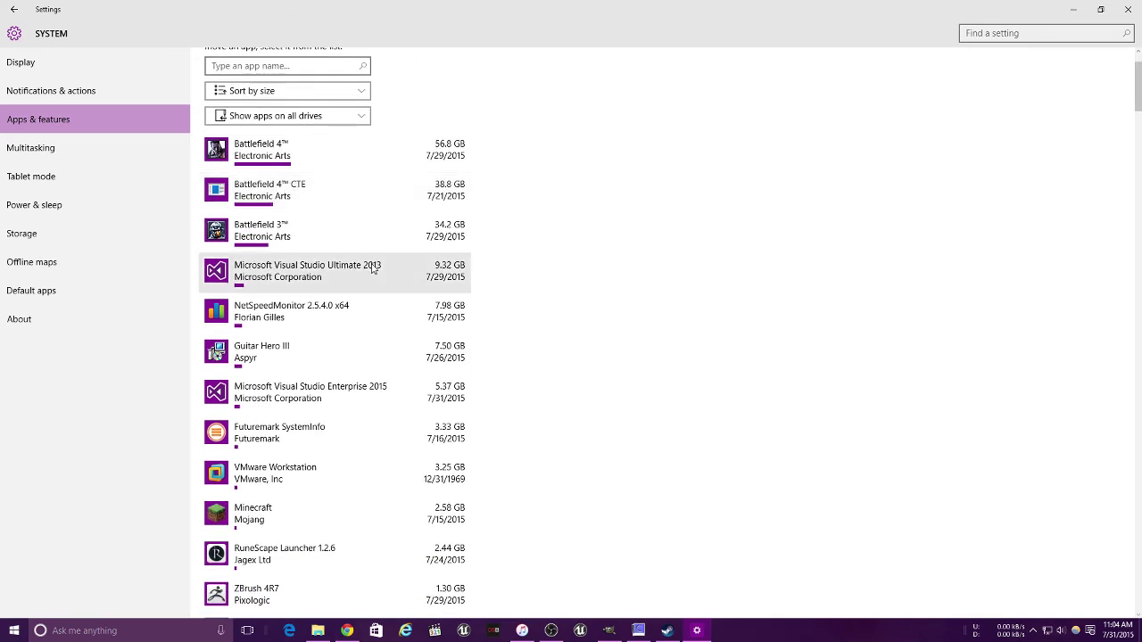
scroll(410, 183, "down", 2)
scroll(411, 189, "down", 2)
scroll(412, 201, "down", 2)
scroll(411, 206, "down", 1)
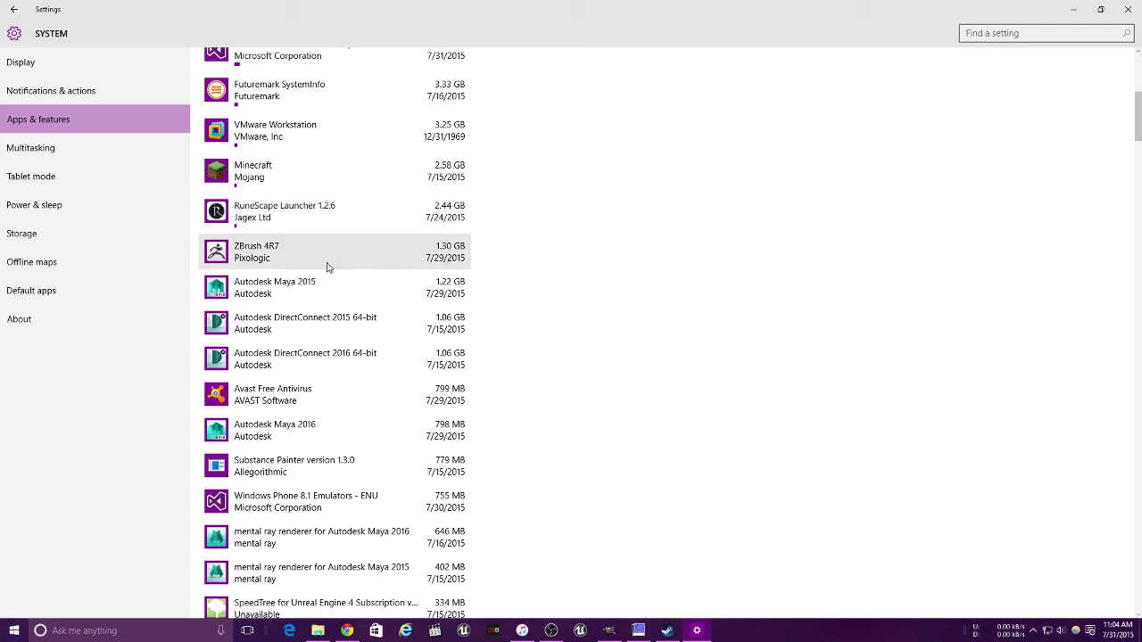
left_click(30, 149)
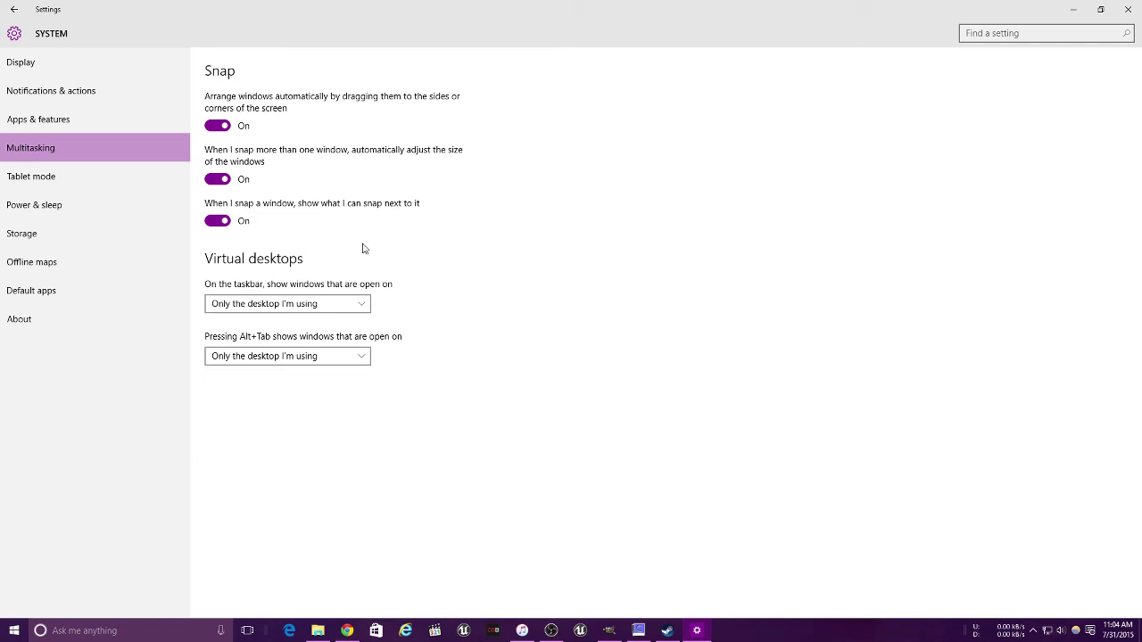
Try Task View and Start, check Tablet mode, then show Power & sleep with Never timeouts
left_click(249, 633)
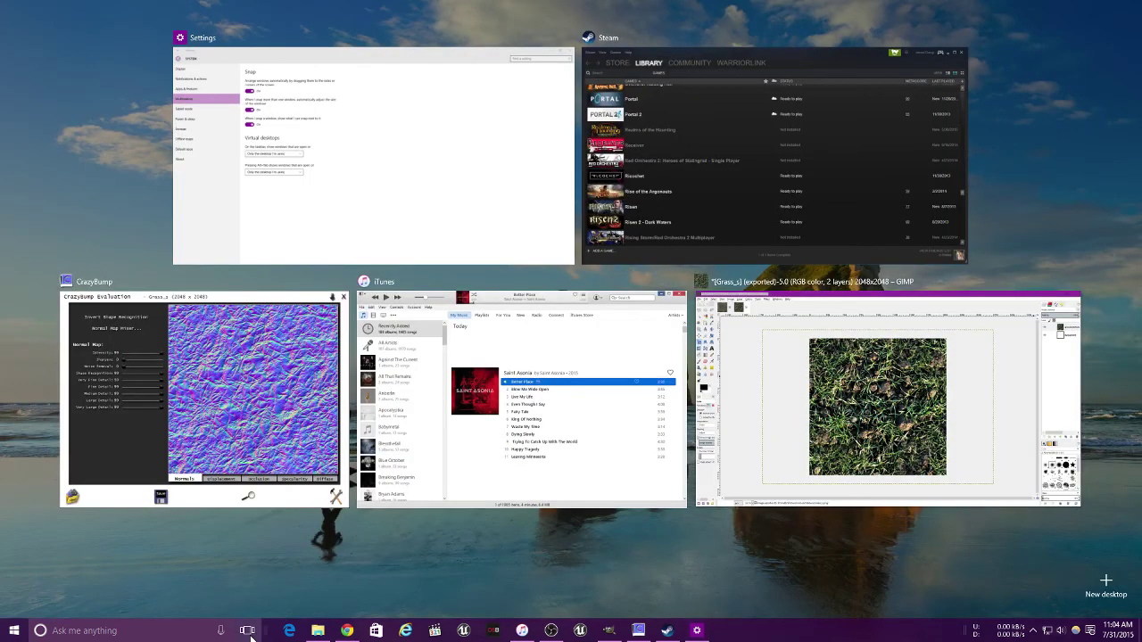
left_click(249, 633)
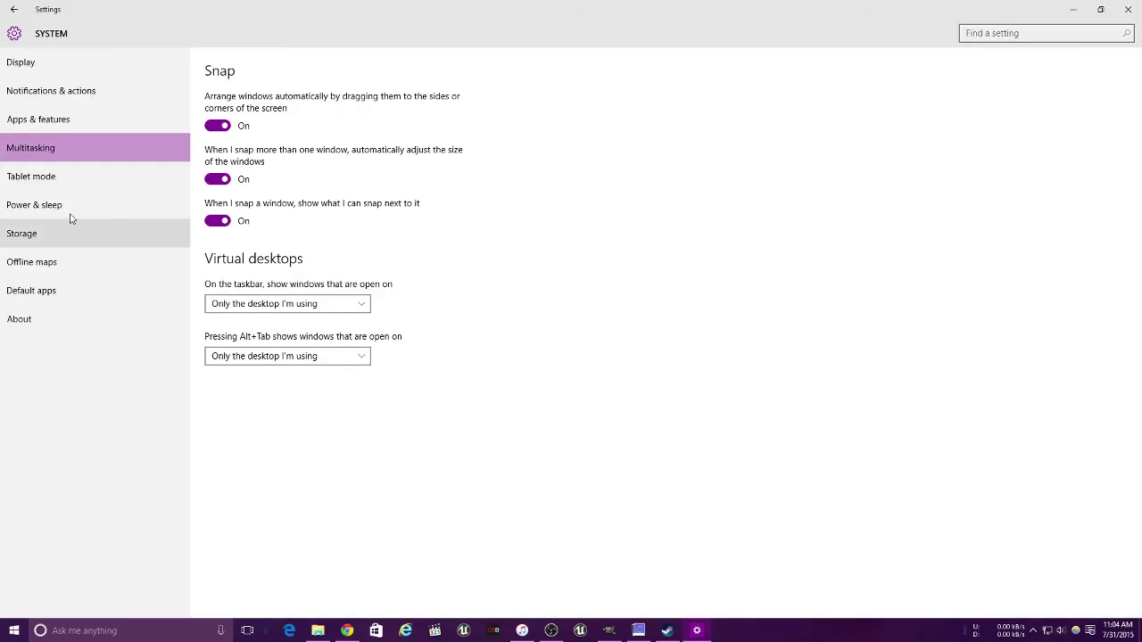
left_click(108, 179)
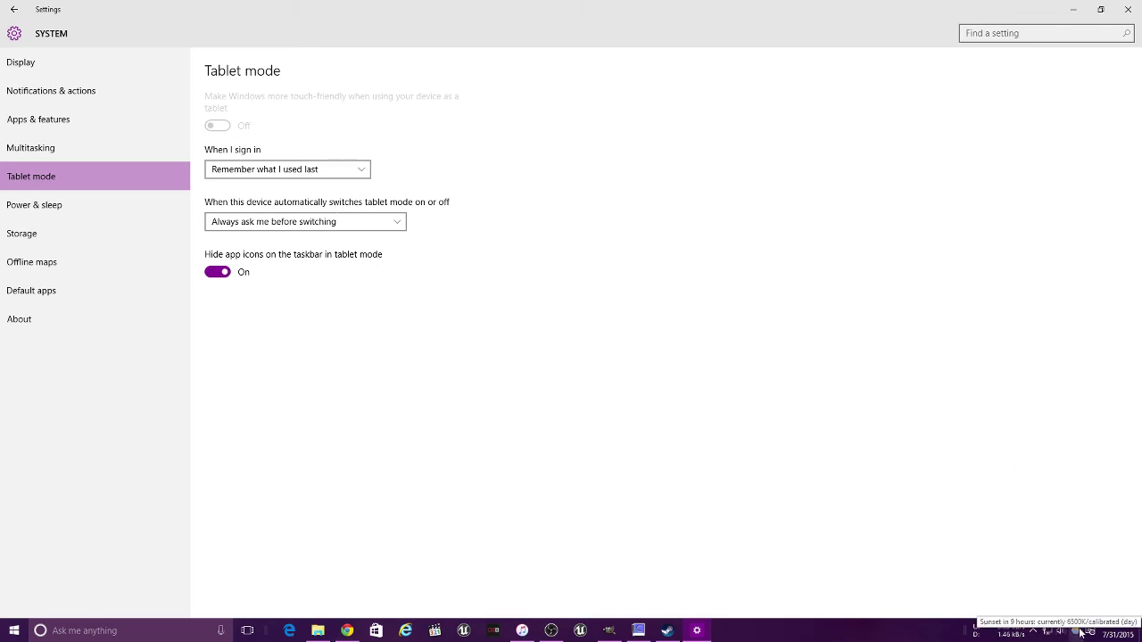
left_click(14, 632)
left_click(14, 633)
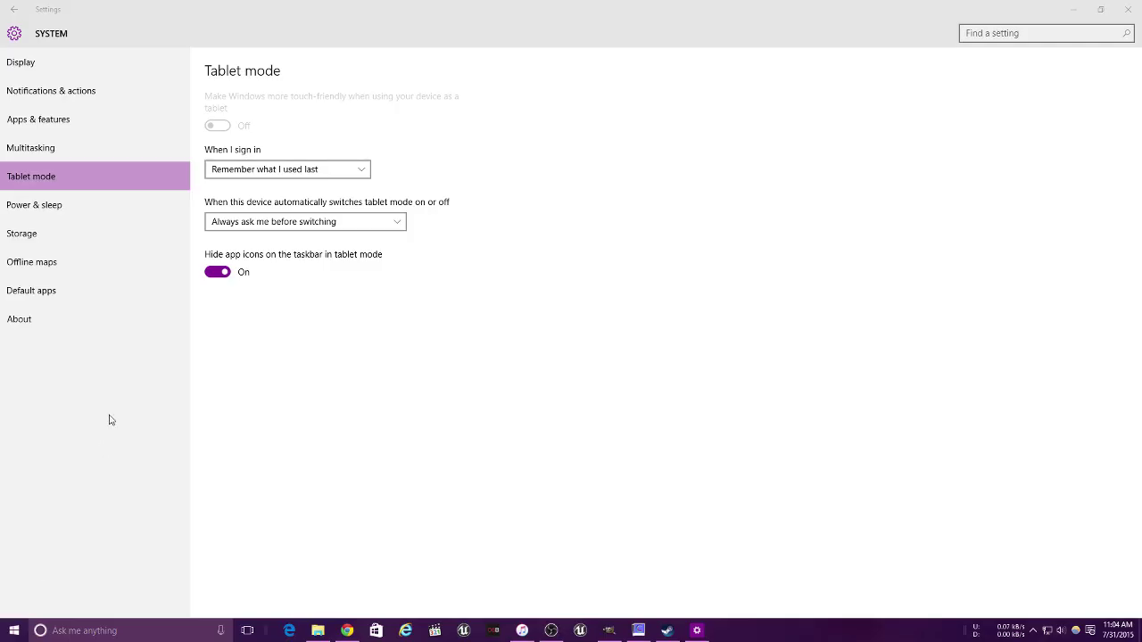
left_click(22, 205)
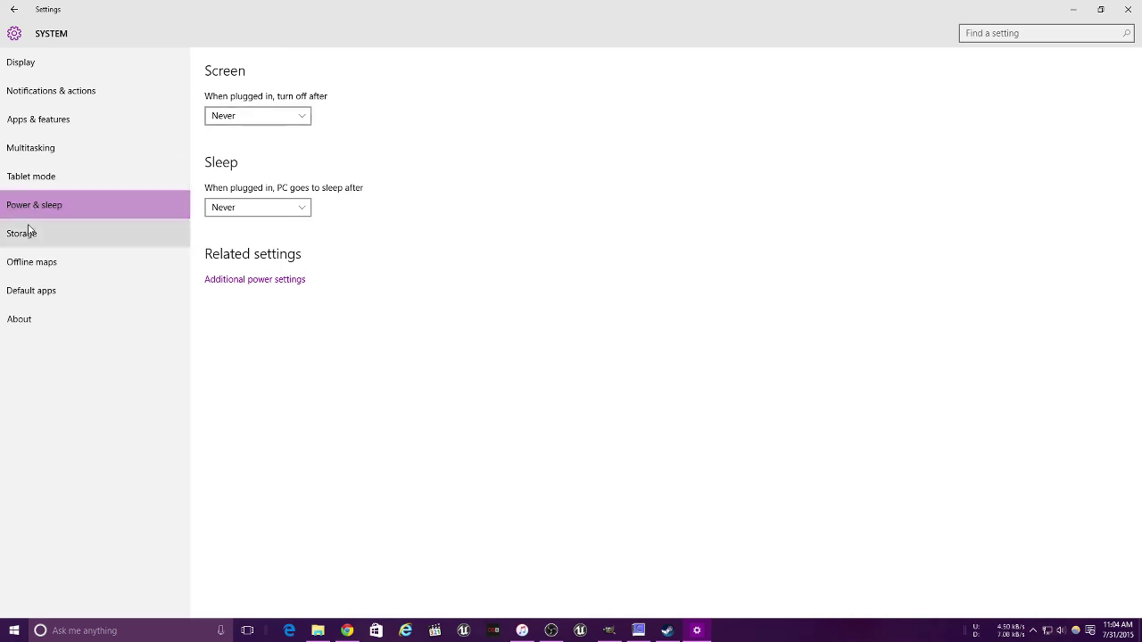
Keep the screen turn-off timeout at Never, view Storage usage, then show Offline maps
left_click(260, 127)
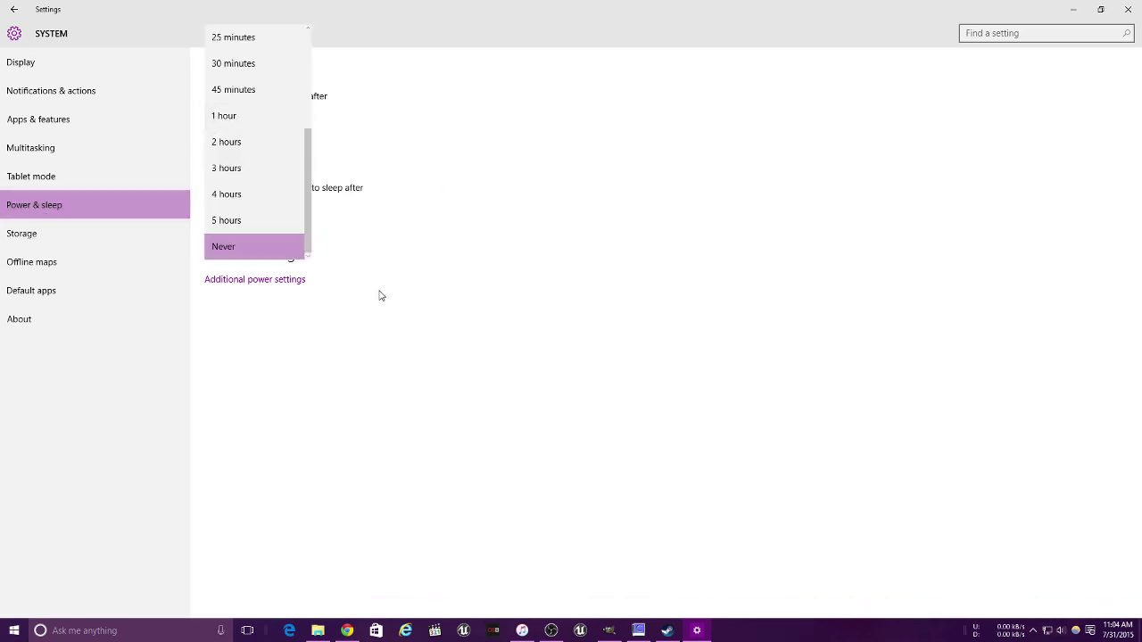
left_click(275, 255)
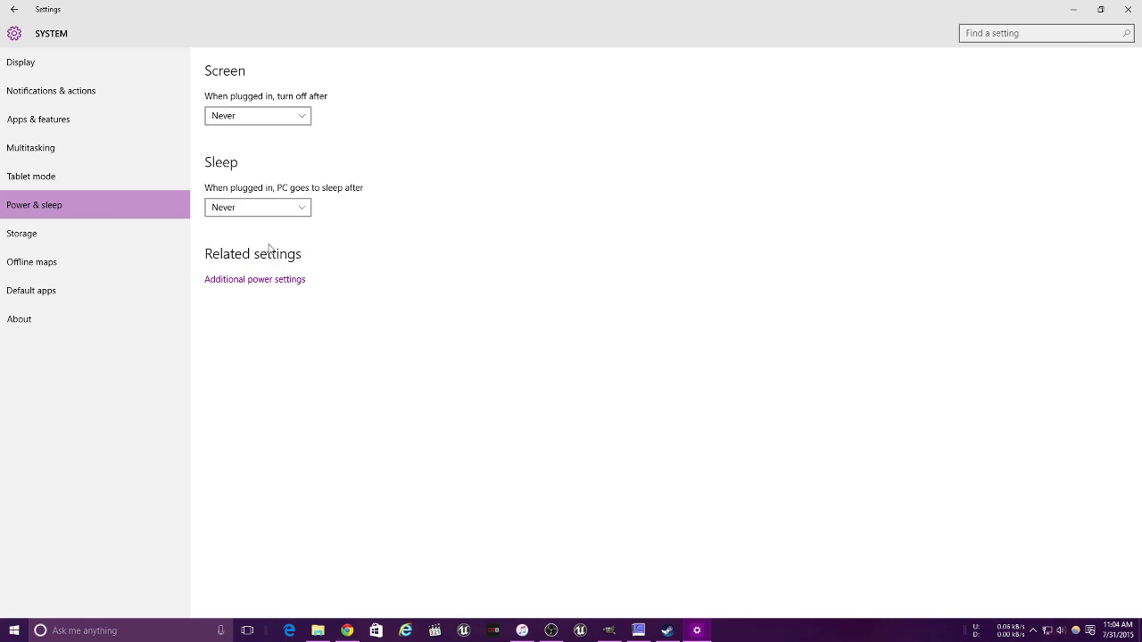
left_click(78, 238)
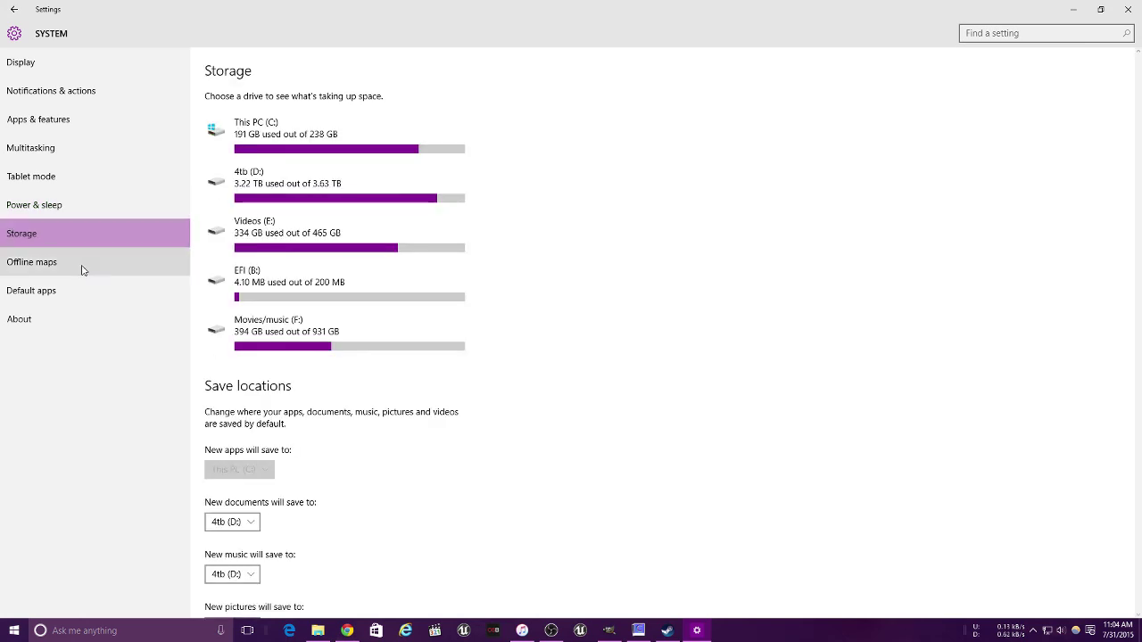
left_click(81, 266)
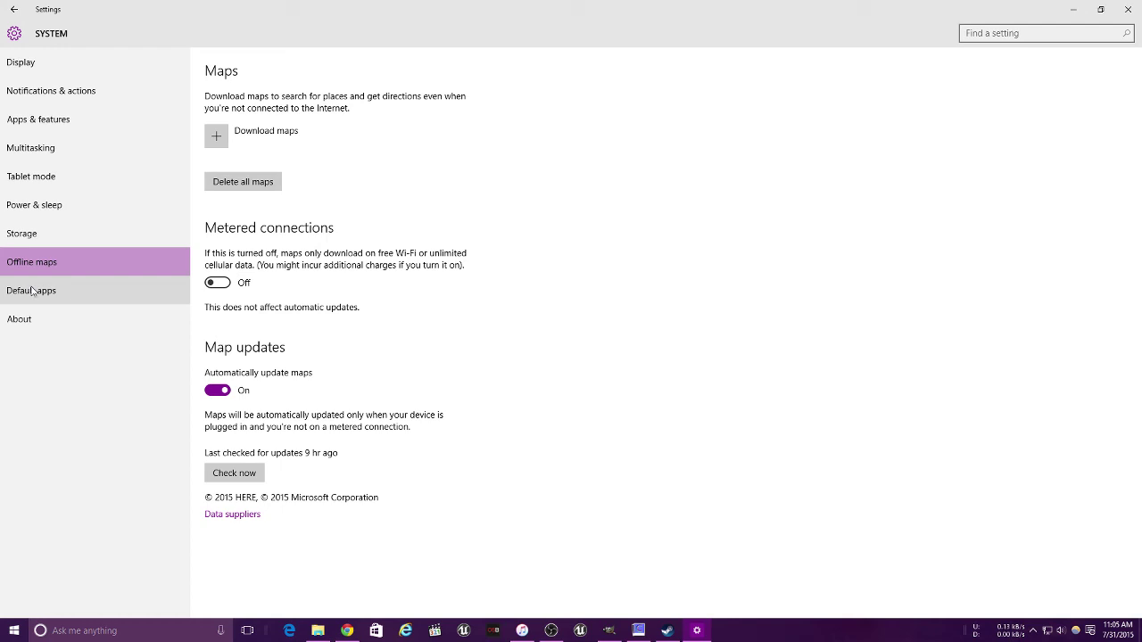
Make Microsoft Edge the default web browser, view the About page, then close Settings
left_click(31, 292)
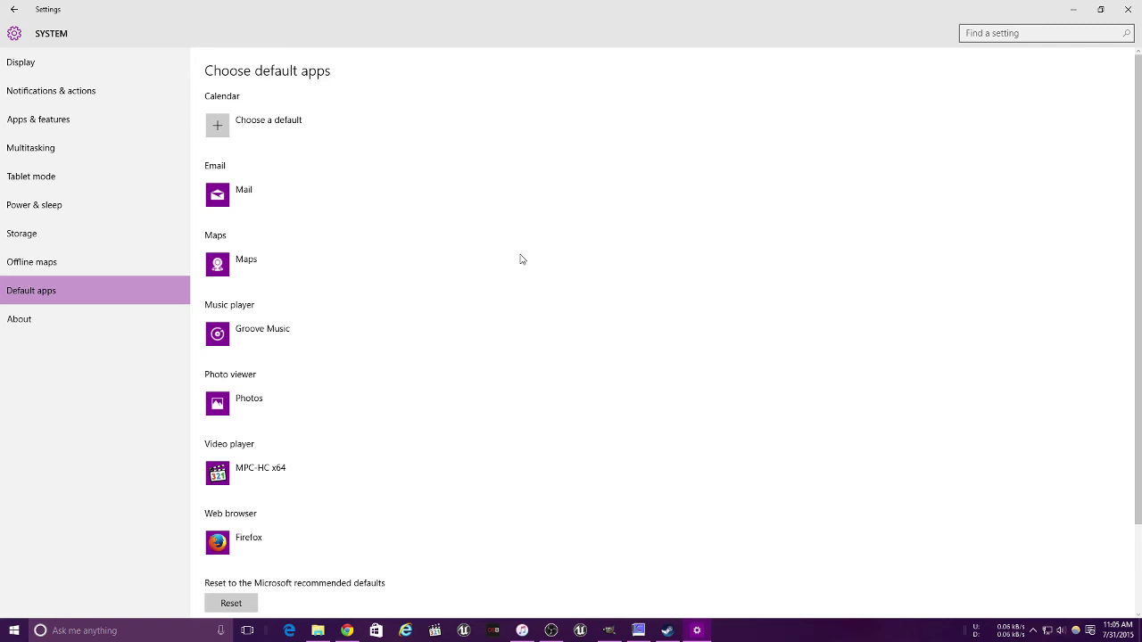
scroll(522, 255, "down", 2)
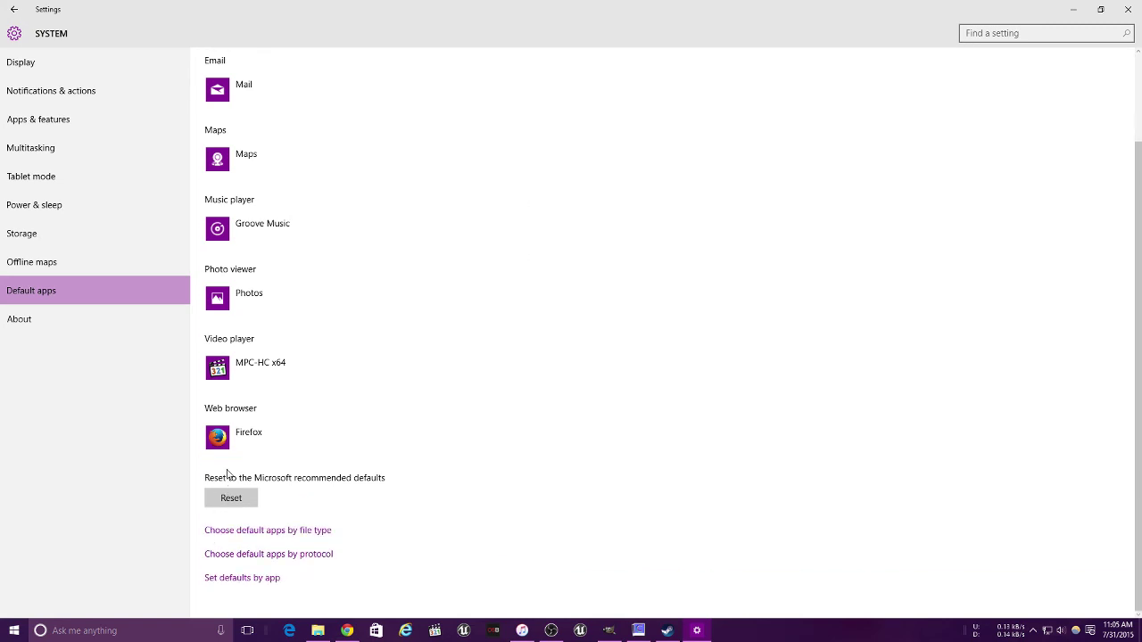
left_click(239, 437)
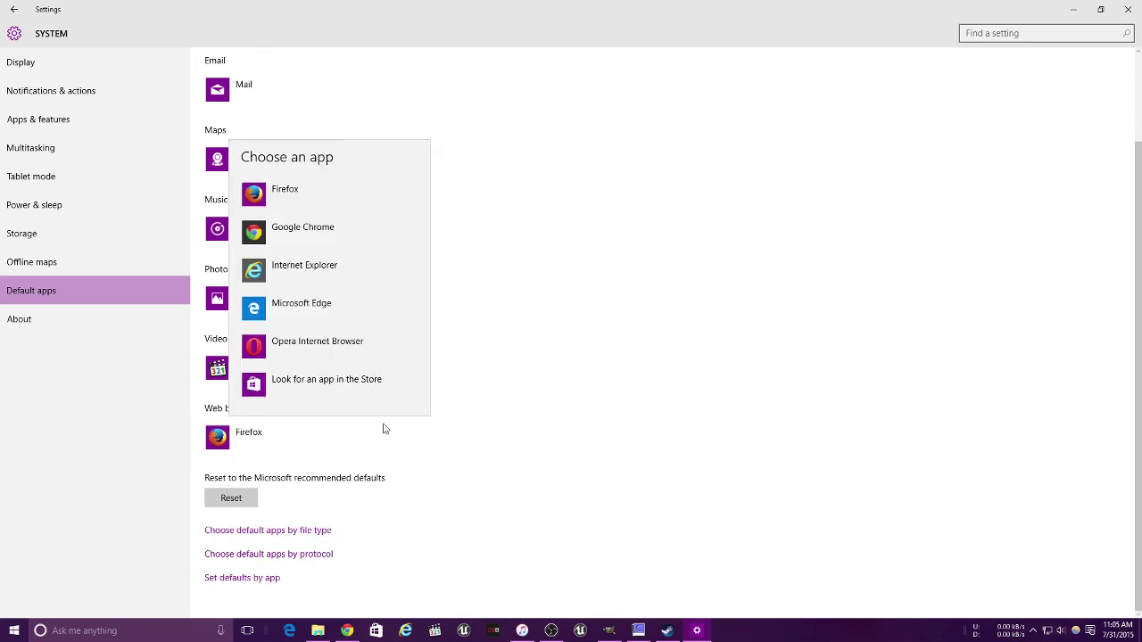
left_click(273, 306)
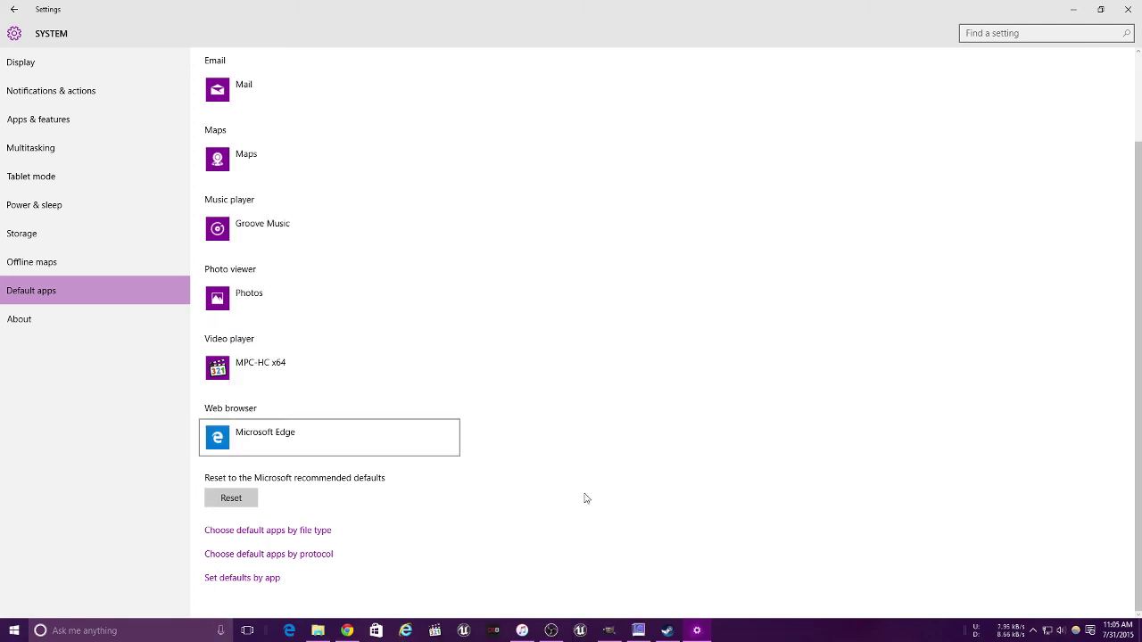
left_click(25, 324)
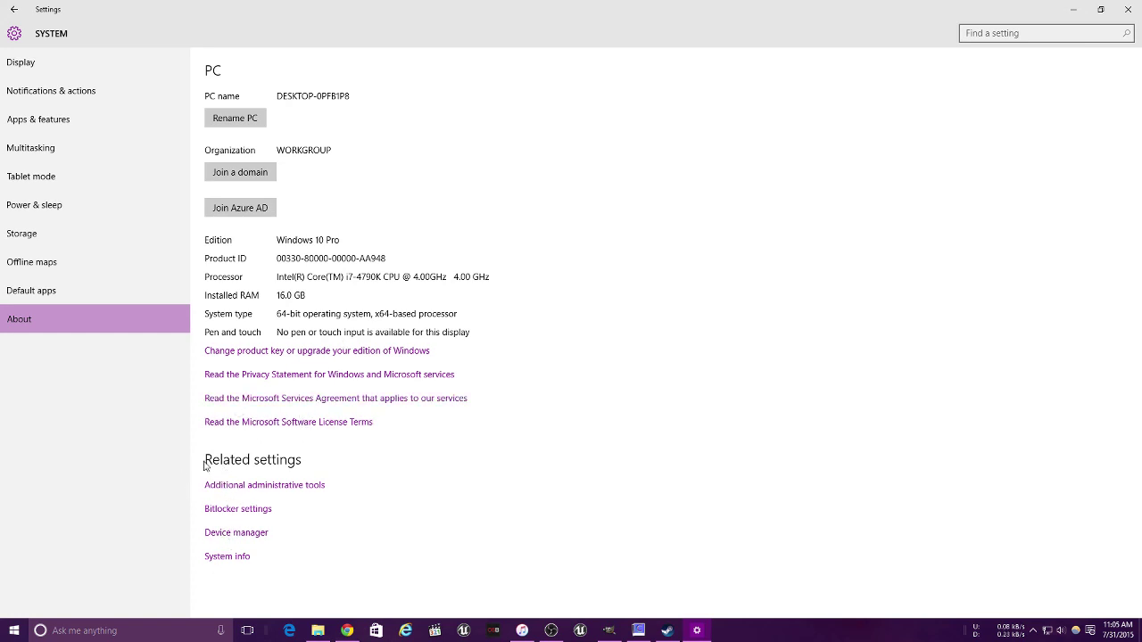
left_click(1128, 9)
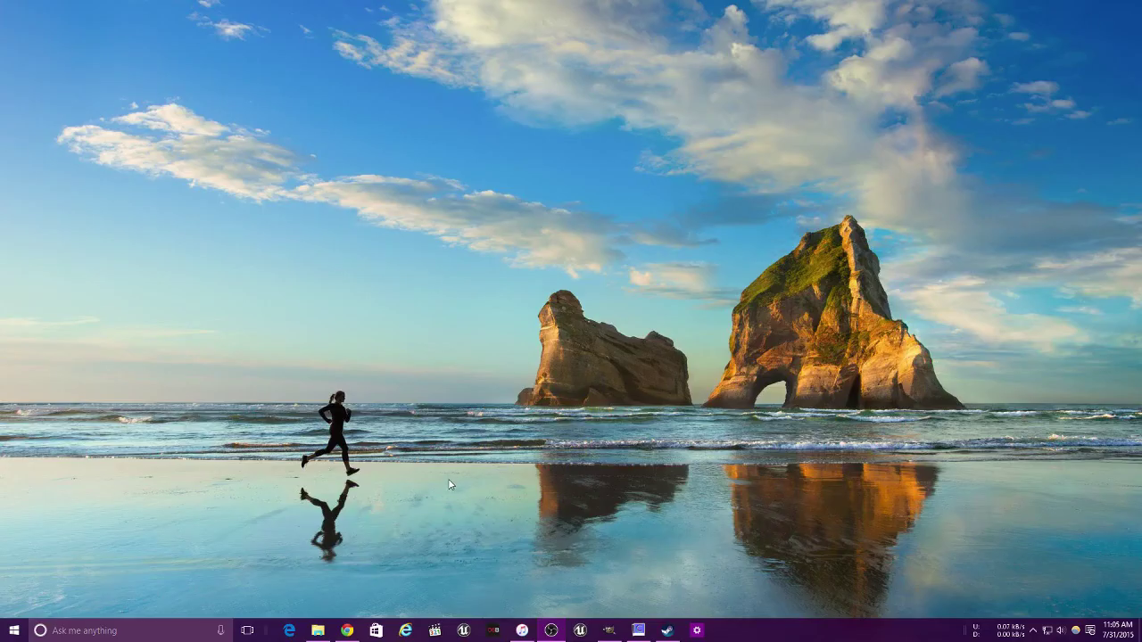
Show Task View with Steam, CrazyBump, iTunes and GIMP, dragging the iTunes preview around
left_click(249, 631)
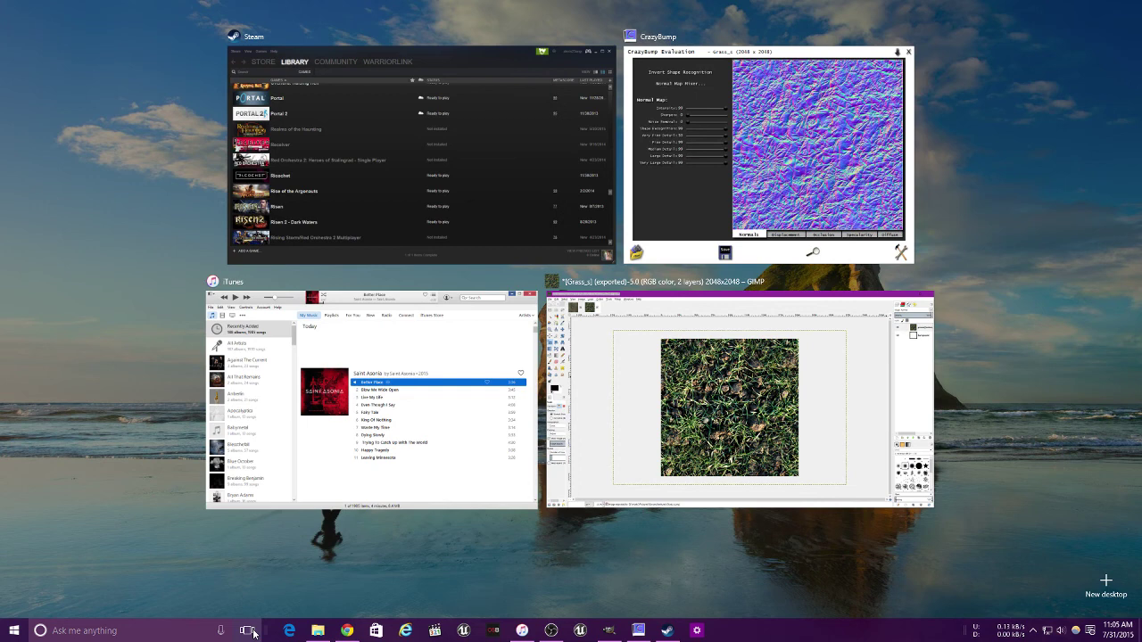
left_click_drag(371, 419, 5, 432)
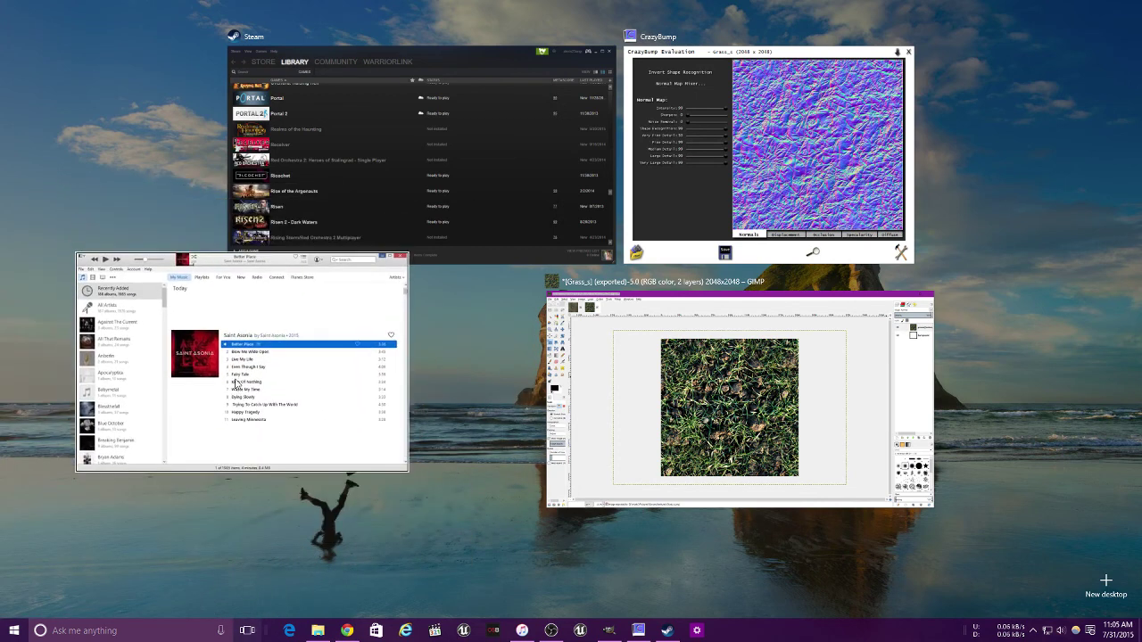
left_click_drag(239, 393, 322, 432)
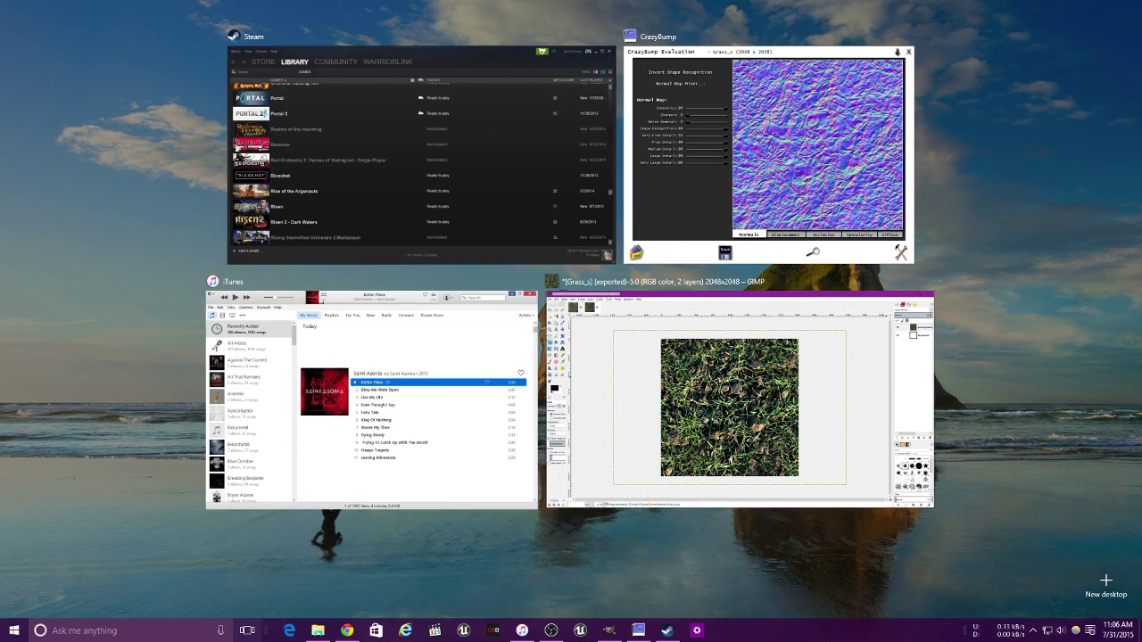
Exit Task View to the desktop and briefly show the hidden notification-area icons
left_click(346, 557)
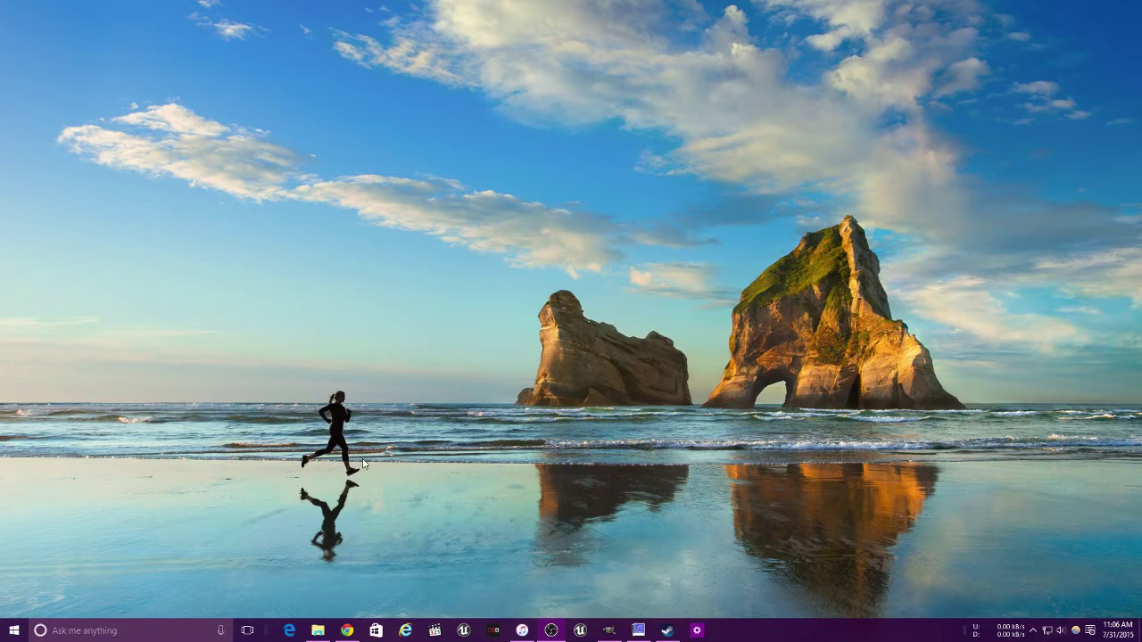
left_click(1034, 630)
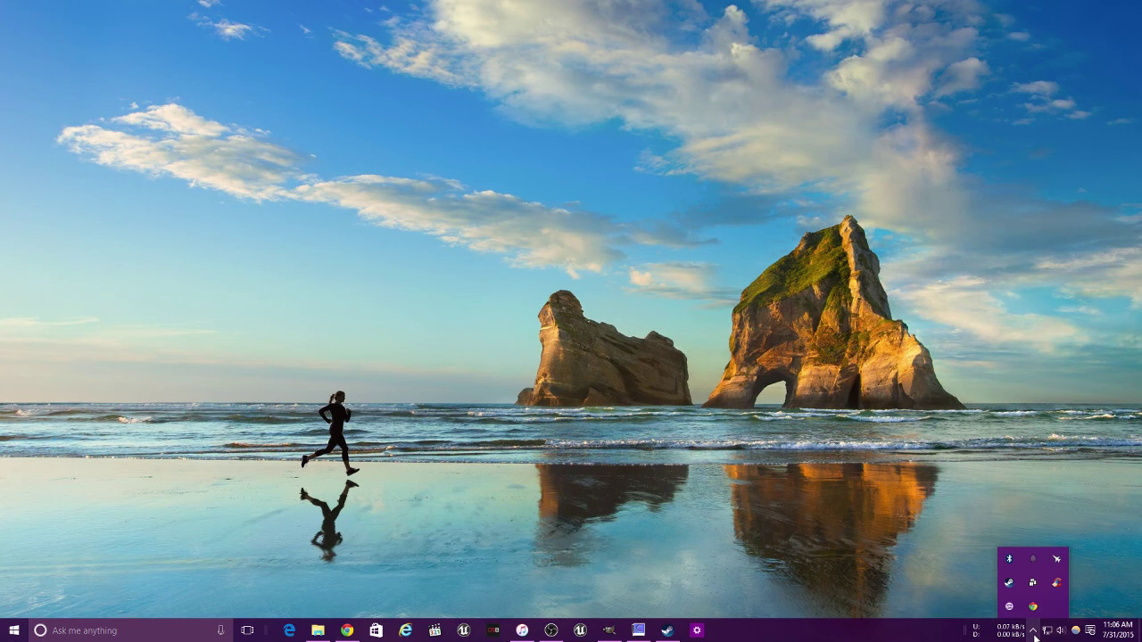
left_click(1035, 636)
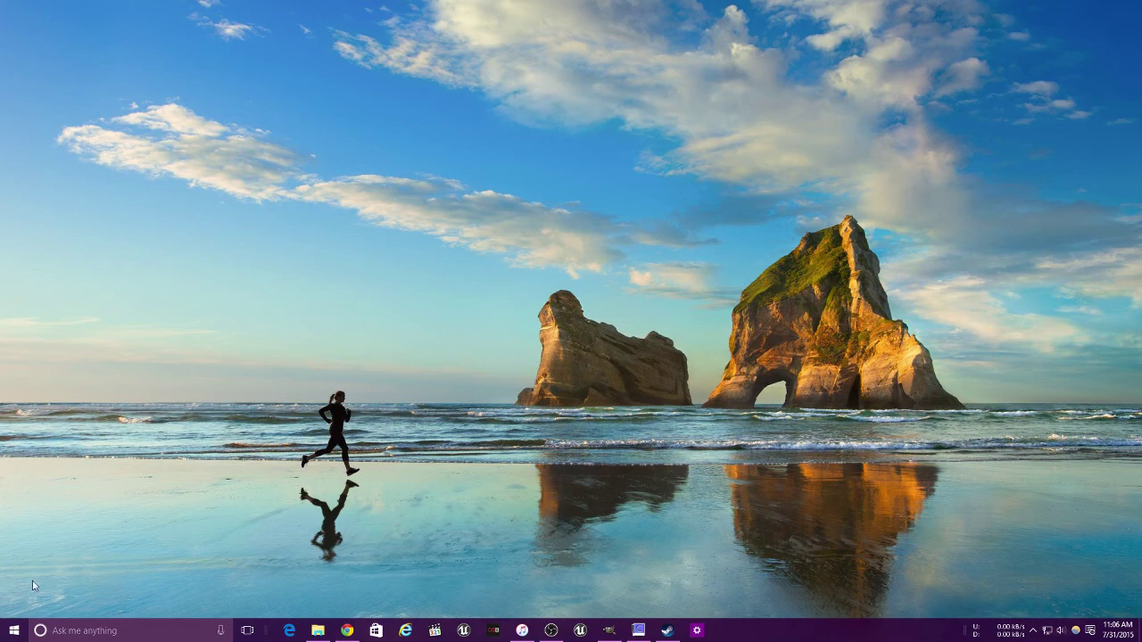
Browse the alphabetical All apps list in Start, then close Start
left_click(15, 630)
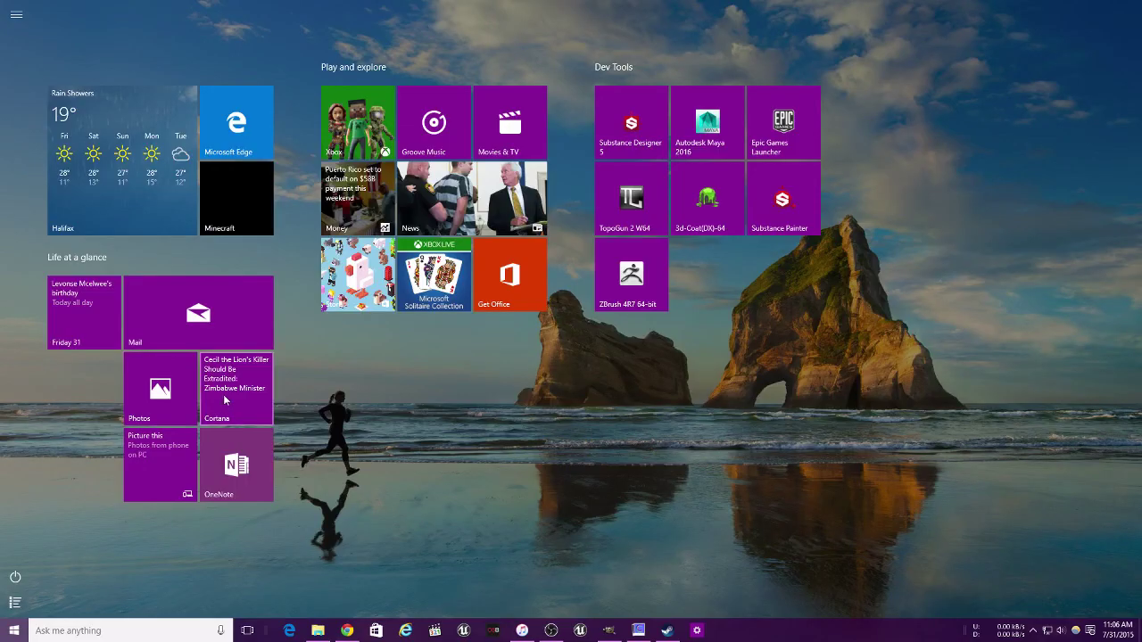
left_click(14, 604)
scroll(74, 423, "down", 3)
scroll(74, 423, "up", 5)
left_click(719, 496)
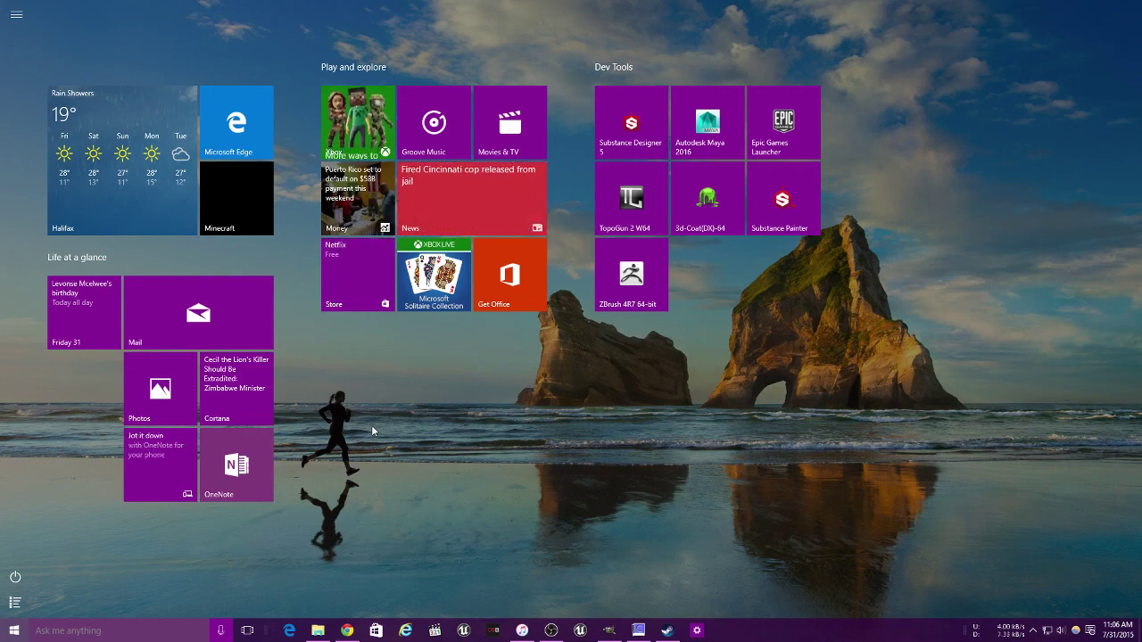
left_click(13, 631)
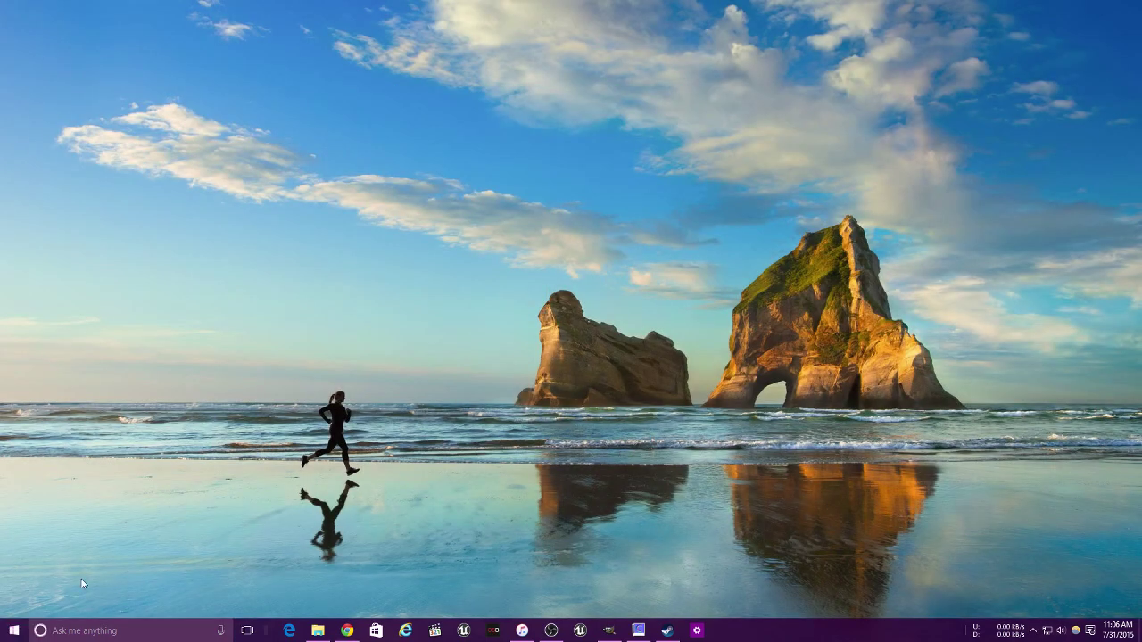
Pin DarkSoulsII.exe to Start from File Explorer and check its new tile
left_click(14, 631)
left_click(13, 631)
left_click(318, 631)
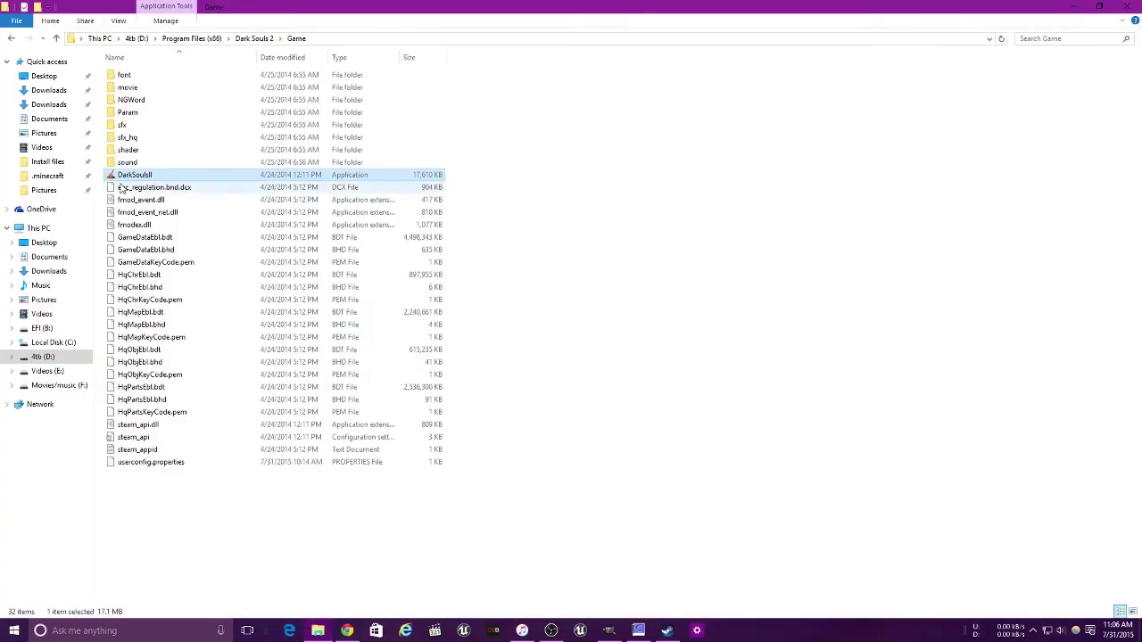
right_click(131, 177)
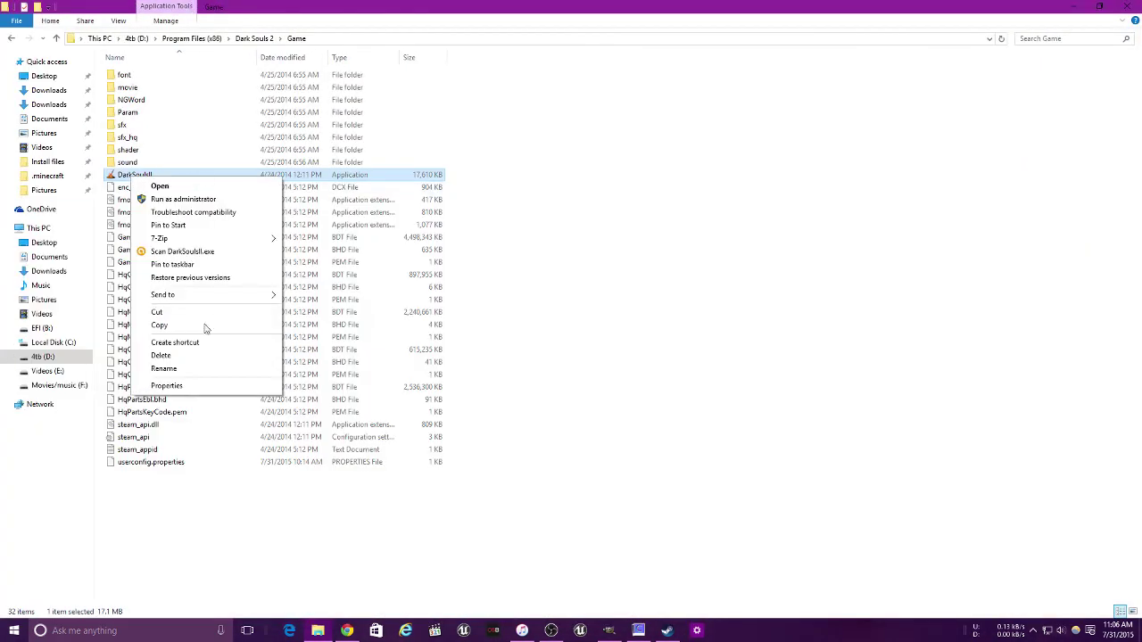
left_click(169, 224)
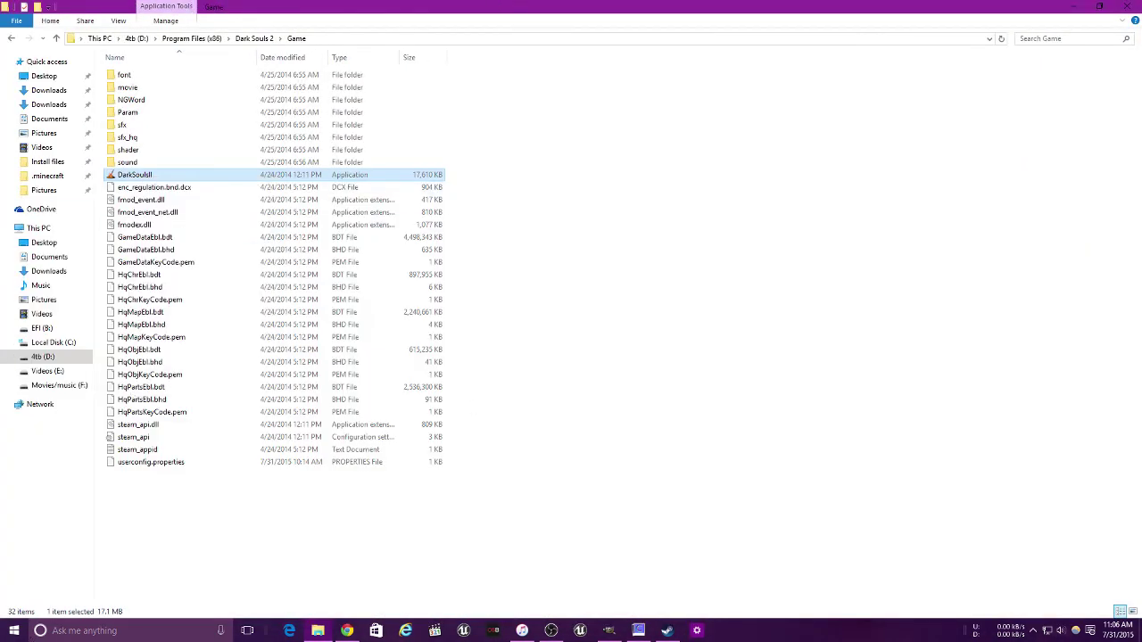
key("super")
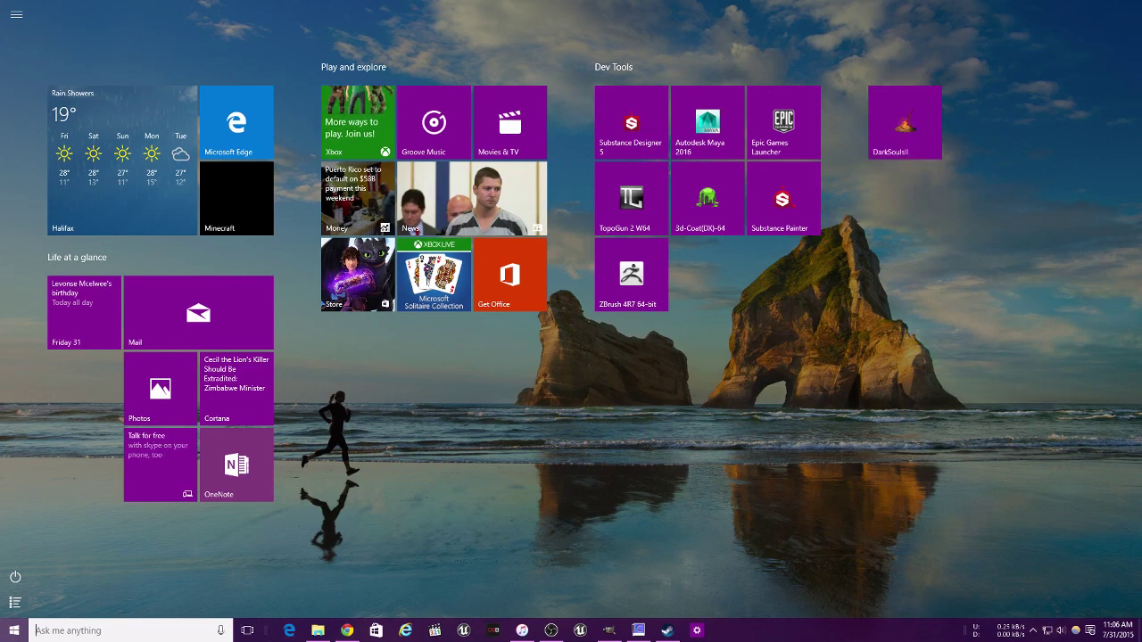
key("super")
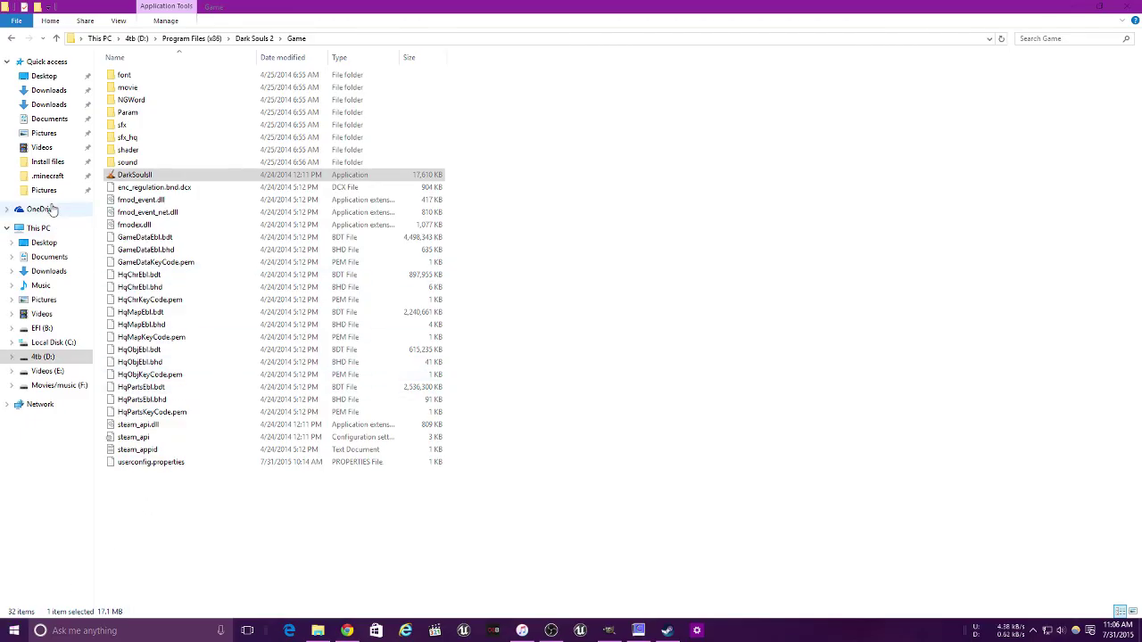
Pin the Quick access Pictures folder to Start
left_click(44, 190)
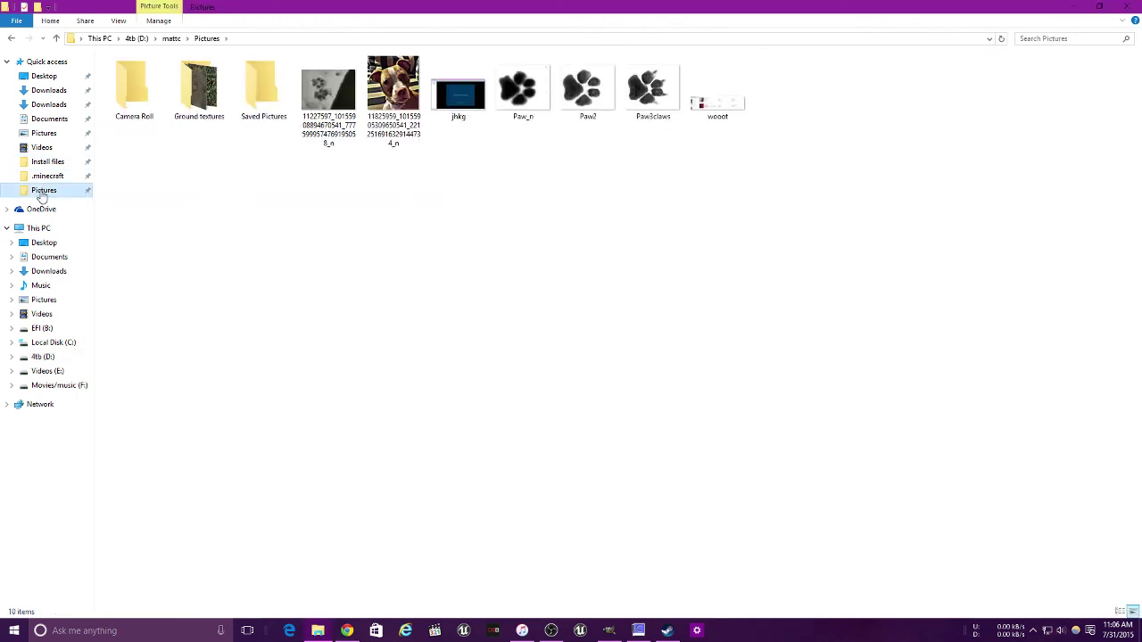
right_click(45, 190)
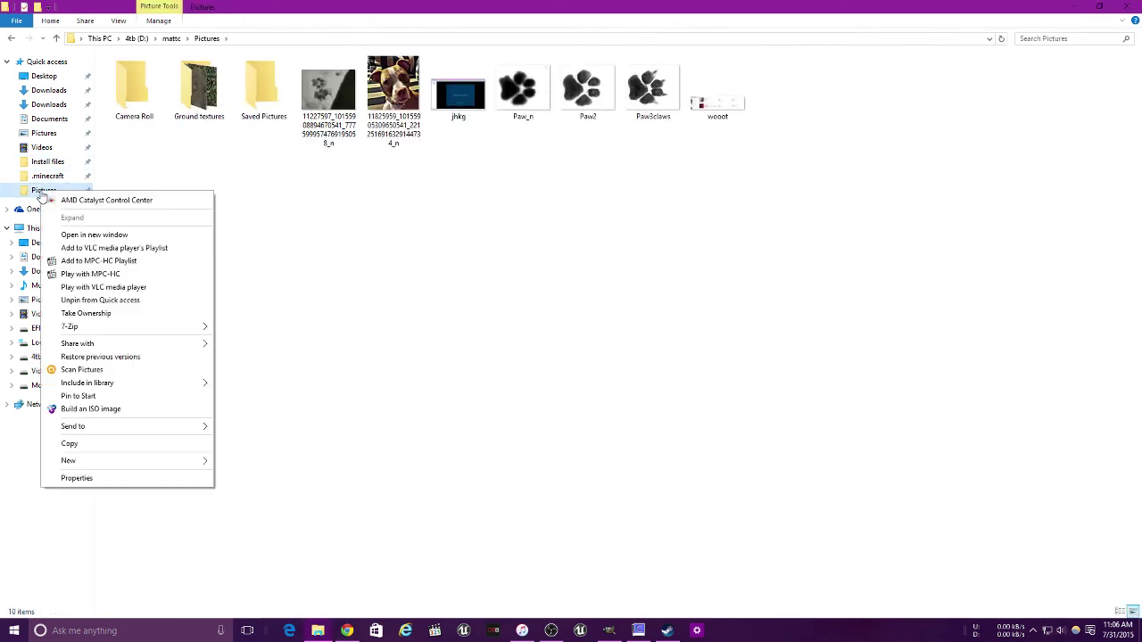
left_click(88, 397)
Move the Pictures tile into the Dev Tools group beside ZBrush and close File Explorer
left_click(15, 631)
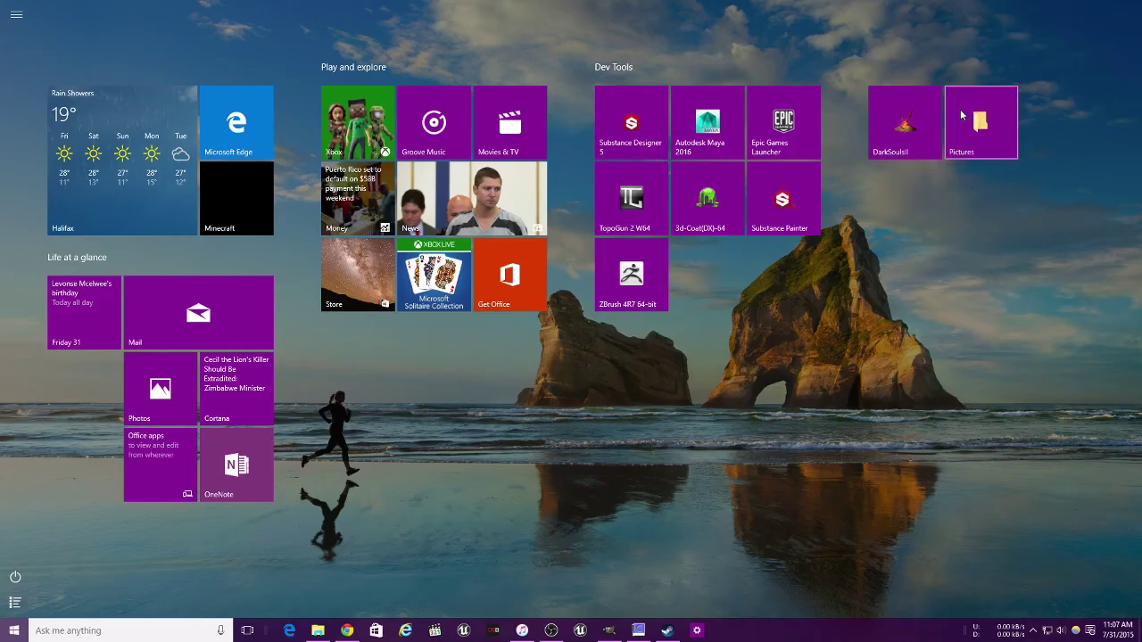
left_click_drag(979, 139, 700, 309)
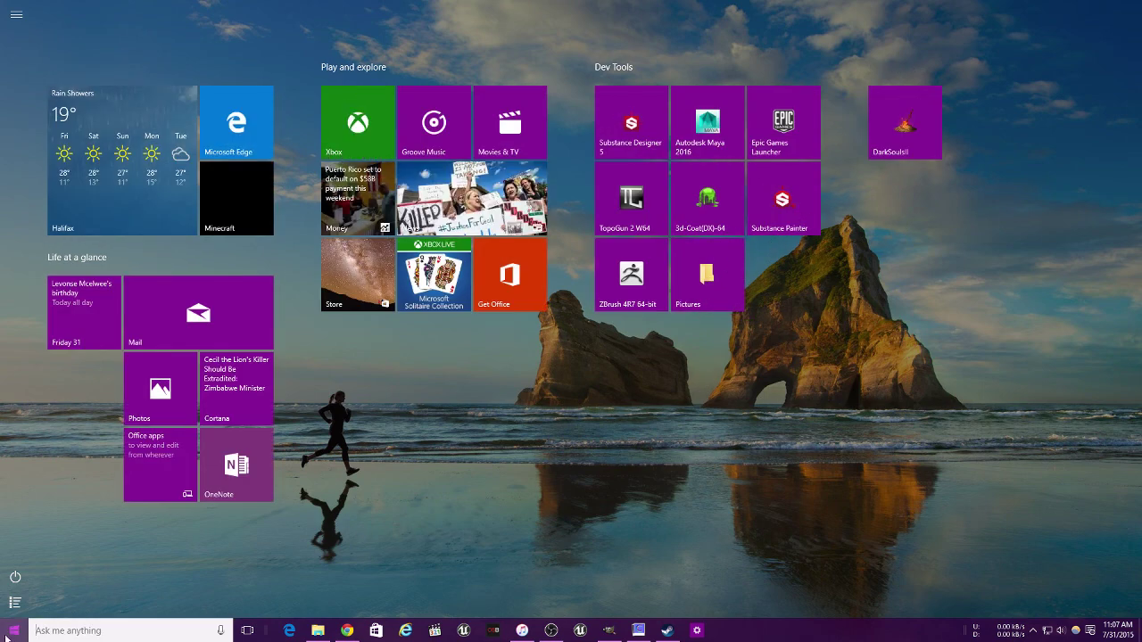
left_click(405, 459)
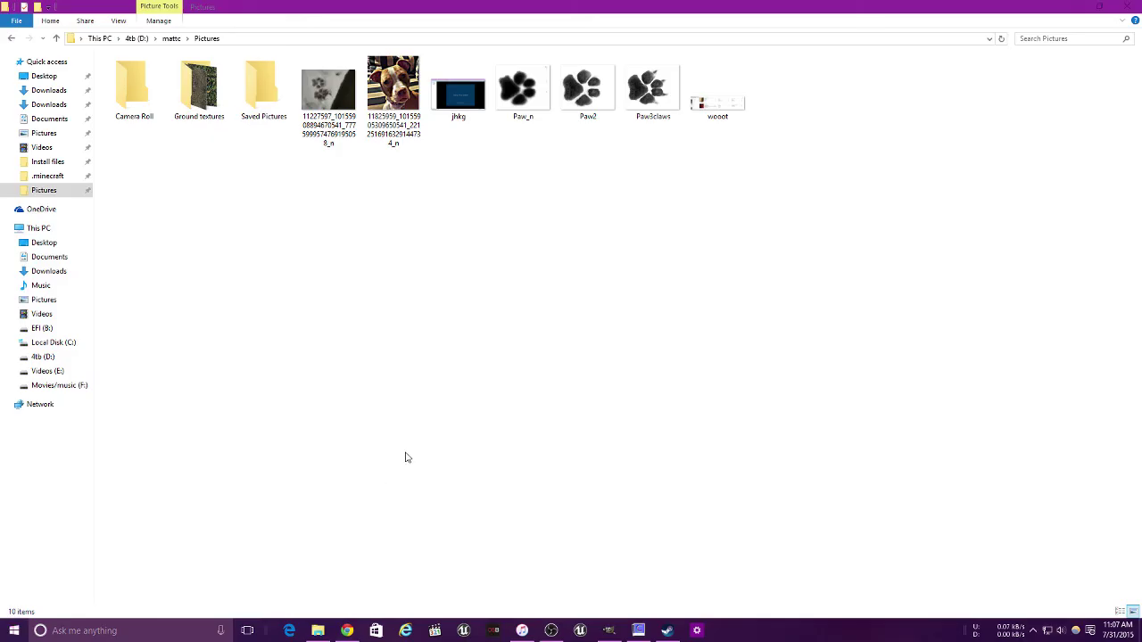
left_click(1126, 6)
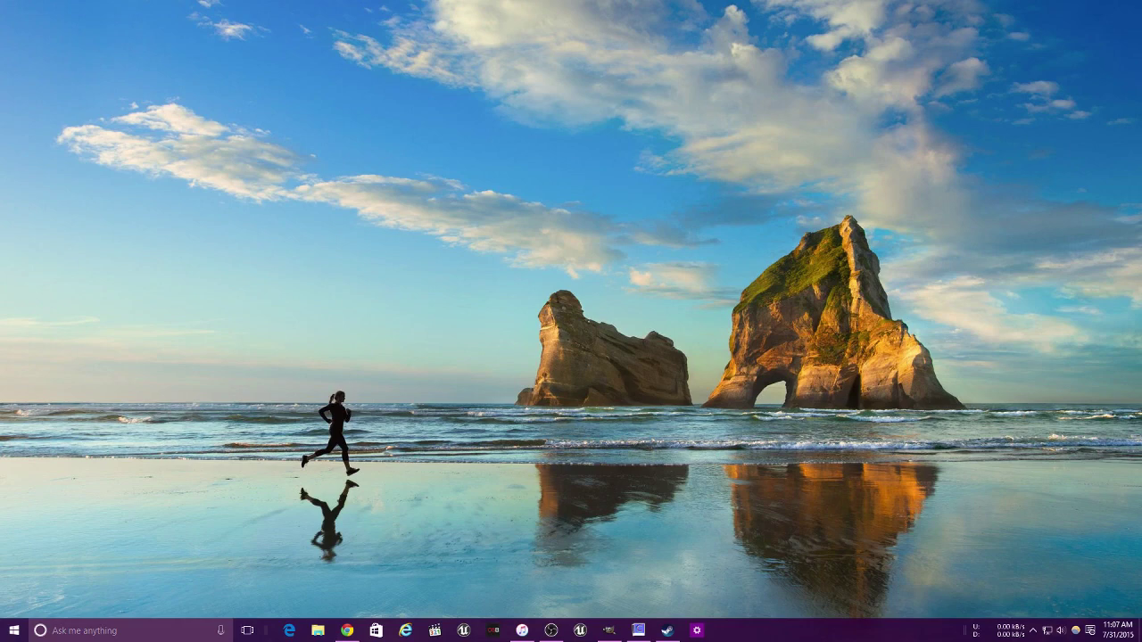
right_click(5, 634)
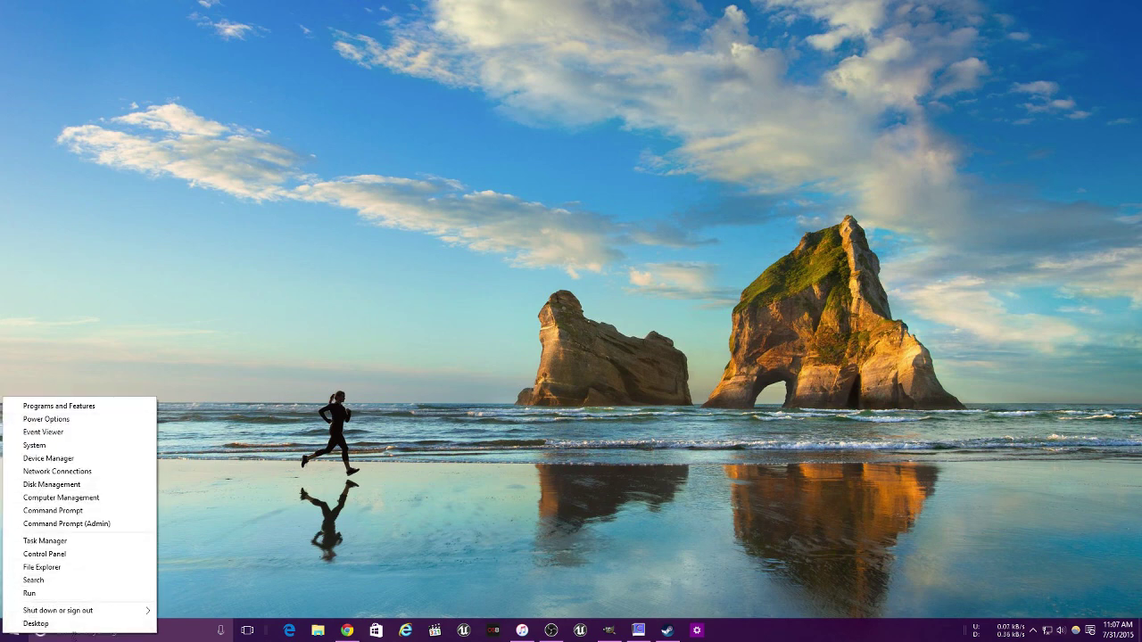
left_click(286, 431)
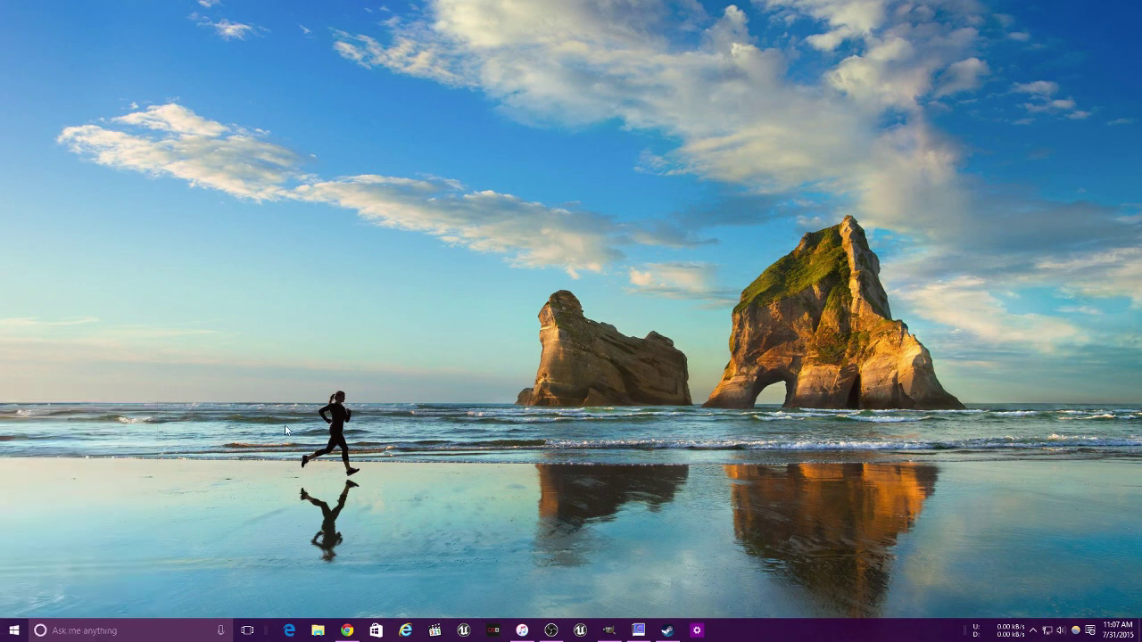
key("super+x")
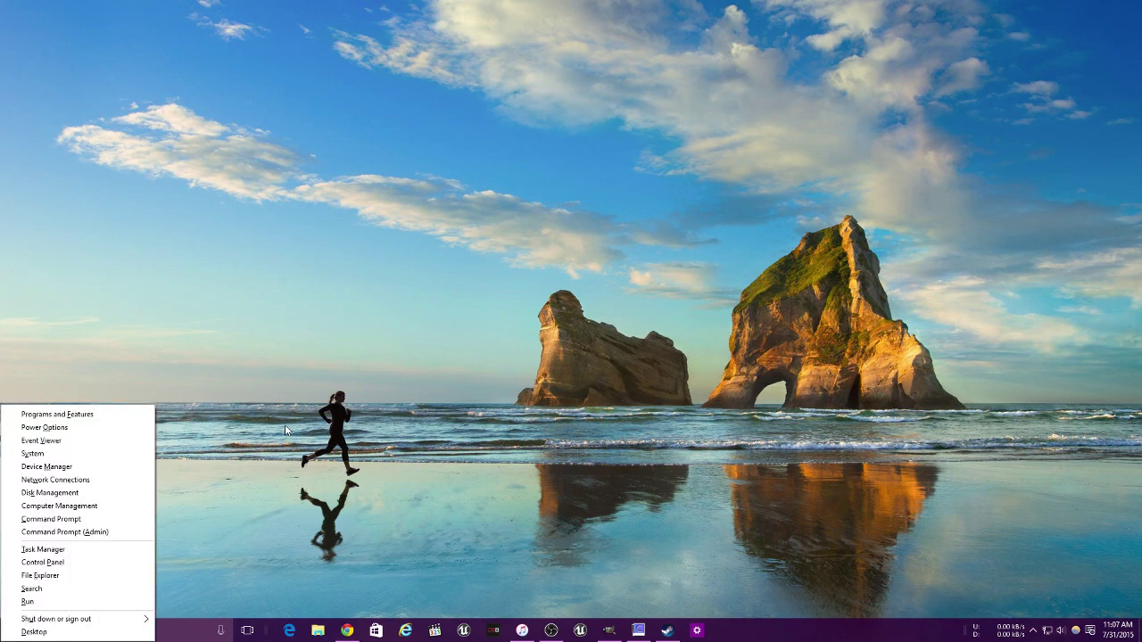
left_click(285, 425)
right_click(7, 635)
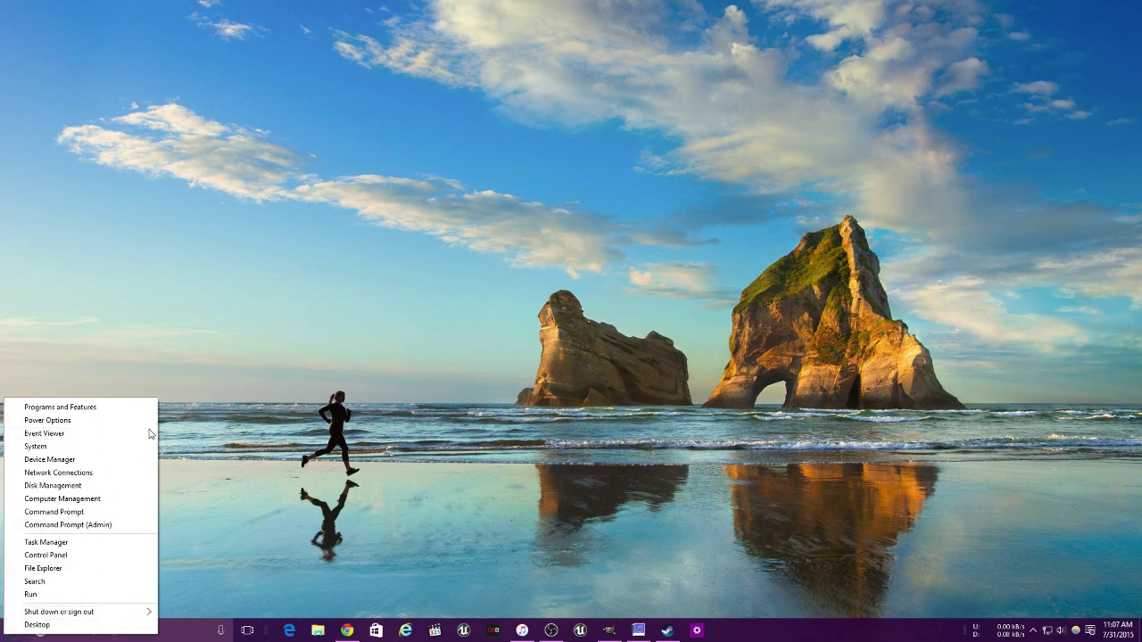
left_click(309, 338)
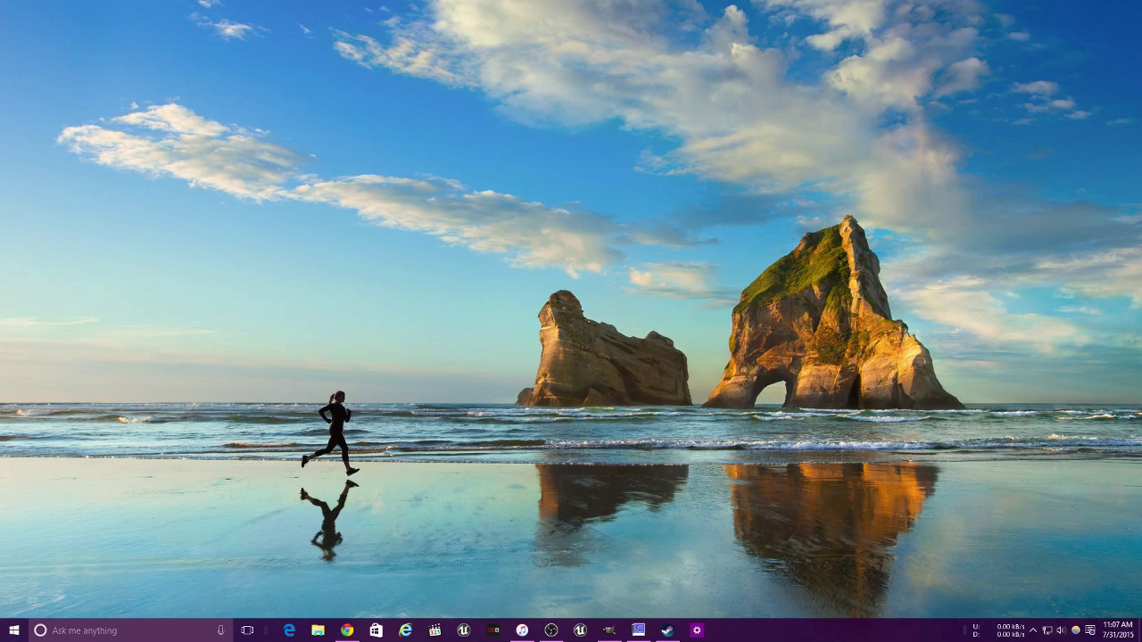